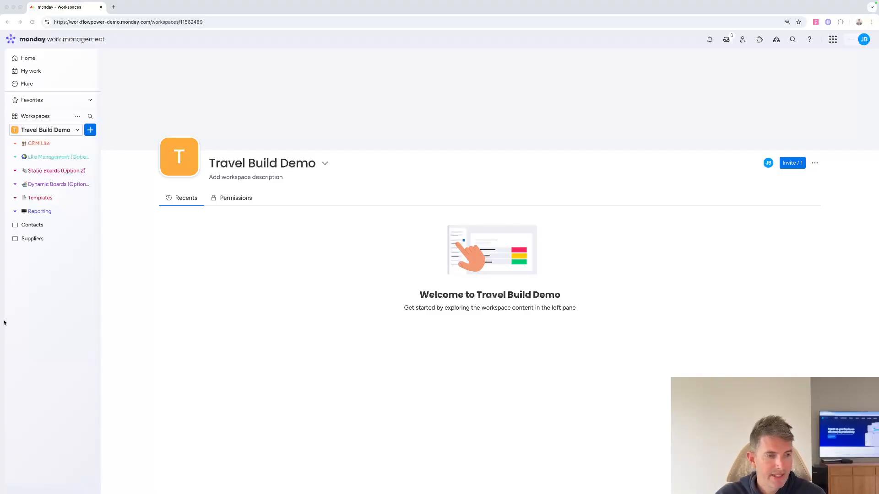
Move the Contacts and Suppliers boards into the CRM Lite folder and open the Contacts board
{"action": "left_click_drag", "start_coordinate": [28, 224], "coordinate": [46, 157]}
{"action": "left_click_drag", "start_coordinate": [32, 238], "coordinate": [43, 170]}
{"action": "left_click", "coordinate": [39, 158]}
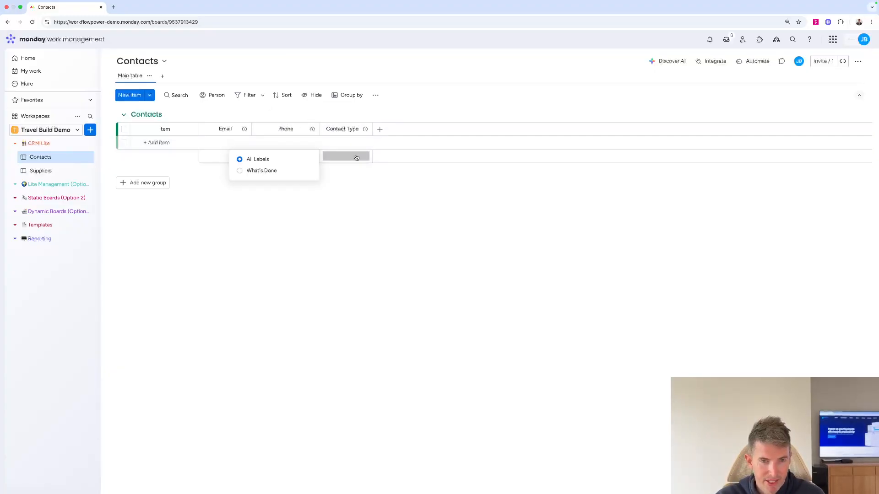
Examine the label settings of the Contact Type column on the Contacts board
{"action": "left_click", "coordinate": [364, 129]}
{"action": "mouse_move", "coordinate": [453, 153]}
{"action": "left_click", "coordinate": [508, 155]}
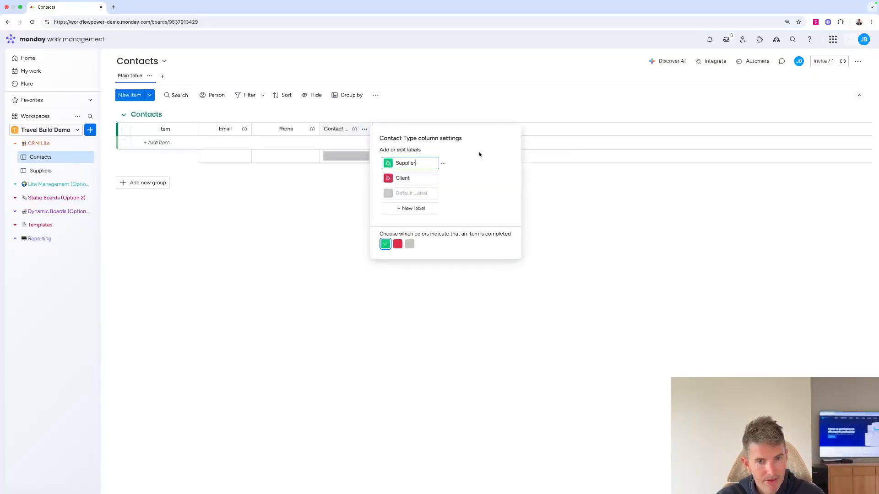
{"action": "left_click", "coordinate": [341, 196]}
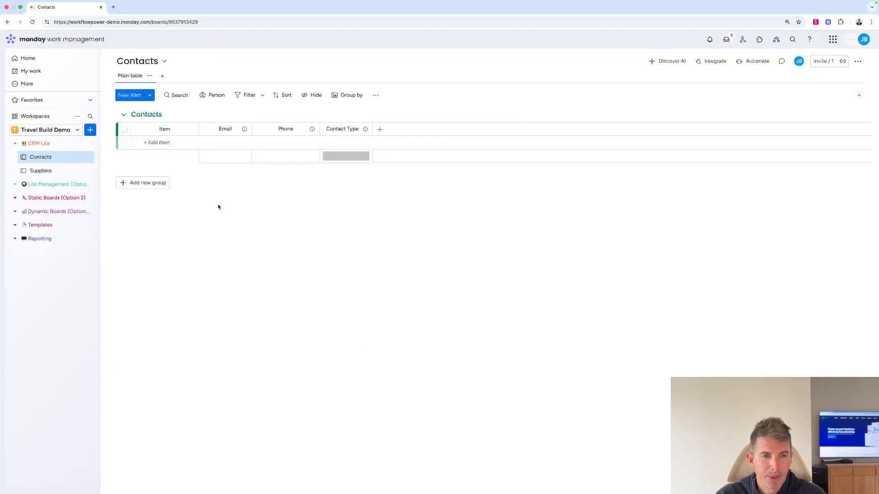
Look at the Suppliers board, return to Contacts and widen its Item column to fit full names
{"action": "left_click", "coordinate": [48, 171]}
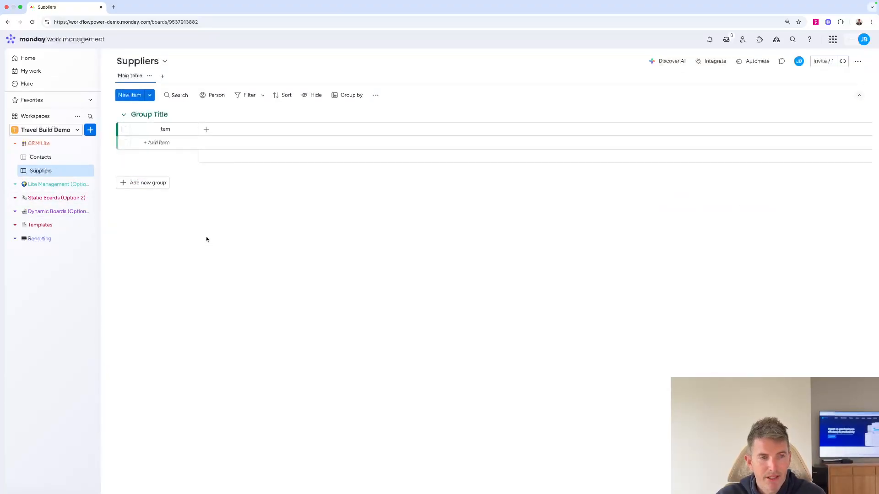
{"action": "left_click", "coordinate": [34, 158]}
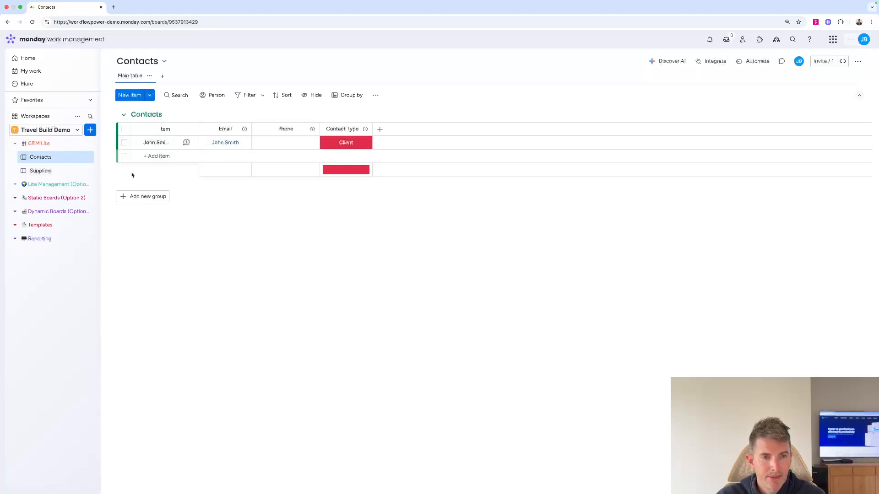
{"action": "left_click_drag", "start_coordinate": [198, 128], "coordinate": [279, 132]}
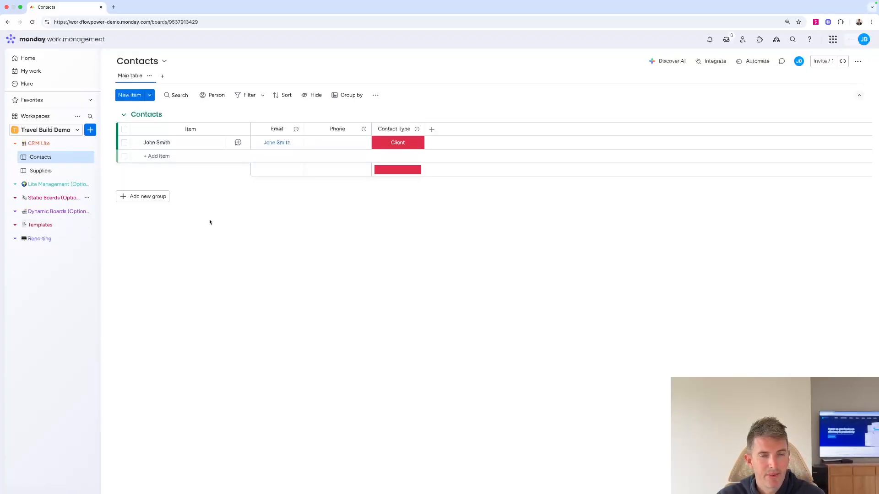
Hide the column summary of the Contact Type column on the Contacts board
{"action": "left_click", "coordinate": [41, 171]}
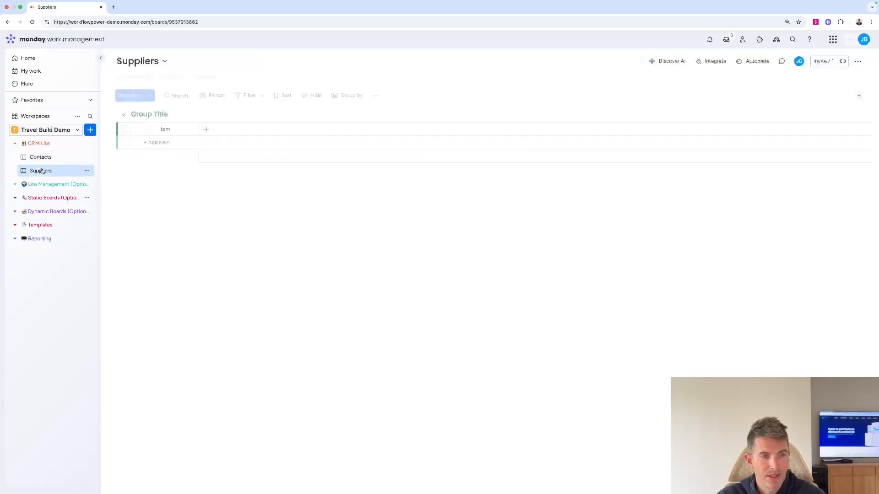
{"action": "left_click", "coordinate": [41, 158]}
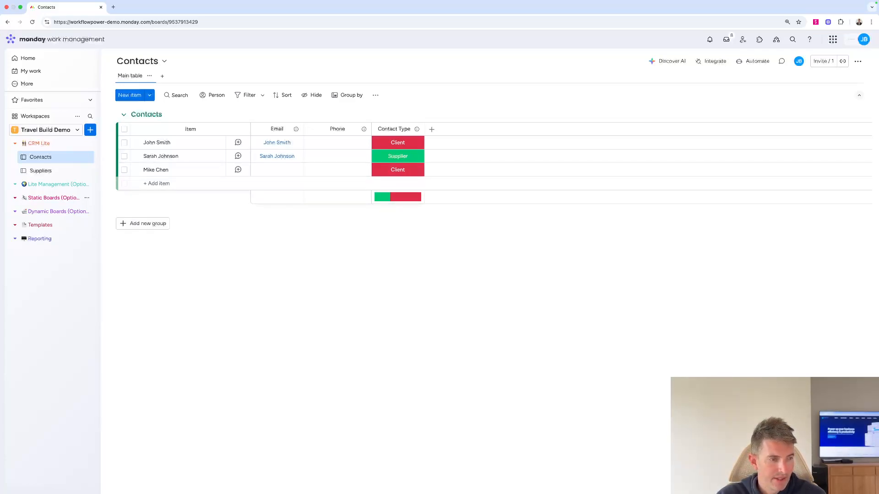
{"action": "left_click", "coordinate": [416, 129]}
{"action": "mouse_move", "coordinate": [495, 154]}
{"action": "left_click", "coordinate": [531, 217]}
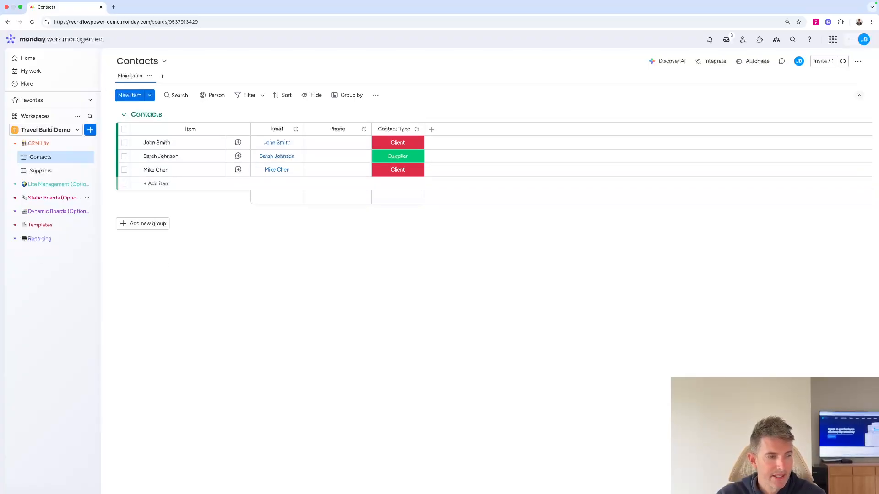
Open the Suppliers board and widen its Item column to fit the company names
{"action": "left_click", "coordinate": [41, 172]}
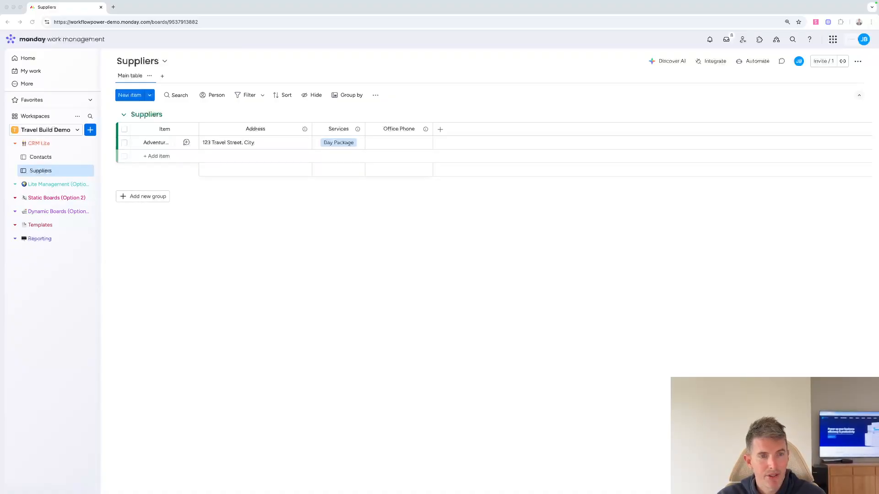
{"action": "left_click_drag", "start_coordinate": [198, 129], "coordinate": [258, 129]}
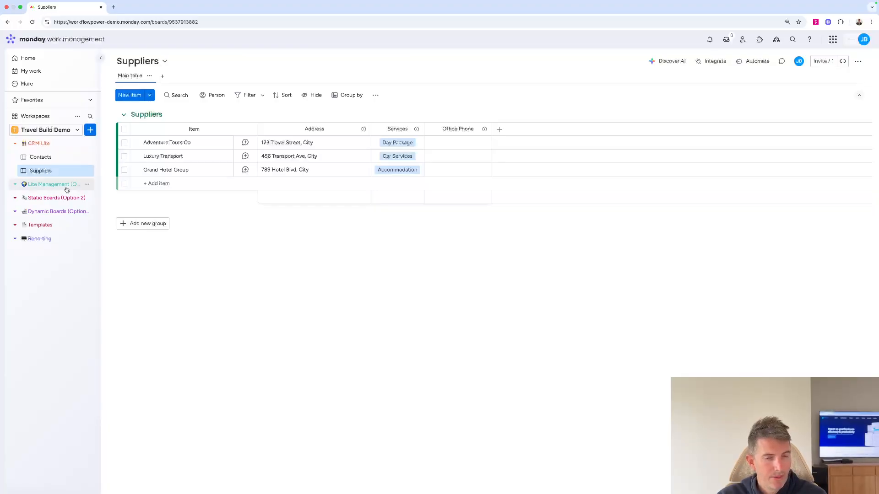
Add a new table view to the Suppliers board and name it Accommodation
{"action": "left_click", "coordinate": [161, 78]}
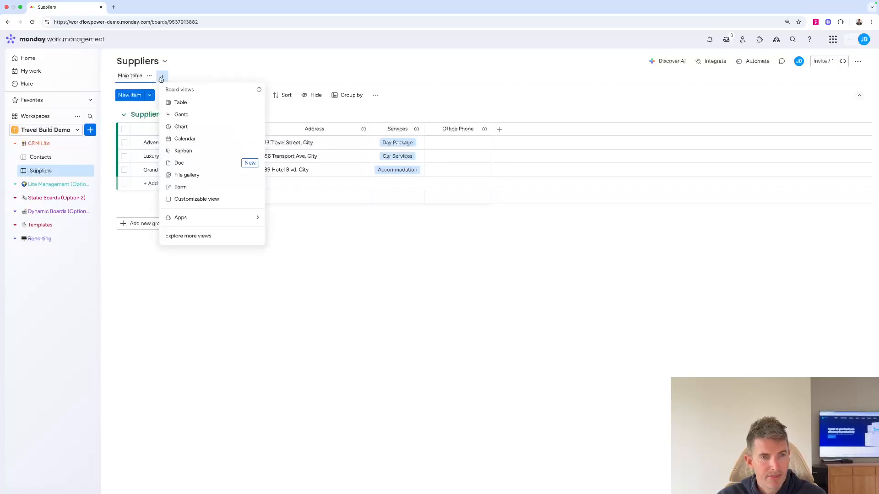
{"action": "key", "text": "Escape"}
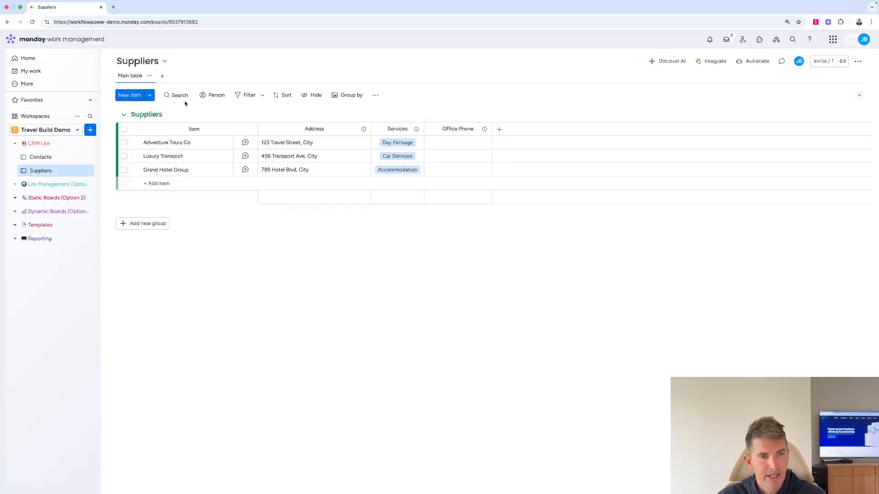
{"action": "left_click", "coordinate": [179, 76]}
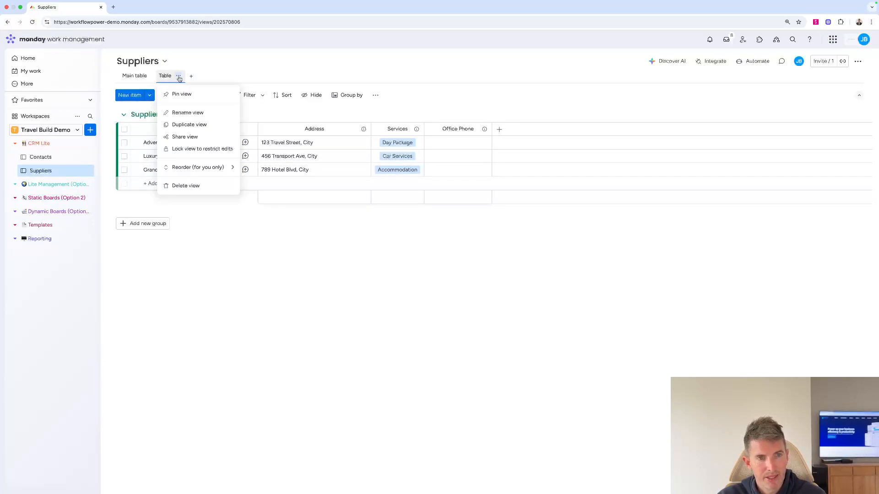
{"action": "left_click", "coordinate": [191, 113]}
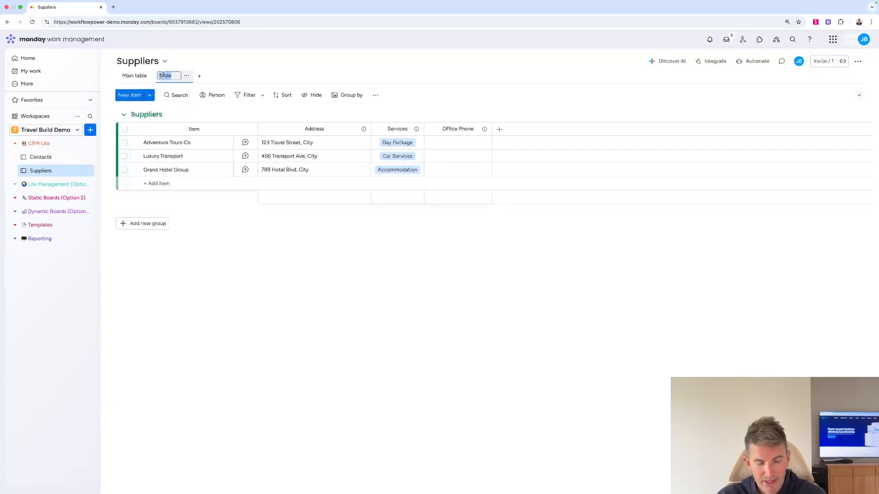
{"action": "type", "text": "C"}
{"action": "type", "text": "ccommodation"}
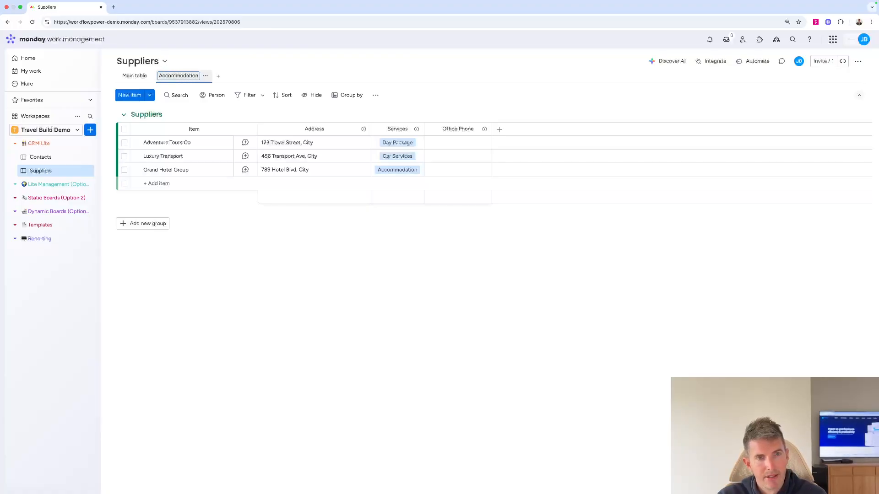
{"action": "key", "text": "Return"}
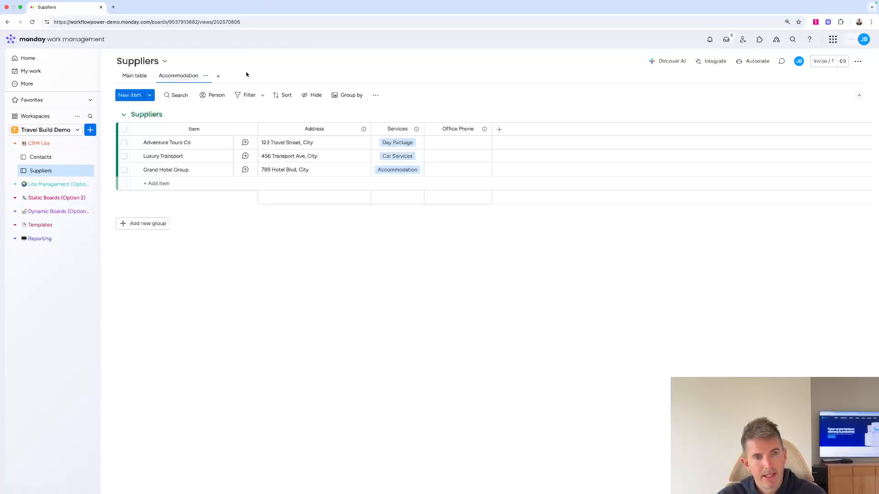
Filter the Accommodation view to suppliers whose Services value is Accommodation and save the filter to the view
{"action": "left_click", "coordinate": [248, 97]}
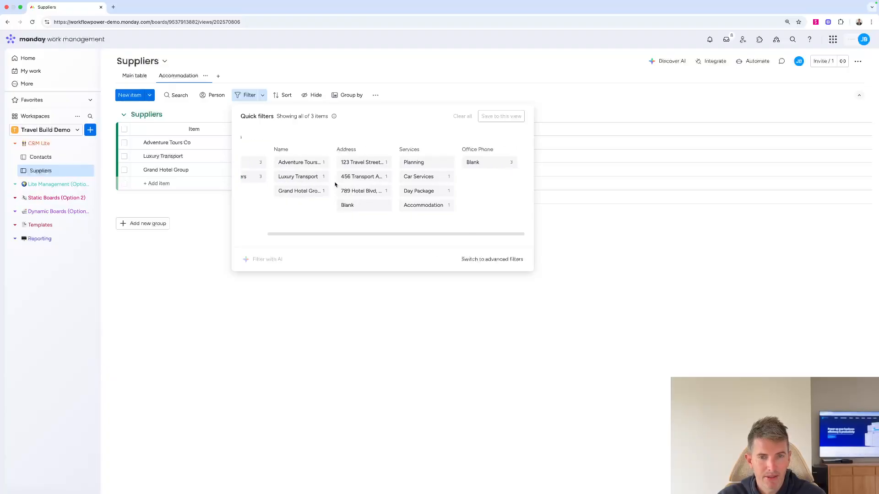
{"action": "left_click", "coordinate": [440, 205]}
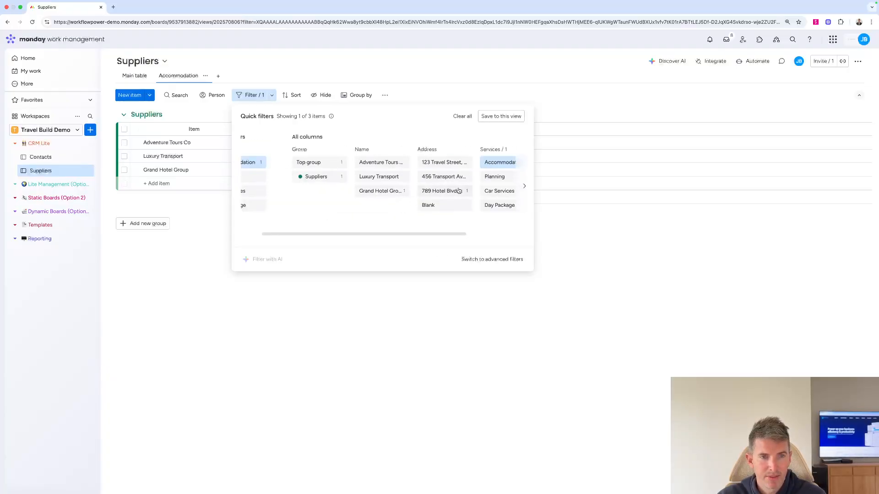
{"action": "left_click", "coordinate": [515, 120]}
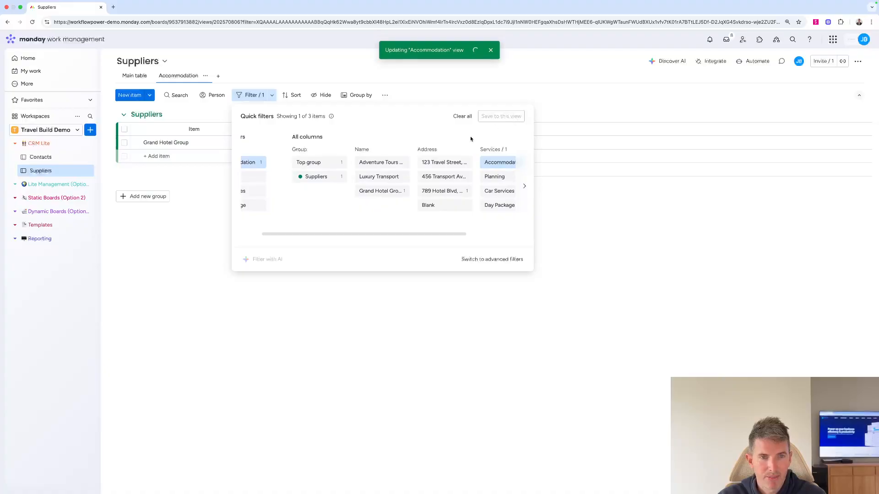
{"action": "left_click", "coordinate": [188, 239]}
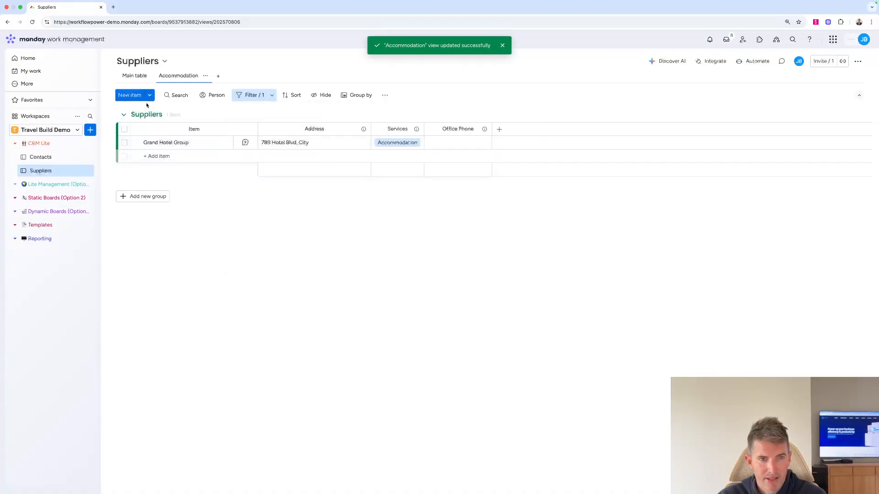
Add a Connect boards column to the Suppliers main table, linked two-way to the CRM Lite Contacts board, without a mirror column
{"action": "left_click", "coordinate": [134, 76]}
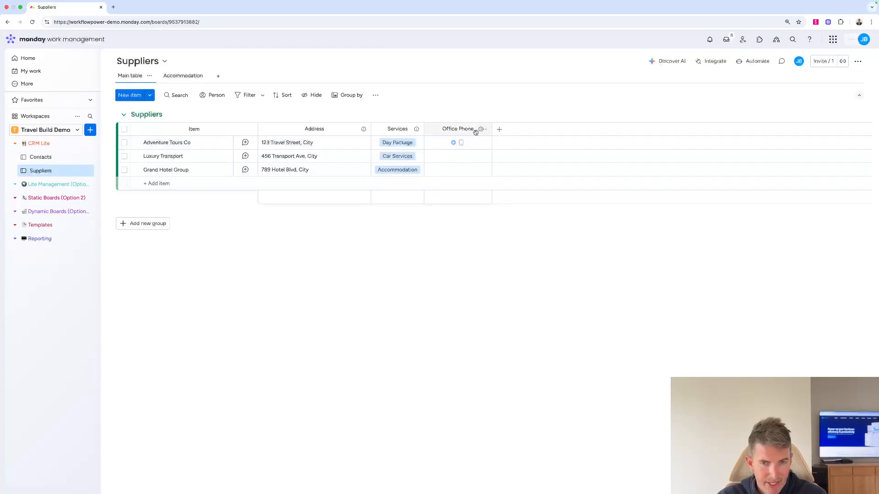
{"action": "left_click", "coordinate": [499, 132]}
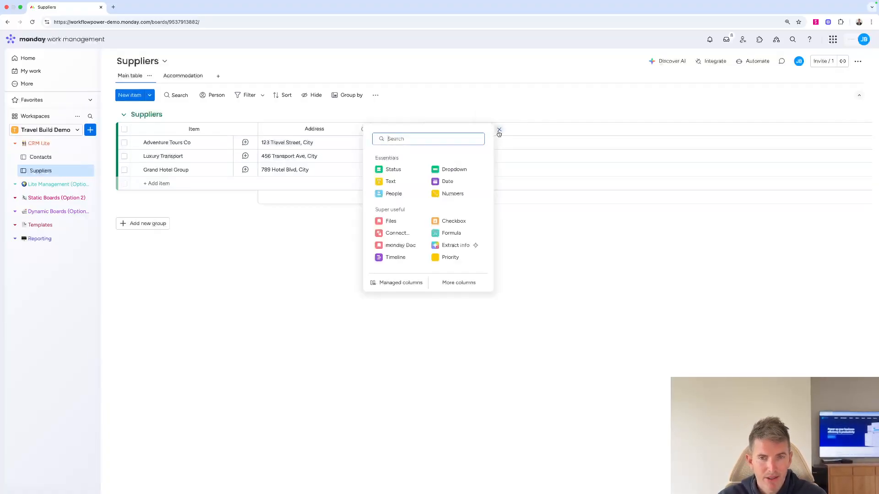
{"action": "left_click", "coordinate": [392, 234]}
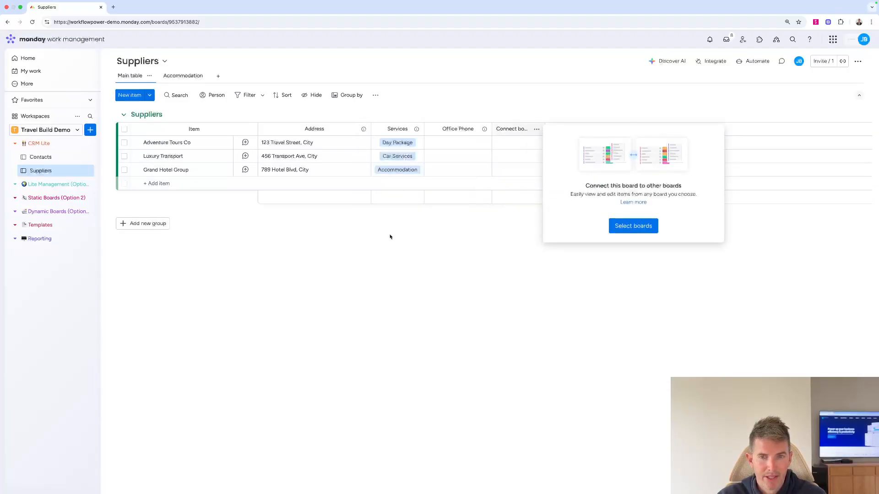
{"action": "left_click", "coordinate": [633, 226]}
{"action": "left_click", "coordinate": [555, 198]}
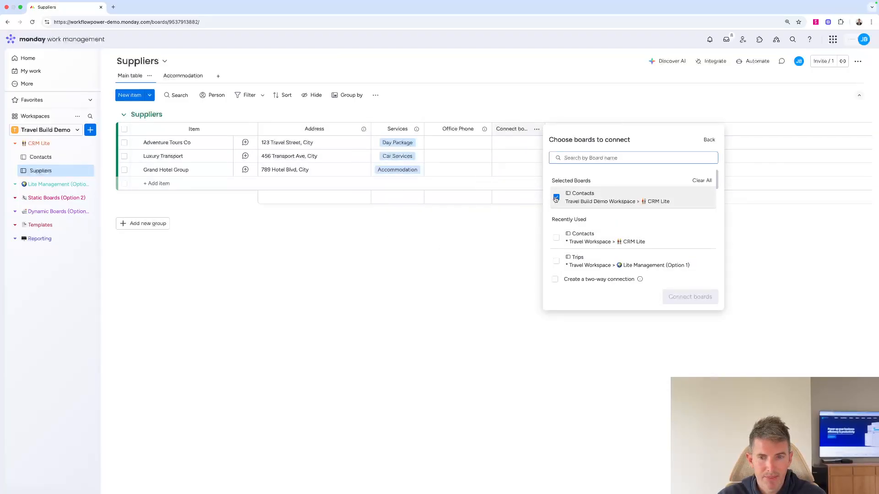
{"action": "left_click", "coordinate": [554, 279]}
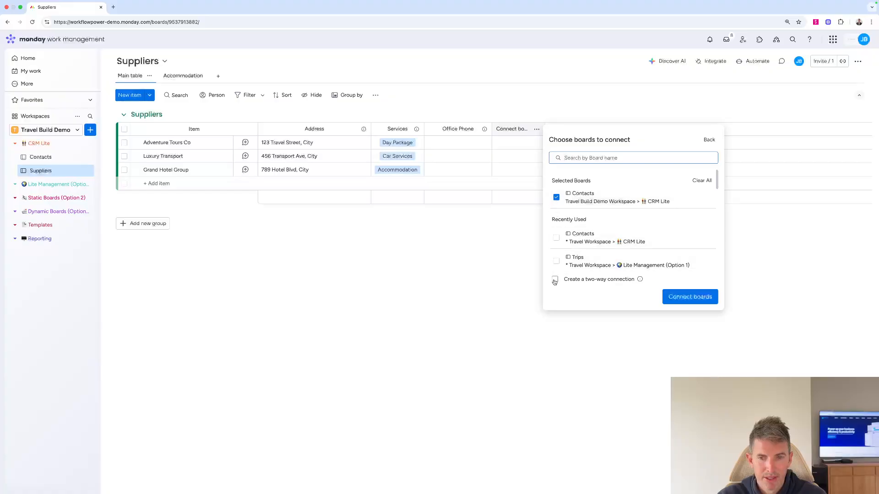
{"action": "left_click", "coordinate": [695, 297]}
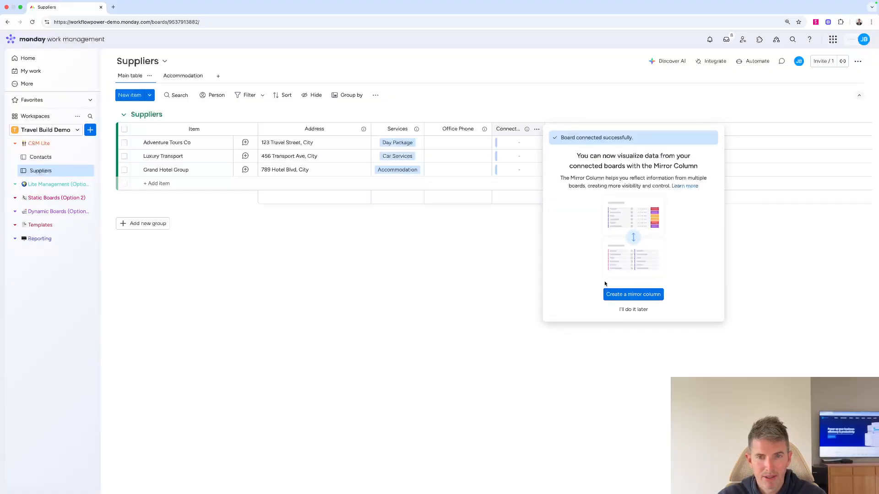
{"action": "left_click", "coordinate": [629, 312]}
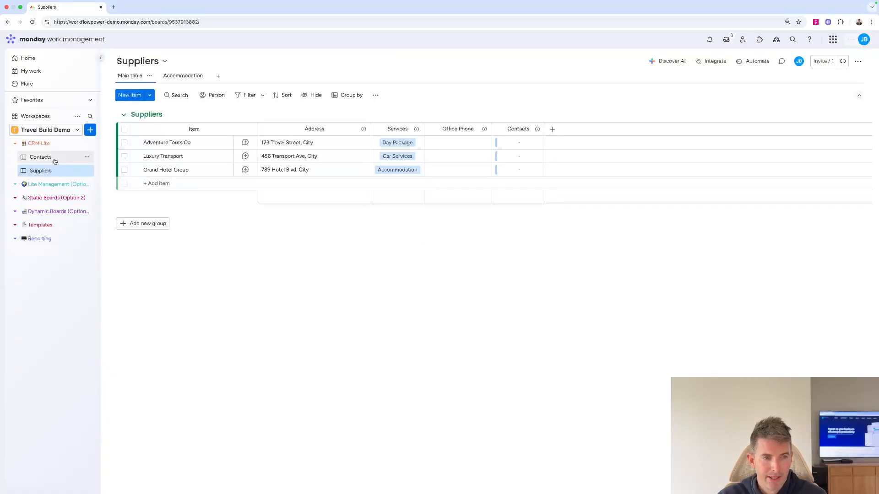
Rename the link column on the Contacts board to Suppliers
{"action": "left_click", "coordinate": [41, 157]}
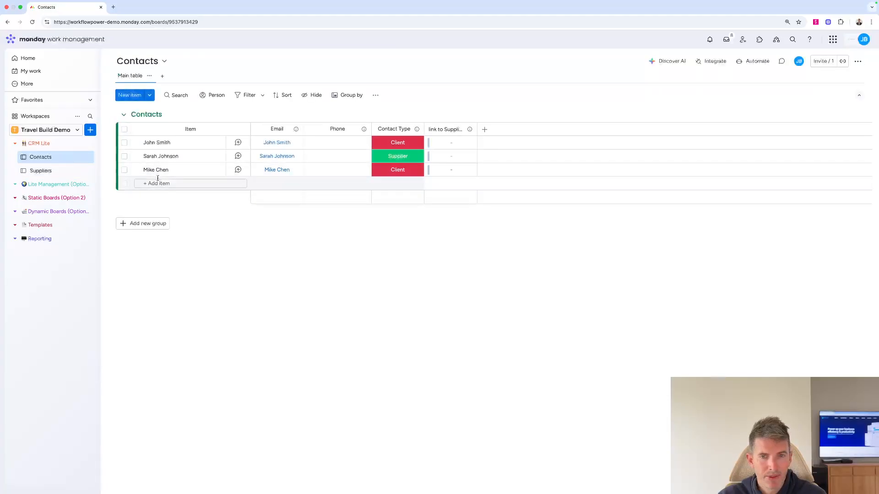
{"action": "left_click", "coordinate": [447, 131]}
{"action": "type", "text": "Suppliers"}
{"action": "left_click", "coordinate": [455, 112]}
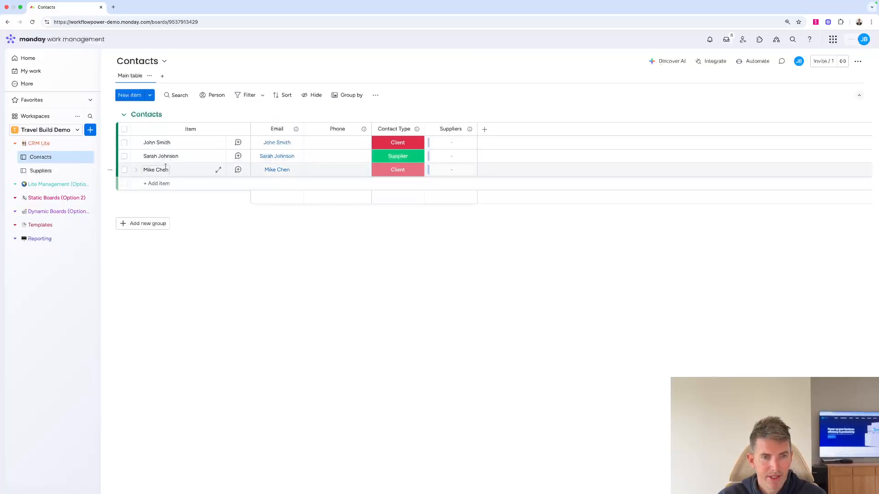
Link the Supplier-type contact to Grand Hotel Group in the Suppliers column
{"action": "left_click", "coordinate": [431, 156]}
{"action": "left_click", "coordinate": [391, 286]}
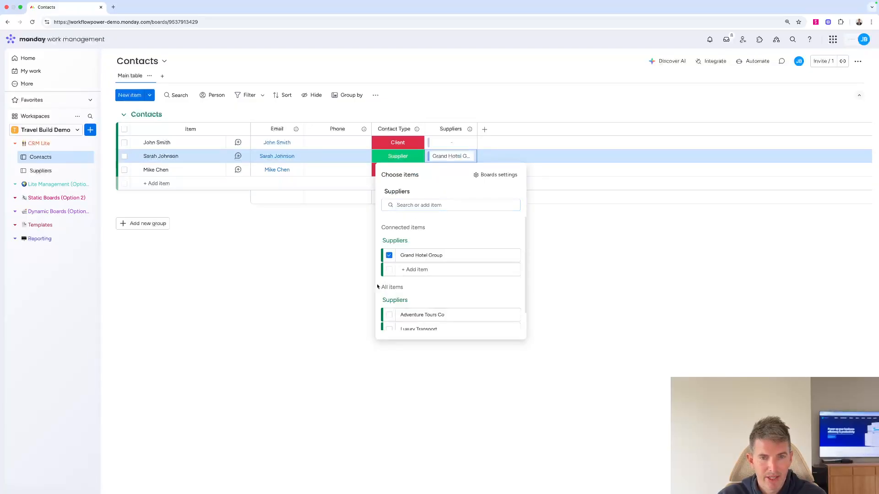
{"action": "left_click", "coordinate": [338, 277]}
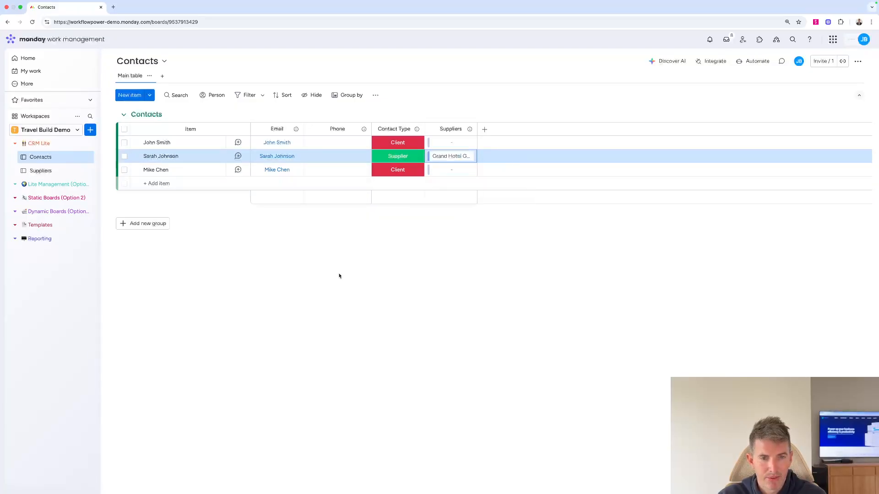
Open the Suppliers board and check the connection settings of its Contacts column
{"action": "left_click", "coordinate": [40, 171]}
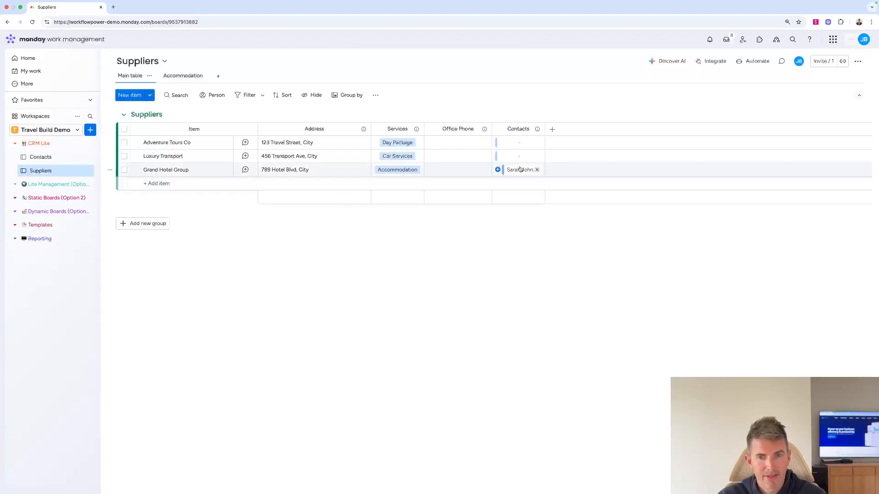
{"action": "left_click", "coordinate": [537, 129]}
{"action": "mouse_move", "coordinate": [600, 154]}
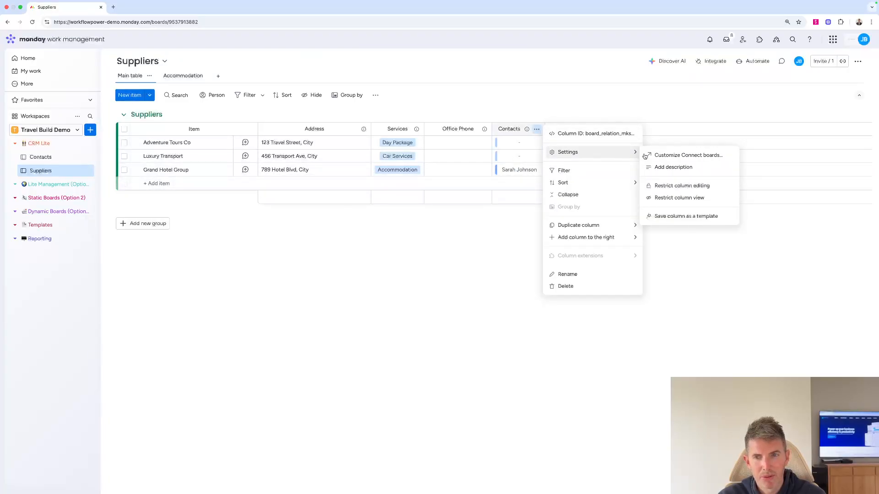
{"action": "left_click", "coordinate": [663, 155]}
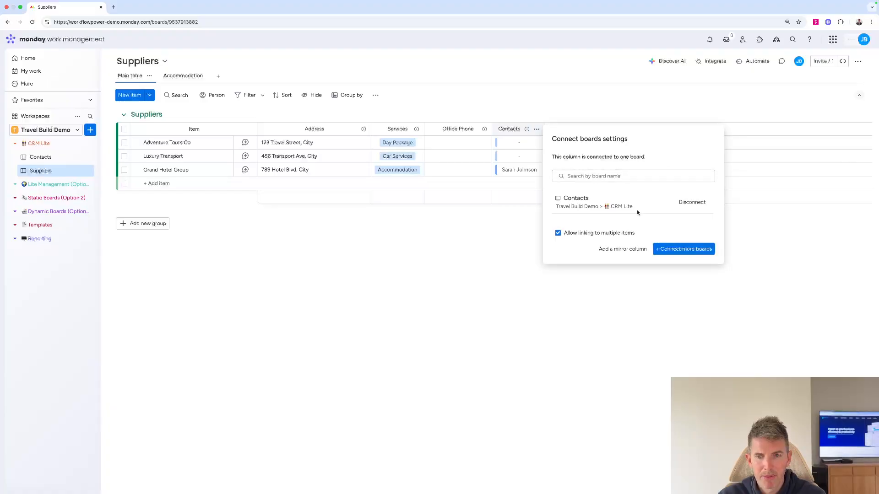
{"action": "left_click", "coordinate": [513, 232]}
Add a mirror column through the Suppliers board's Contacts connection and have it show the contacts' Email
{"action": "left_click", "coordinate": [537, 129]}
{"action": "mouse_move", "coordinate": [609, 152]}
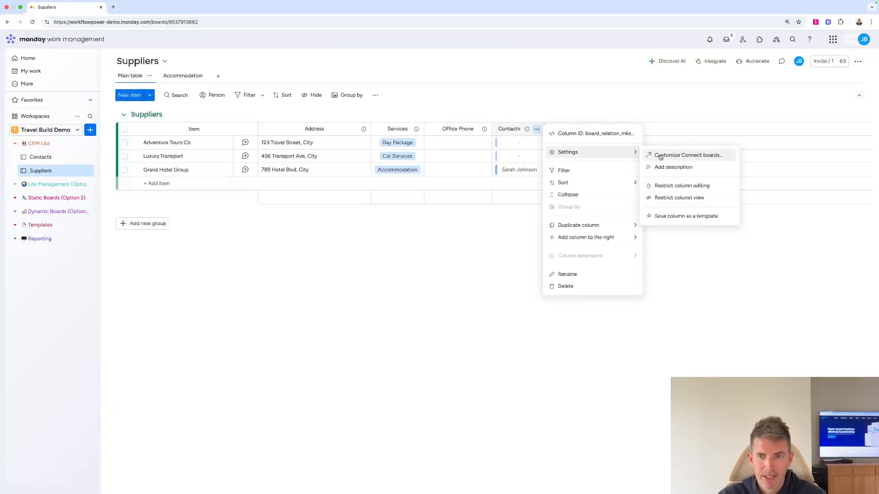
{"action": "left_click", "coordinate": [660, 157]}
{"action": "left_click", "coordinate": [623, 247]}
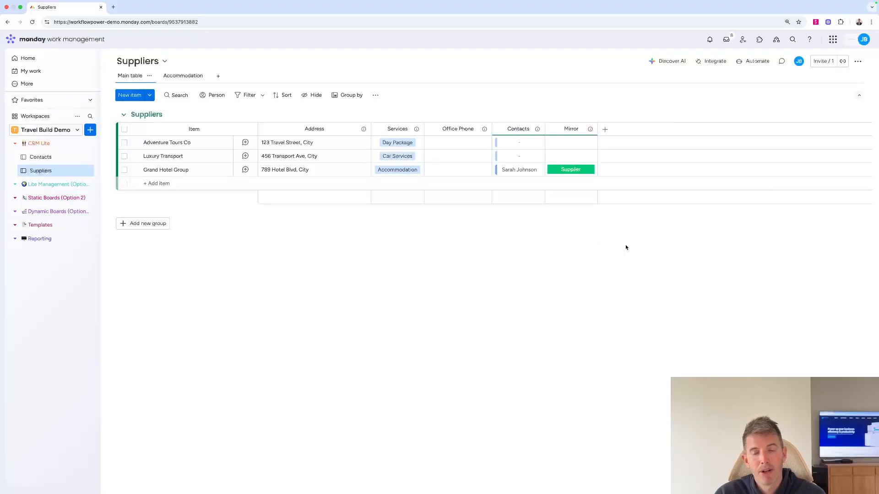
{"action": "left_click", "coordinate": [630, 182]}
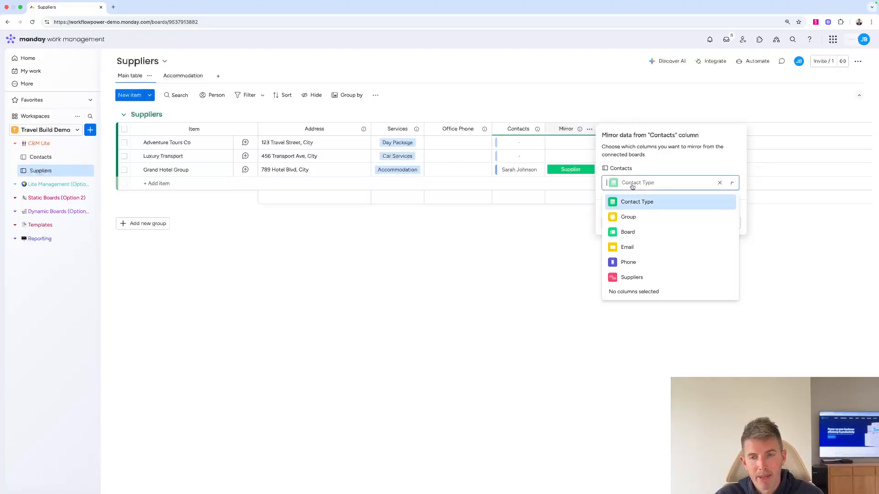
{"action": "left_click", "coordinate": [629, 247]}
{"action": "left_click", "coordinate": [545, 248]}
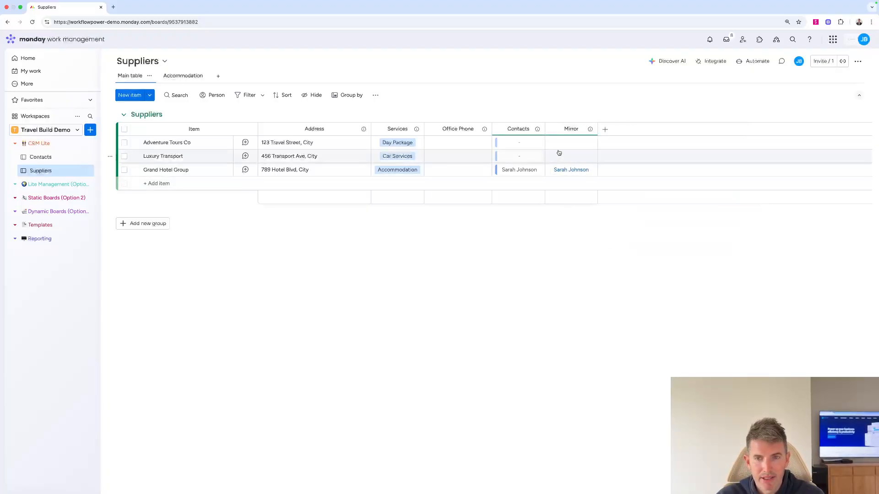
Rename the mirror column to Contact Email Address and widen it so the full title fits
{"action": "left_click", "coordinate": [571, 128]}
{"action": "type", "text": "Contact Email Ad"}
{"action": "type", "text": "dress"}
{"action": "key", "text": "Return"}
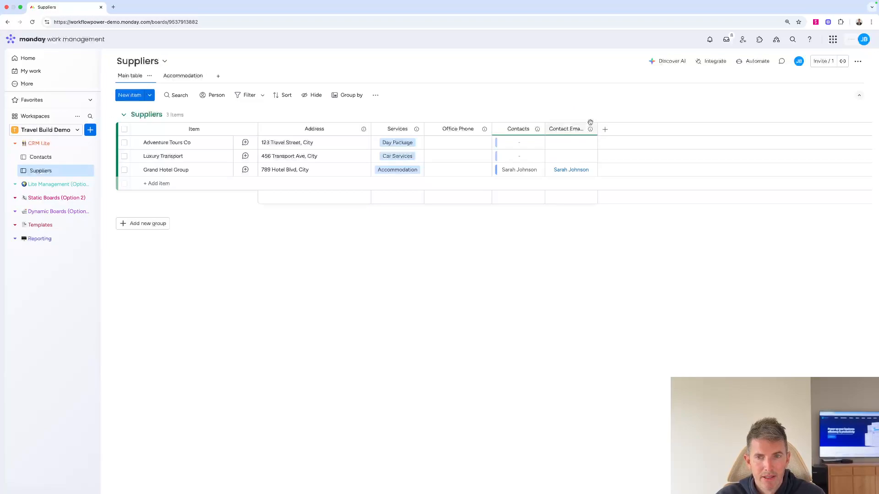
{"action": "left_click_drag", "start_coordinate": [597, 129], "coordinate": [620, 126]}
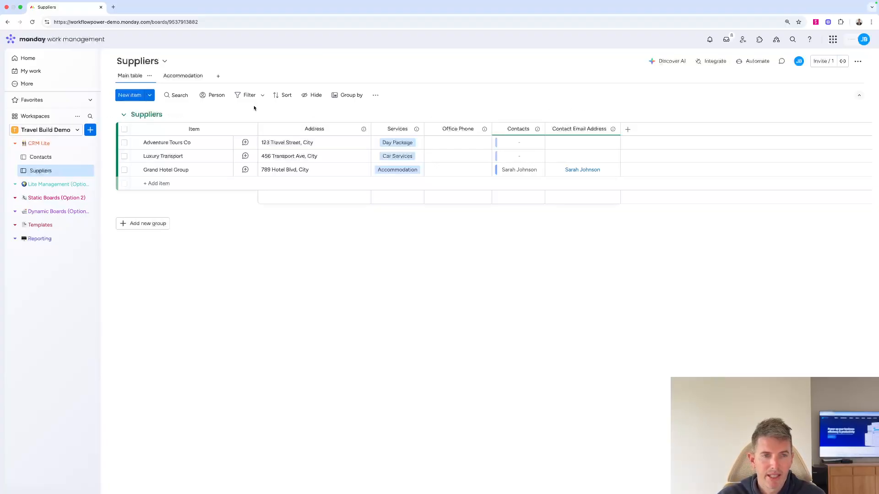
Hide the Address column in the Accommodation view, save that to the view, and return to the Main table
{"action": "left_click", "coordinate": [175, 78]}
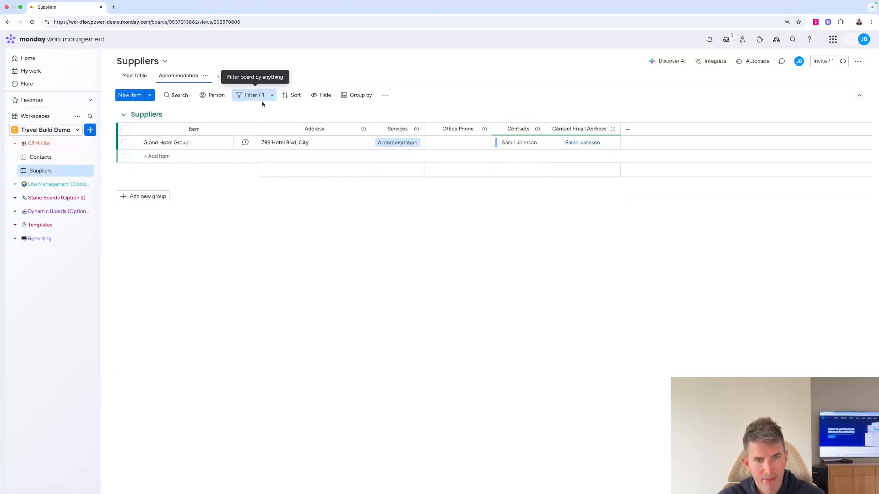
{"action": "left_click", "coordinate": [321, 96]}
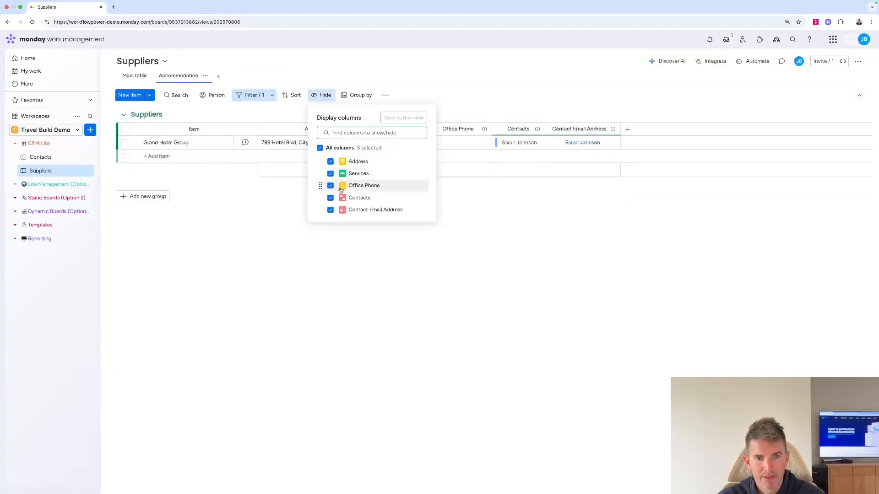
{"action": "left_click", "coordinate": [330, 161]}
{"action": "left_click", "coordinate": [408, 122]}
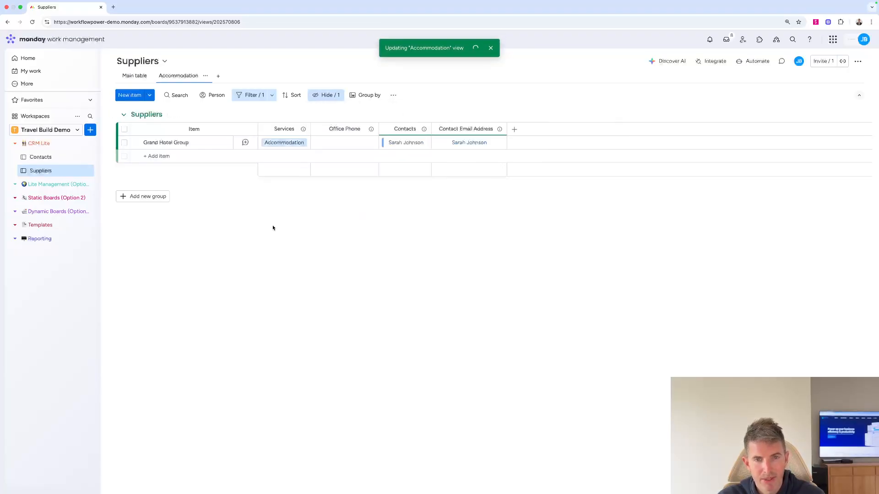
{"action": "left_click", "coordinate": [134, 77]}
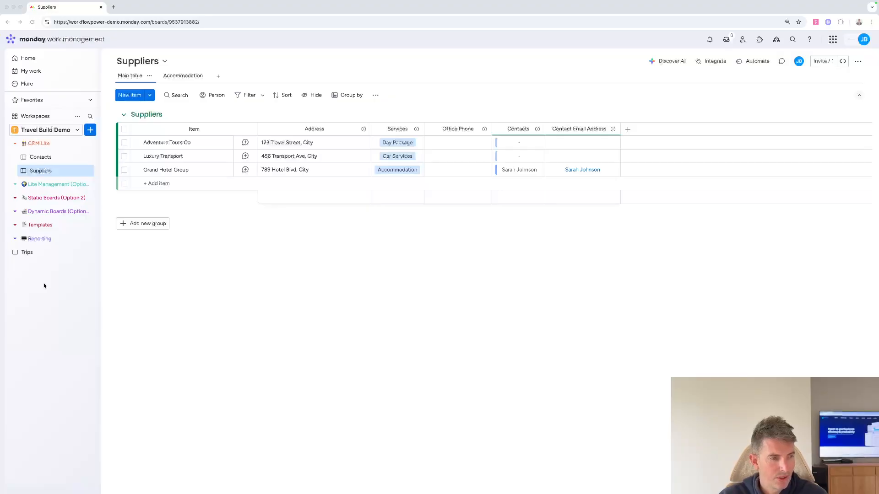
Move the Trips board into the Lite Management folder and open it
{"action": "left_click_drag", "start_coordinate": [27, 252], "coordinate": [51, 198]}
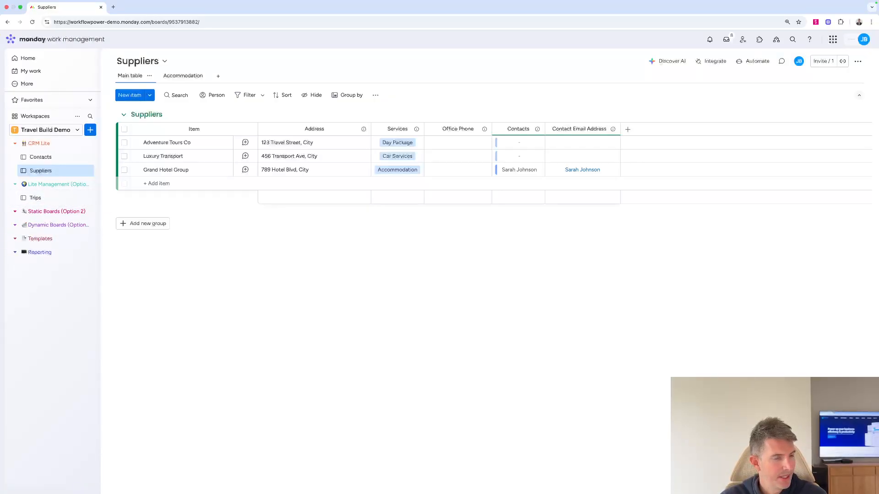
{"action": "left_click", "coordinate": [33, 200]}
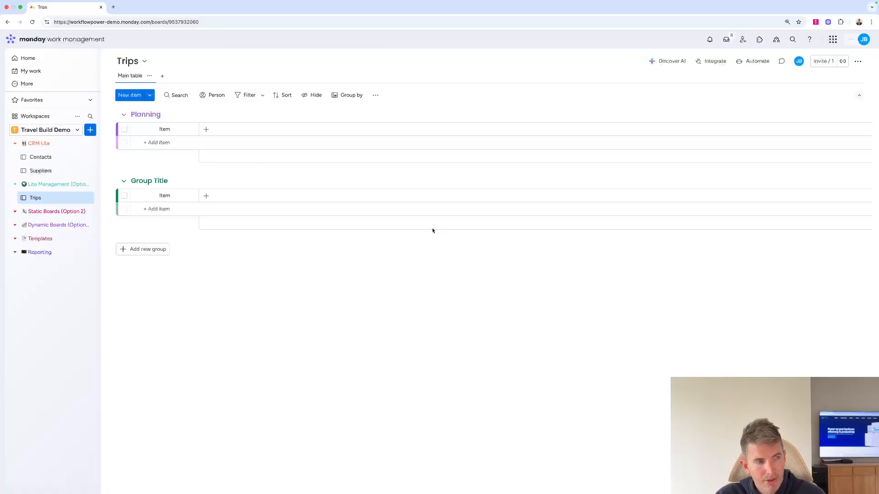
{"action": "key", "text": "super+z"}
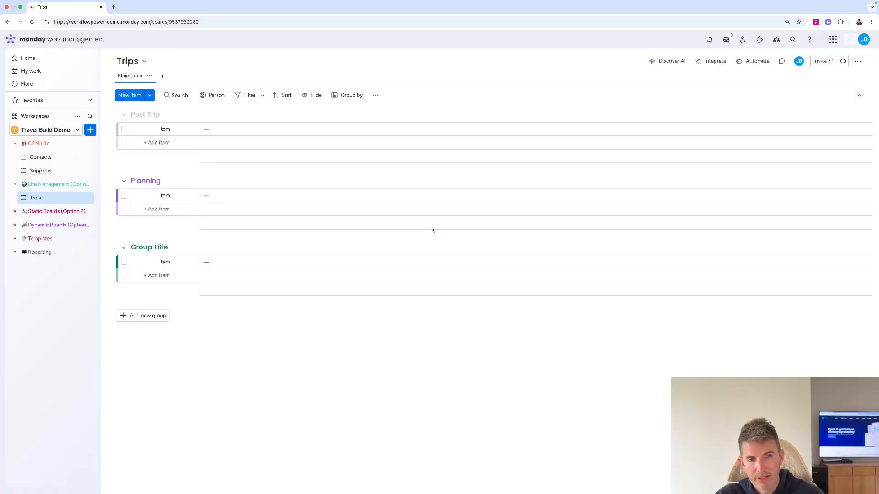
{"action": "key", "text": "super+z"}
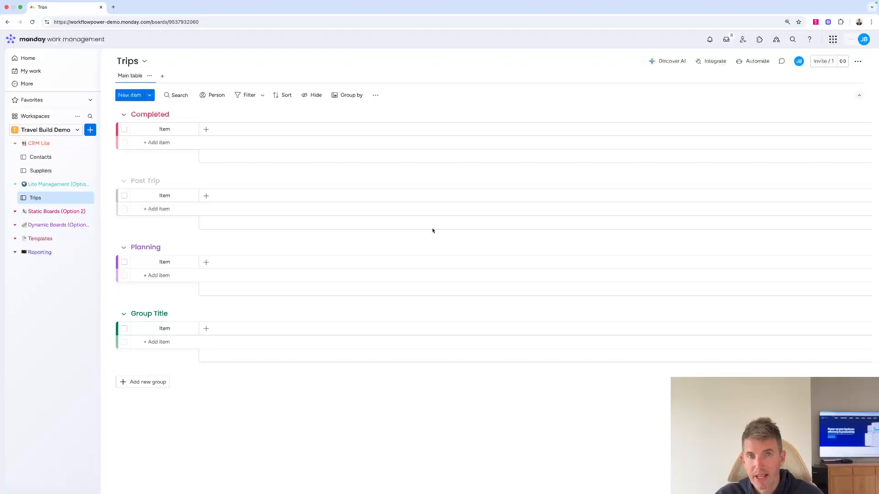
{"action": "key", "text": "super+z"}
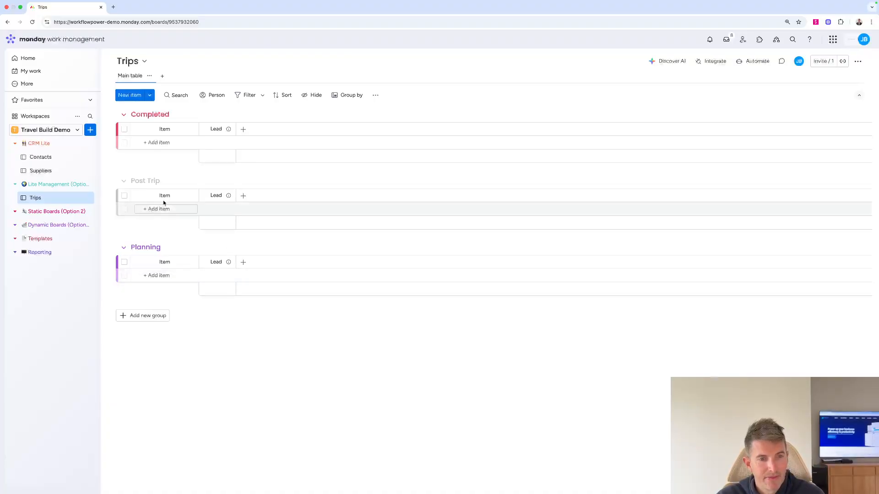
Move the Planning group to the top of the Trips board and colour the Post Trip group light blue
{"action": "left_click_drag", "start_coordinate": [152, 249], "coordinate": [153, 119]}
{"action": "left_click", "coordinate": [147, 246]}
{"action": "left_click", "coordinate": [135, 247]}
{"action": "left_click", "coordinate": [186, 275]}
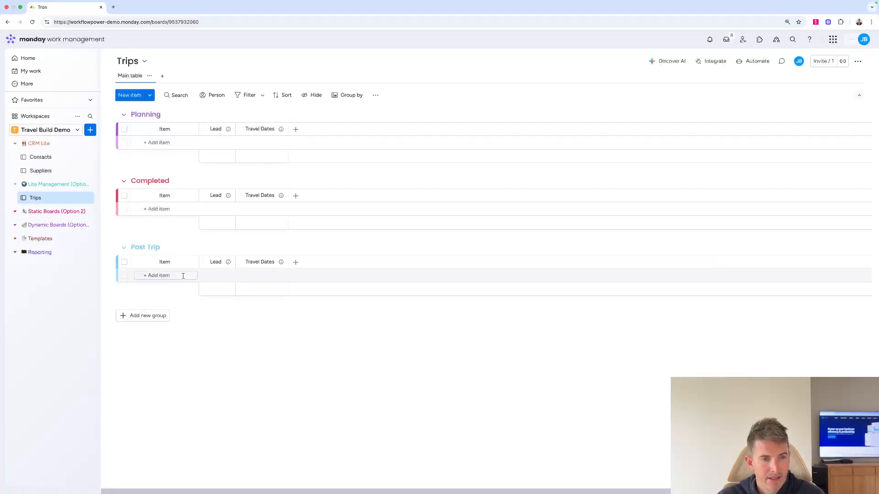
Change the Completed group's colour to lime green
{"action": "left_click", "coordinate": [138, 182]}
{"action": "left_click", "coordinate": [135, 180]}
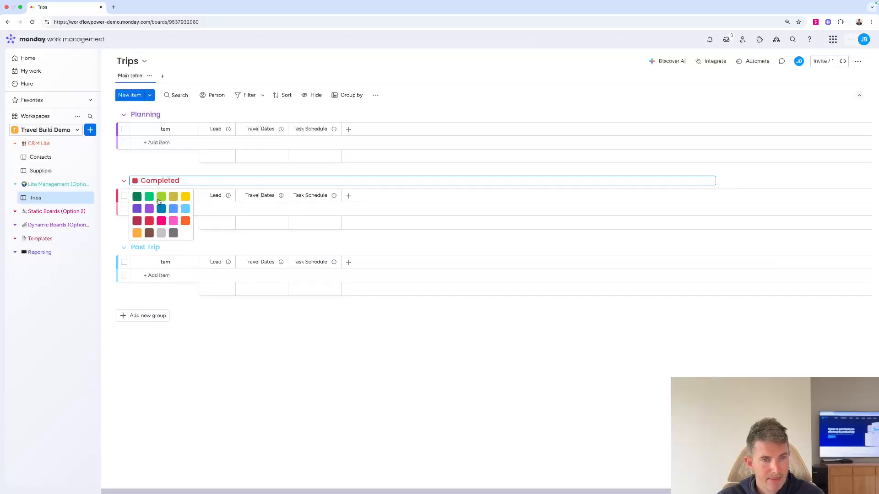
{"action": "left_click", "coordinate": [157, 197]}
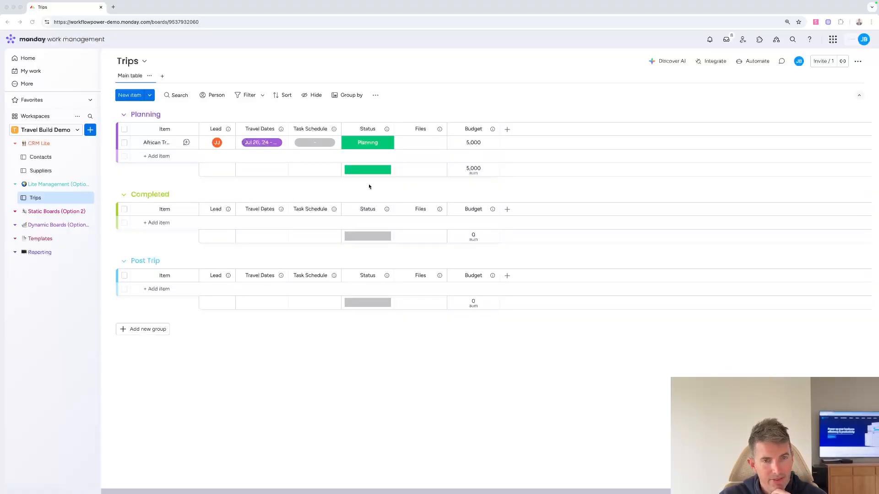
Widen the Travel Dates column to fit full date ranges and hide the Status column's summary
{"action": "left_click_drag", "start_coordinate": [289, 129], "coordinate": [314, 130]}
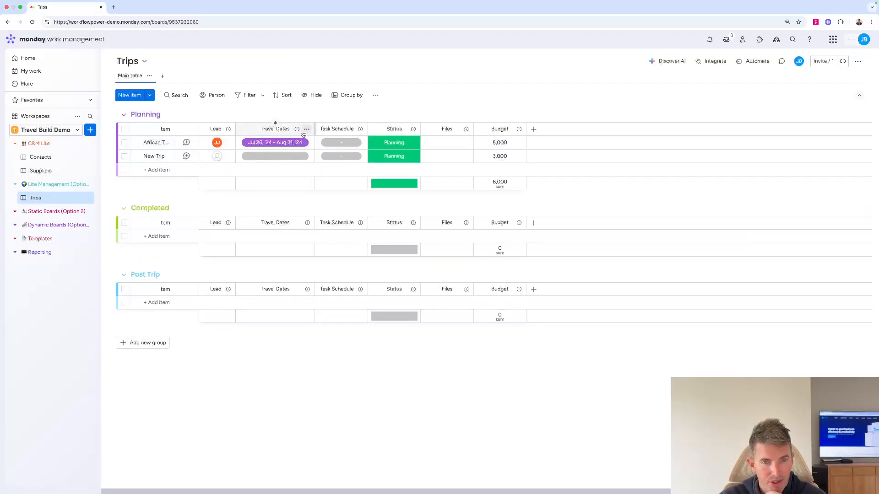
{"action": "left_click", "coordinate": [413, 131]}
{"action": "mouse_move", "coordinate": [467, 152]}
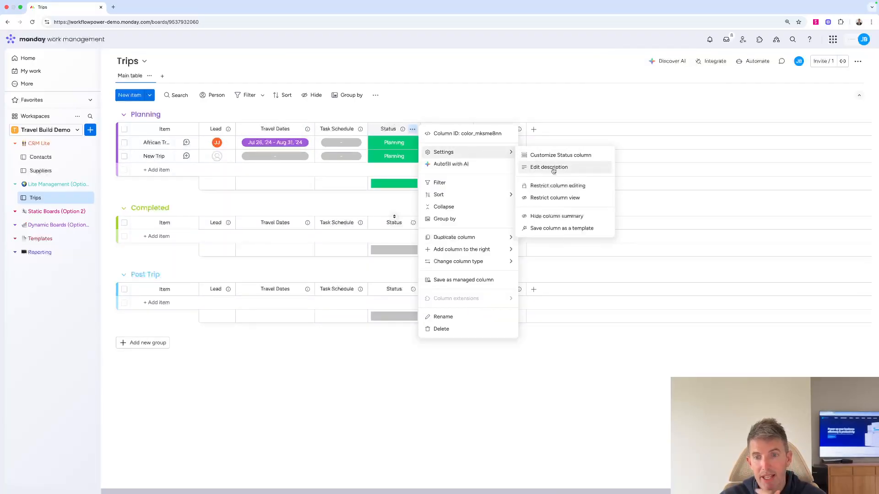
{"action": "left_click", "coordinate": [555, 216]}
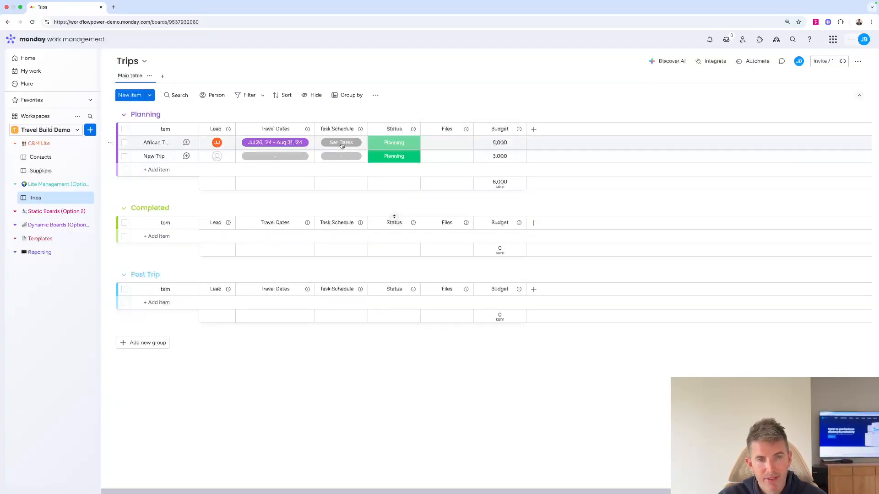
Set the Budget column's unit to $ and hide its column summary
{"action": "left_click", "coordinate": [499, 184]}
{"action": "left_click", "coordinate": [351, 197]}
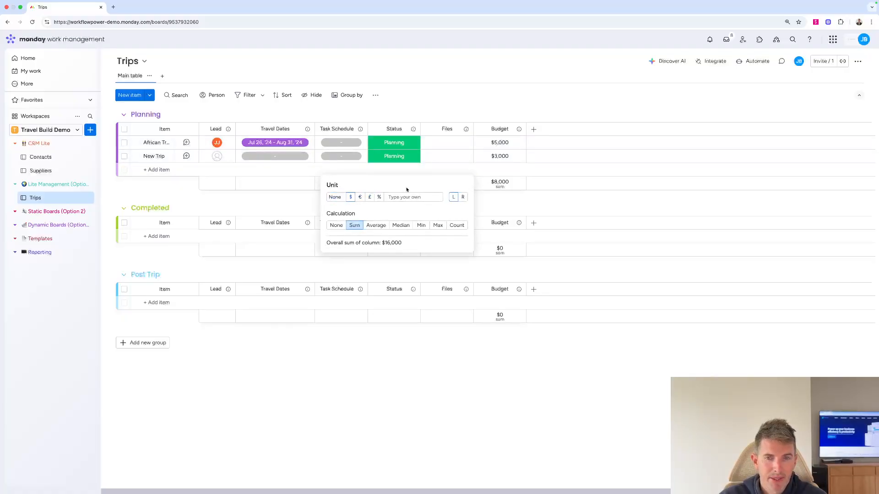
{"action": "left_click", "coordinate": [518, 129]}
{"action": "mouse_move", "coordinate": [611, 153]}
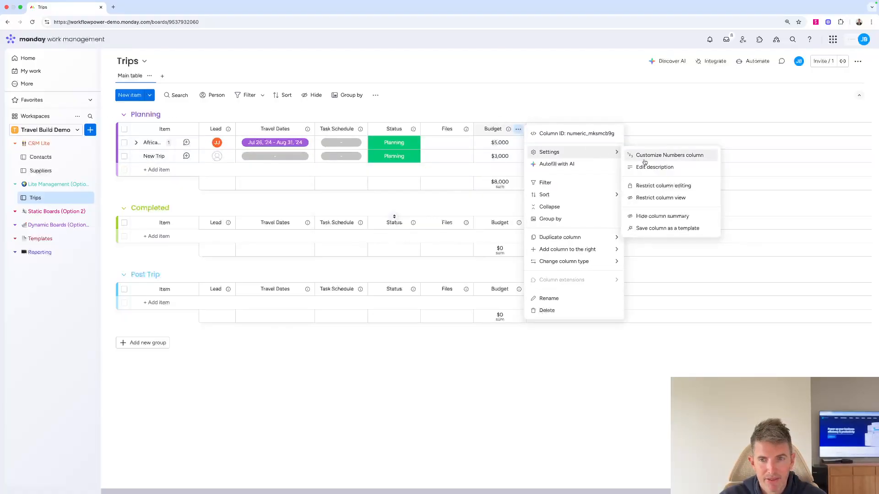
{"action": "left_click", "coordinate": [648, 216]}
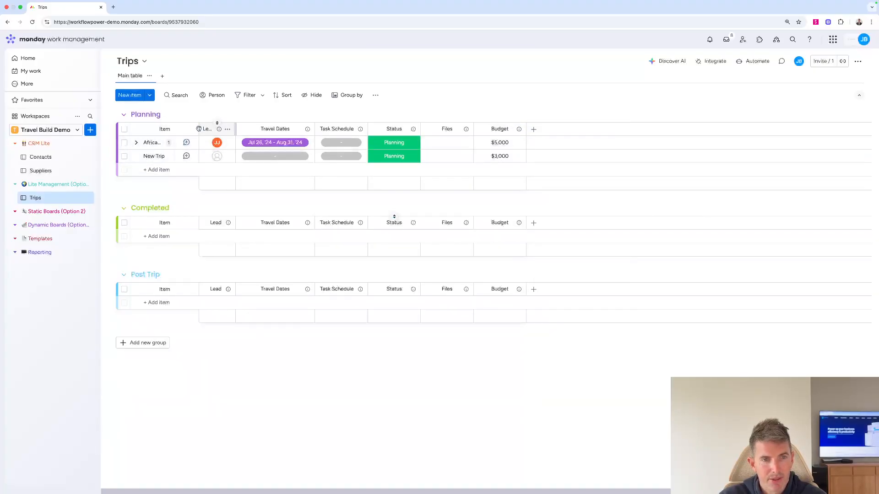
Widen the Item column to fit the full trip names and expand the African Trip's subitems
{"action": "left_click_drag", "start_coordinate": [199, 128], "coordinate": [241, 129]}
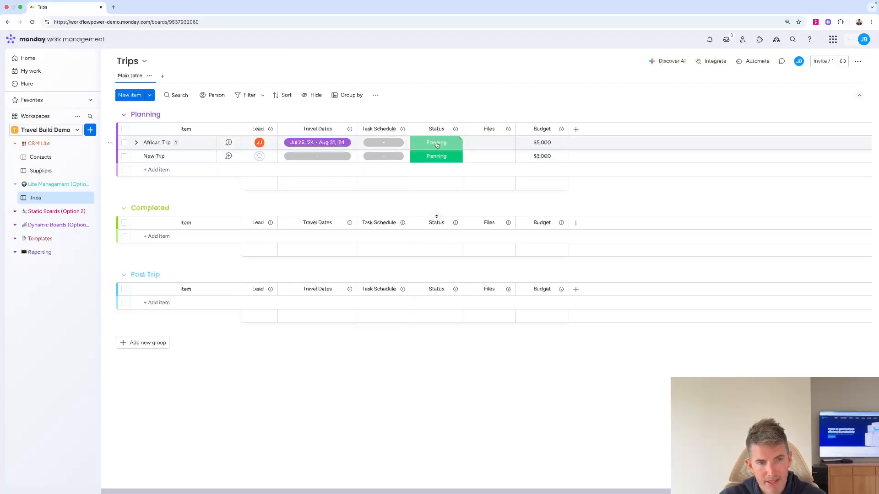
{"action": "left_click", "coordinate": [136, 145]}
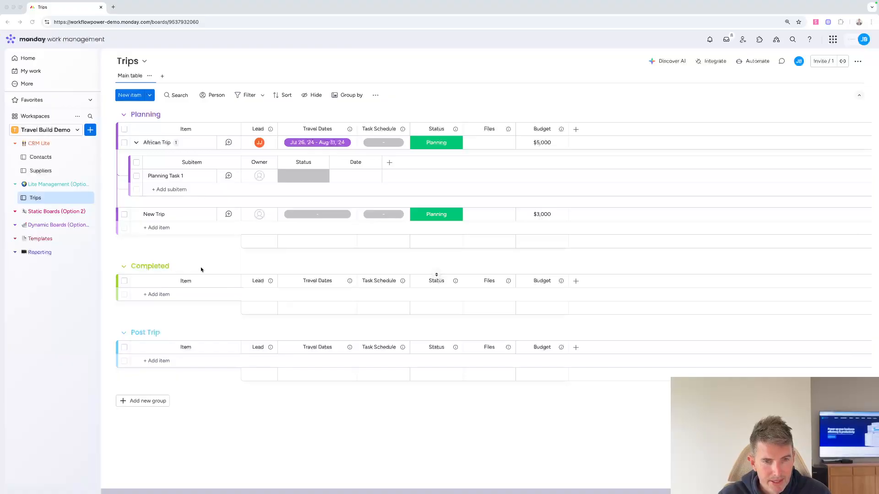
Check the status labels available for Planning Task 1, then collapse the African Trip's subitems
{"action": "left_click", "coordinate": [303, 175]}
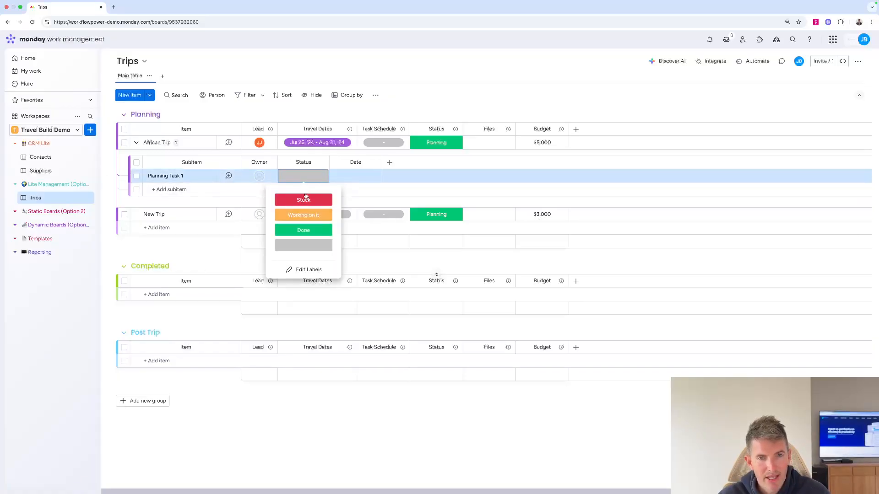
{"action": "left_click", "coordinate": [312, 153]}
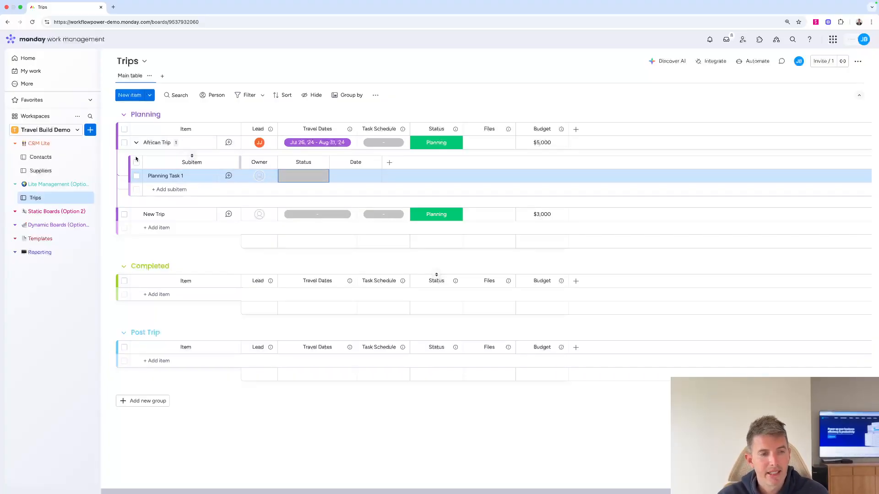
{"action": "left_click", "coordinate": [136, 142]}
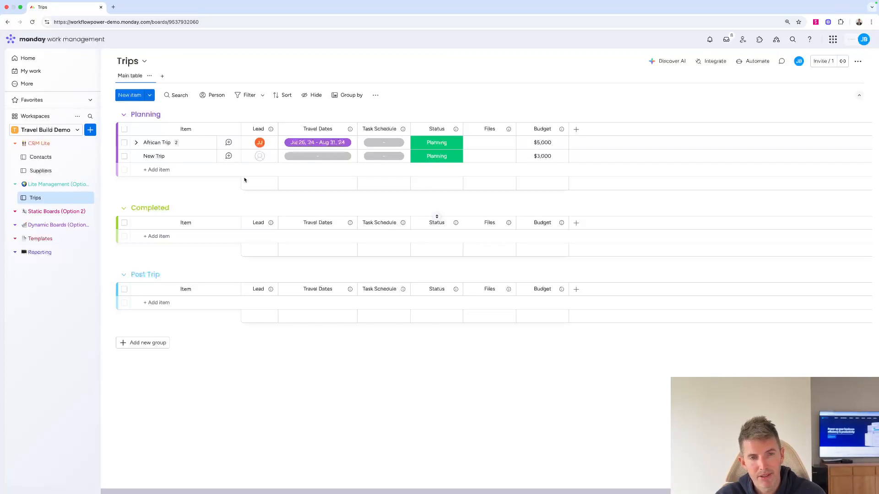
Expand the African Trip's subitems and look through the column types available for them
{"action": "left_click", "coordinate": [136, 143]}
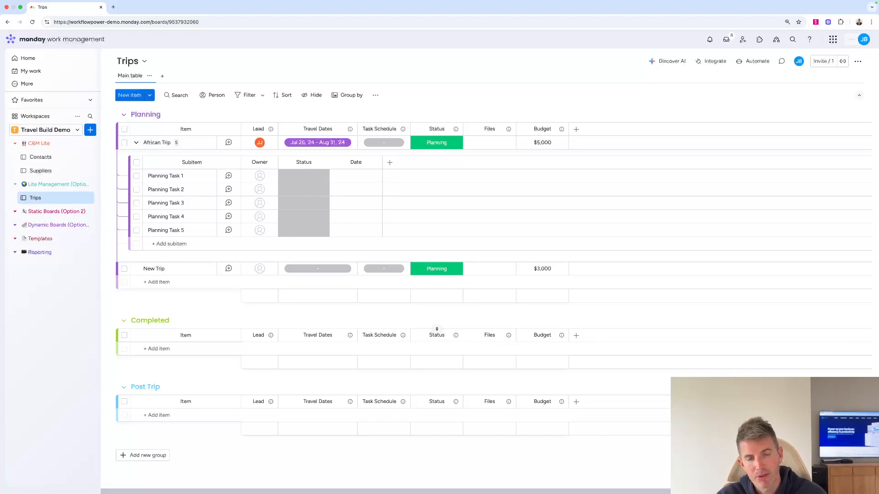
{"action": "left_click", "coordinate": [389, 163]}
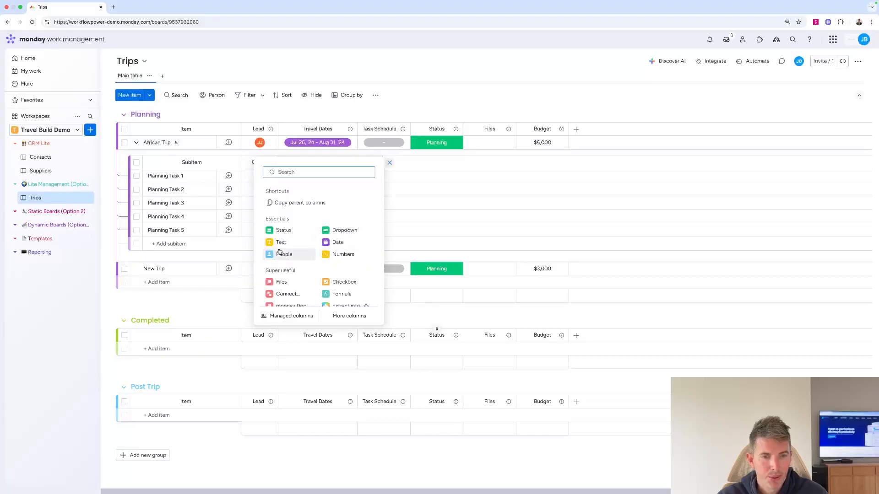
{"action": "scroll", "coordinate": [329, 257], "scroll_direction": "down", "scroll_amount": 1}
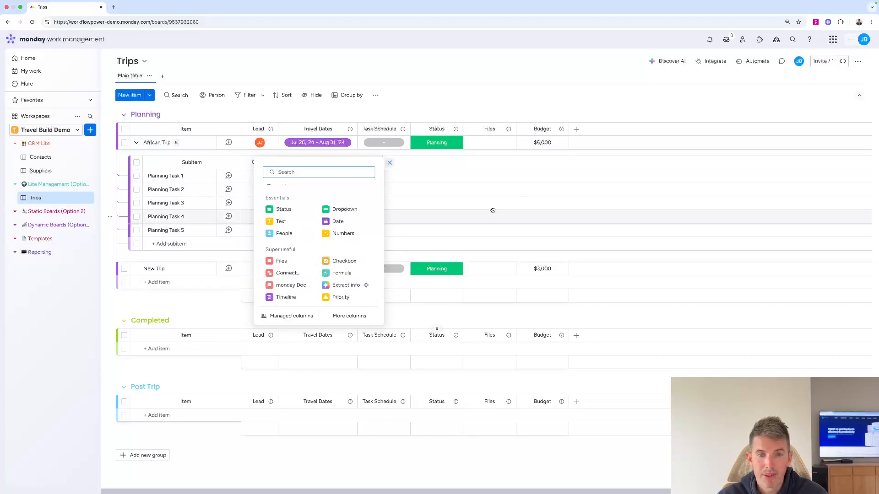
{"action": "left_click", "coordinate": [390, 164]}
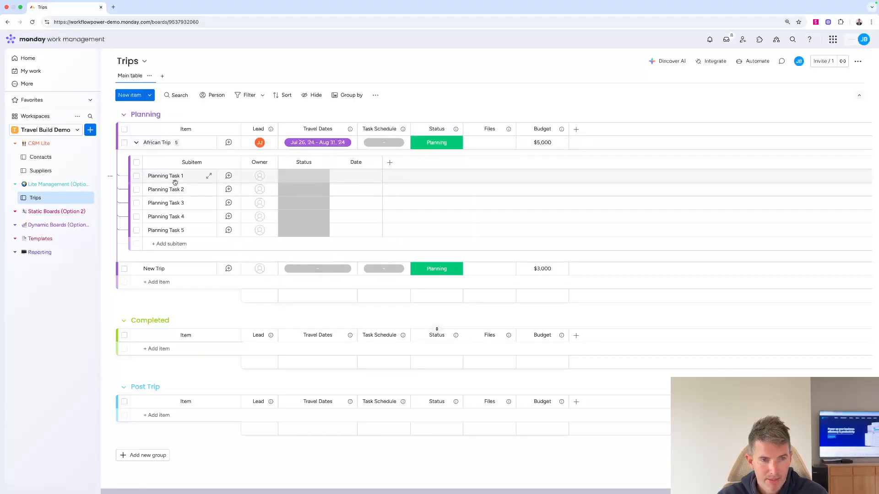
Add a Connect boards column to the African Trip's subitems, linked two-way to the CRM Lite Suppliers board, without a mirror column
{"action": "left_click", "coordinate": [390, 163]}
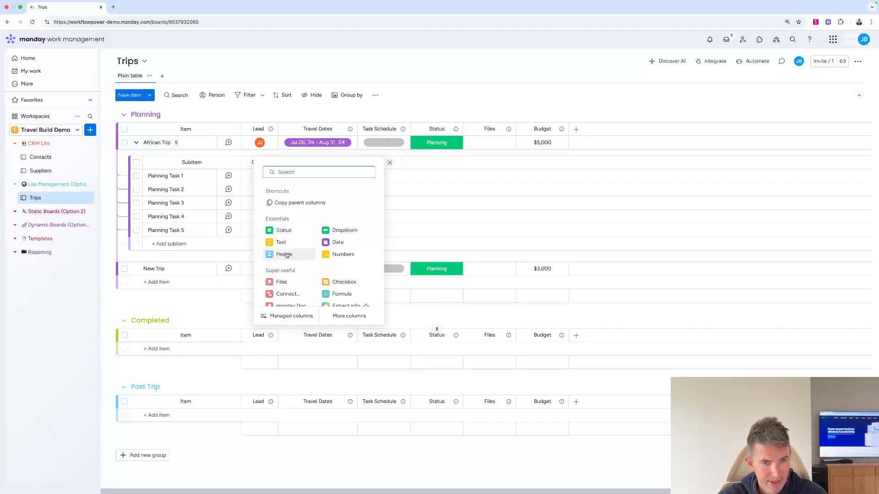
{"action": "scroll", "coordinate": [289, 257], "scroll_direction": "down", "scroll_amount": 1}
{"action": "left_click", "coordinate": [287, 286]}
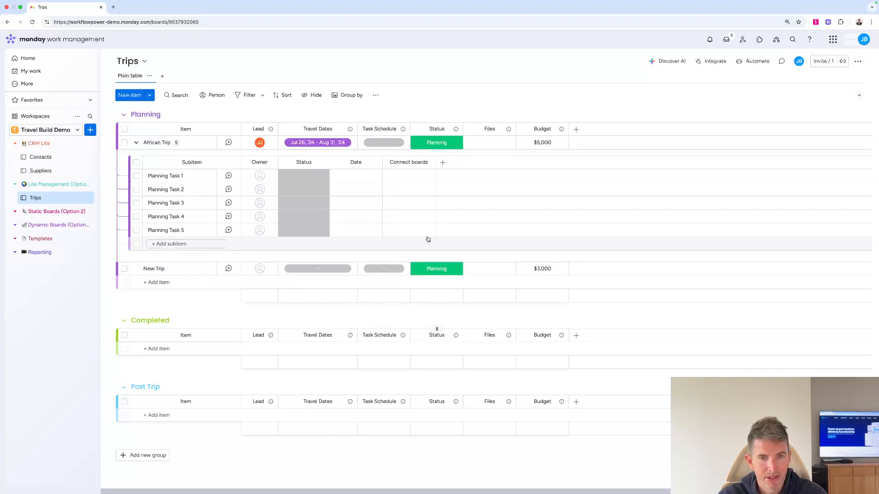
{"action": "left_click", "coordinate": [539, 260]}
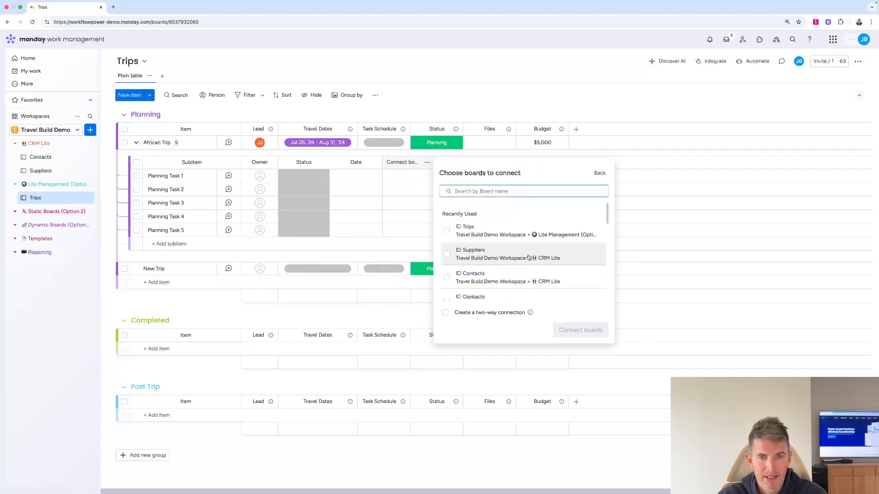
{"action": "left_click", "coordinate": [447, 254]}
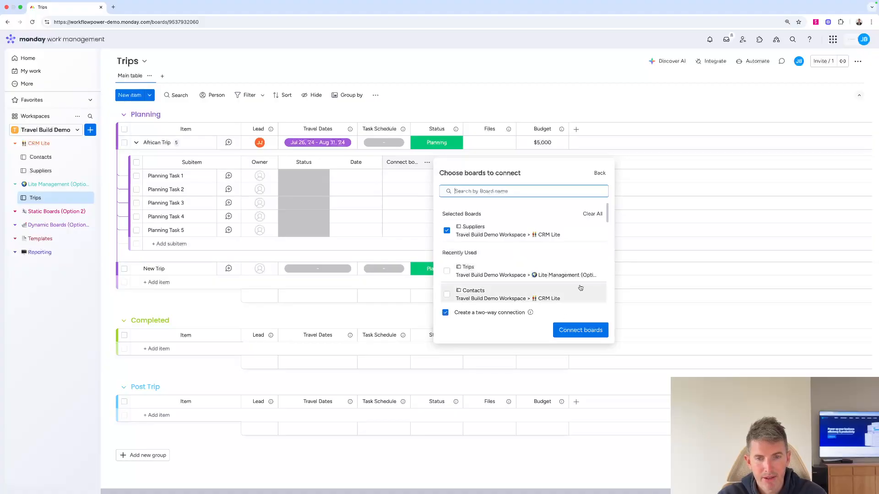
{"action": "left_click", "coordinate": [580, 330]}
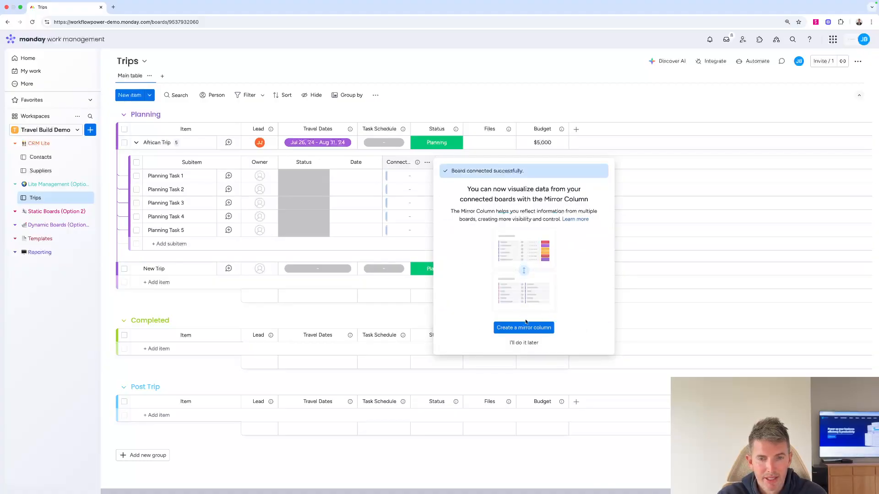
{"action": "left_click", "coordinate": [524, 343]}
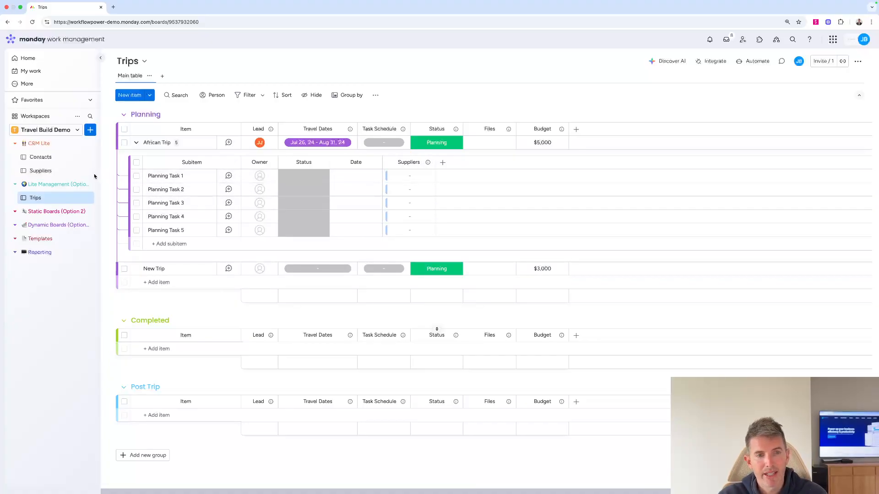
On the Suppliers board, rename the new column linking to the trip subitems as Trips 1
{"action": "left_click", "coordinate": [41, 171]}
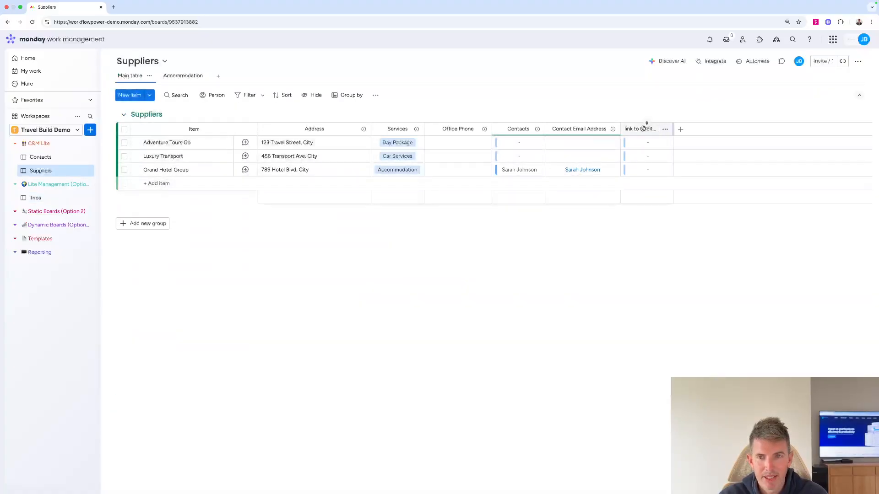
{"action": "left_click", "coordinate": [643, 128]}
{"action": "type", "text": "Trips 1"}
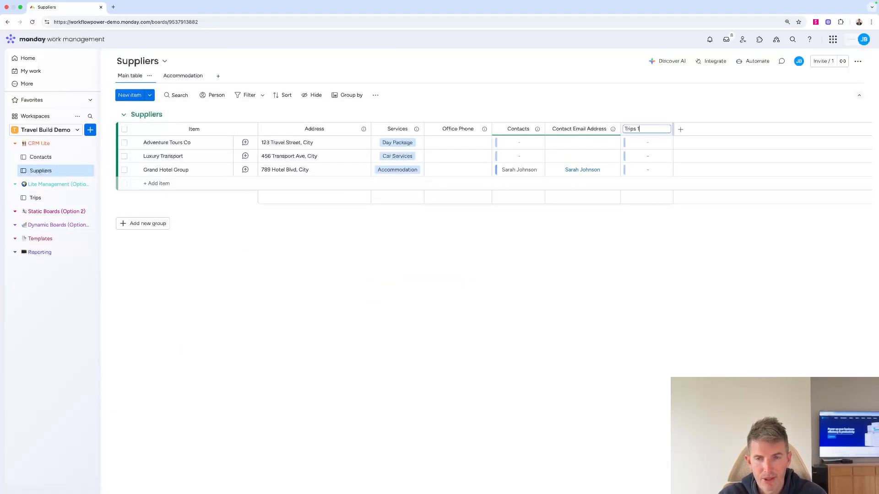
{"action": "key", "text": "Return"}
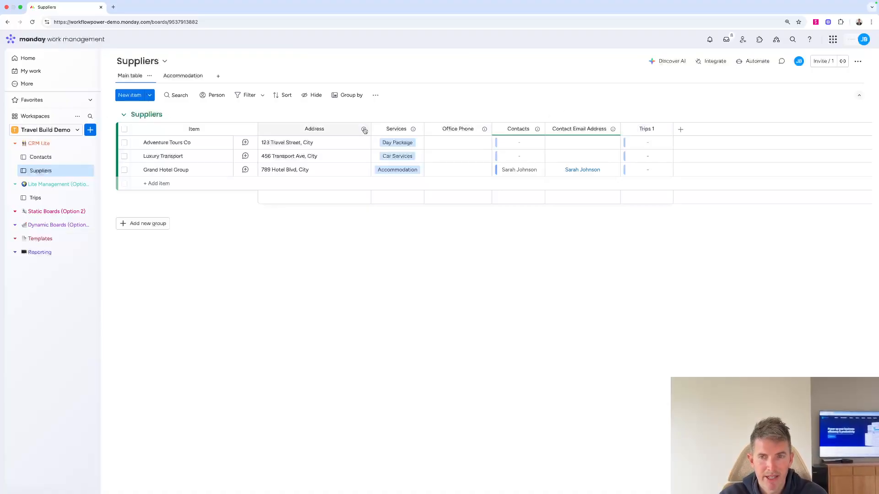
In the African Trip's subitems on the Trips board, move Supplier Availability to just after Due Date and widen the Due Date column
{"action": "left_click", "coordinate": [45, 202]}
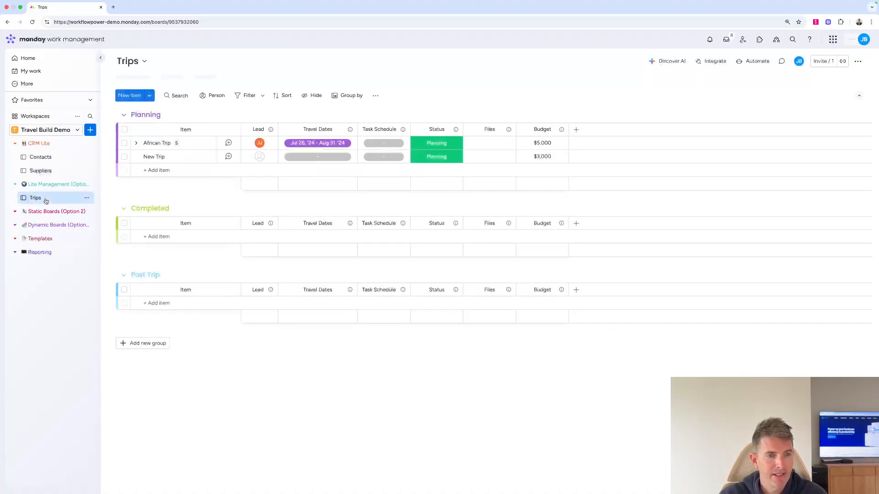
{"action": "left_click", "coordinate": [137, 143]}
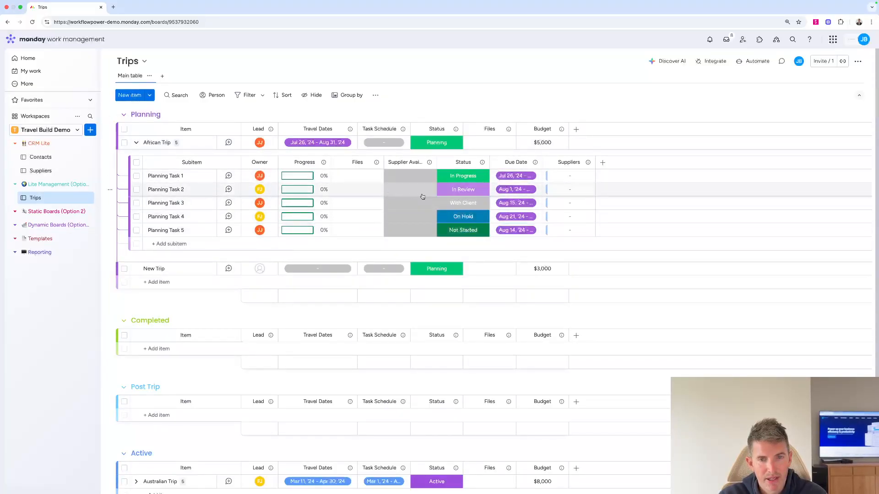
{"action": "left_click_drag", "start_coordinate": [412, 162], "coordinate": [564, 163]}
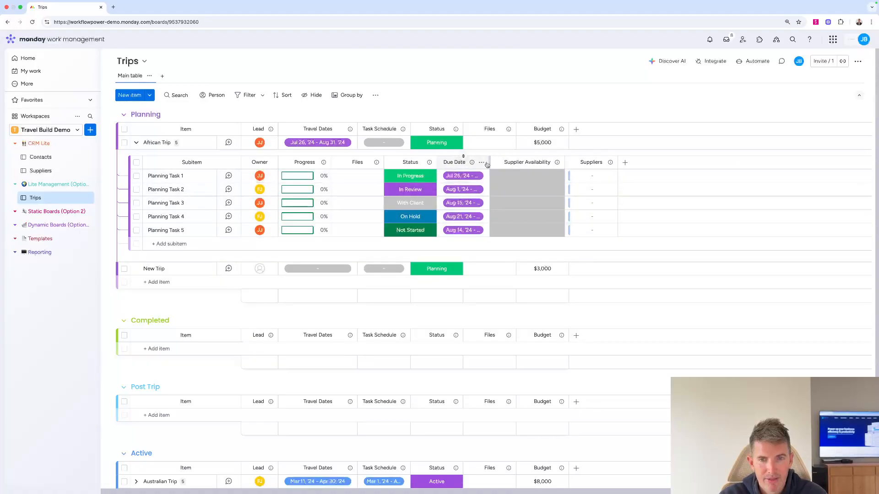
{"action": "left_click_drag", "start_coordinate": [489, 162], "coordinate": [509, 161]}
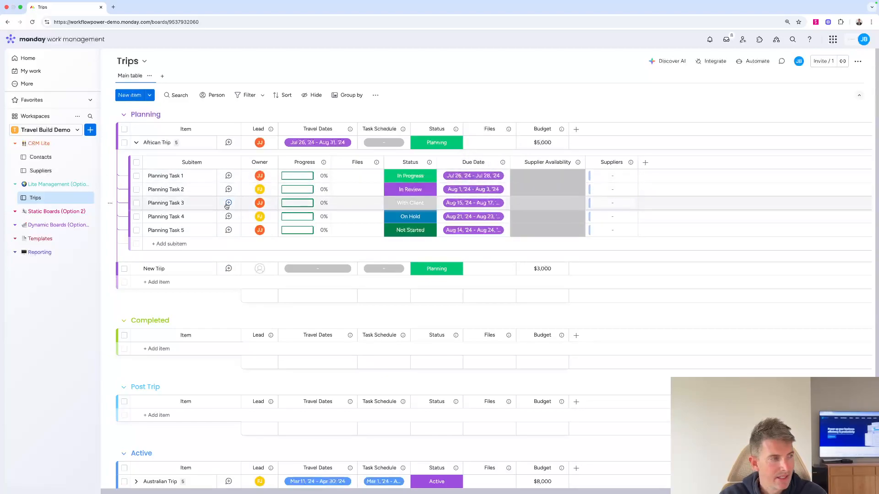
Link Planning Task 1 to the supplier Grand Hotel Group and widen the Suppliers column to fit its name
{"action": "left_click", "coordinate": [566, 177]}
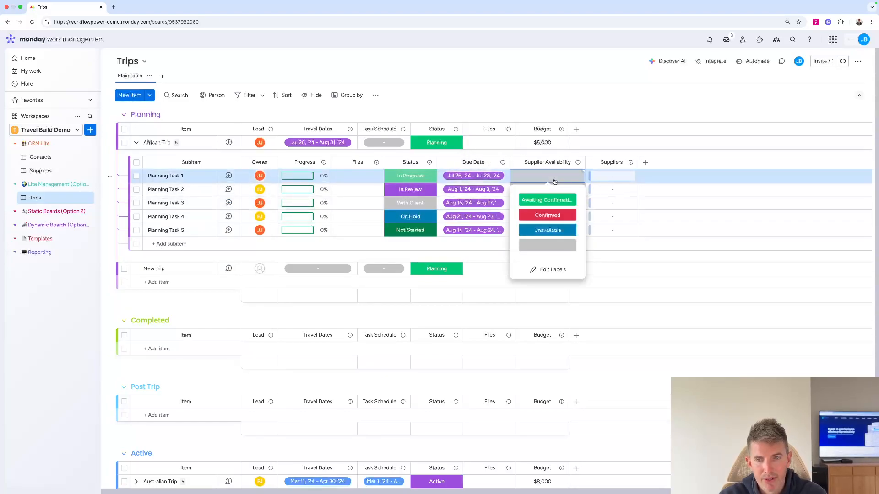
{"action": "left_click", "coordinate": [595, 176]}
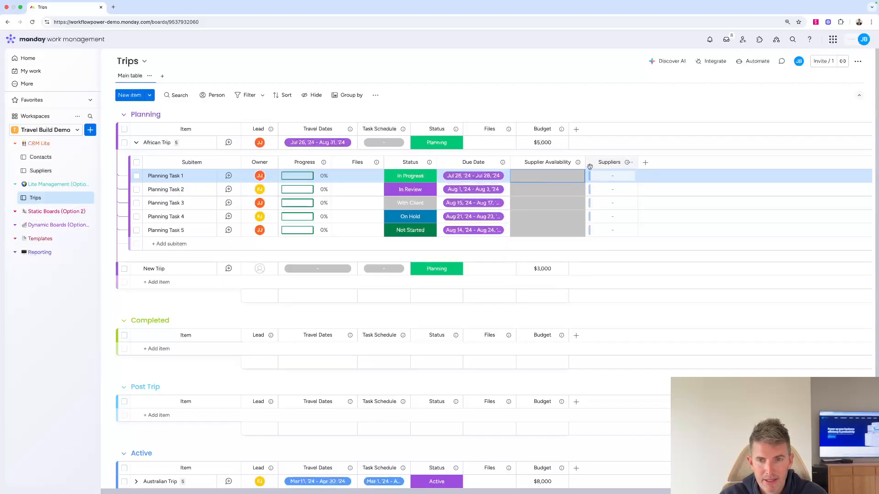
{"action": "left_click", "coordinate": [591, 177]}
{"action": "left_click", "coordinate": [551, 305]}
{"action": "left_click_drag", "start_coordinate": [638, 162], "coordinate": [664, 161]}
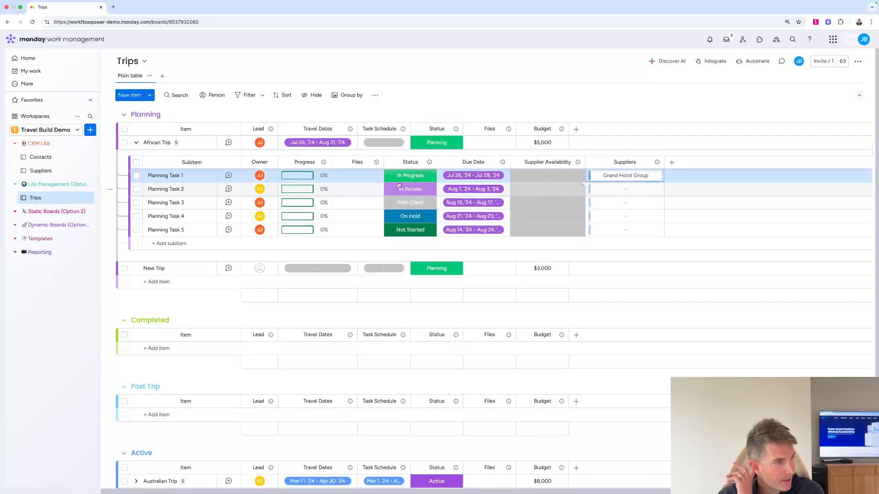
Add a mirror column based on the subitems' Suppliers column and set it to show the suppliers' Contacts
{"action": "left_click", "coordinate": [656, 163]}
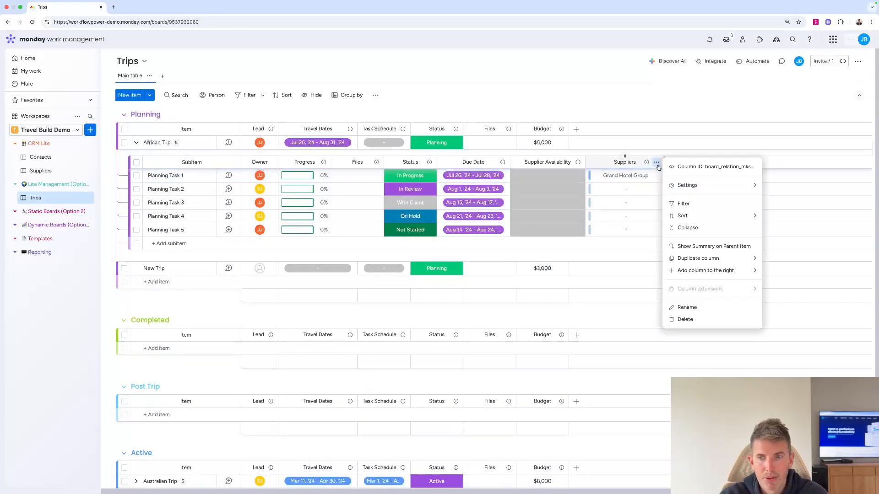
{"action": "mouse_move", "coordinate": [687, 185]}
{"action": "left_click", "coordinate": [609, 190]}
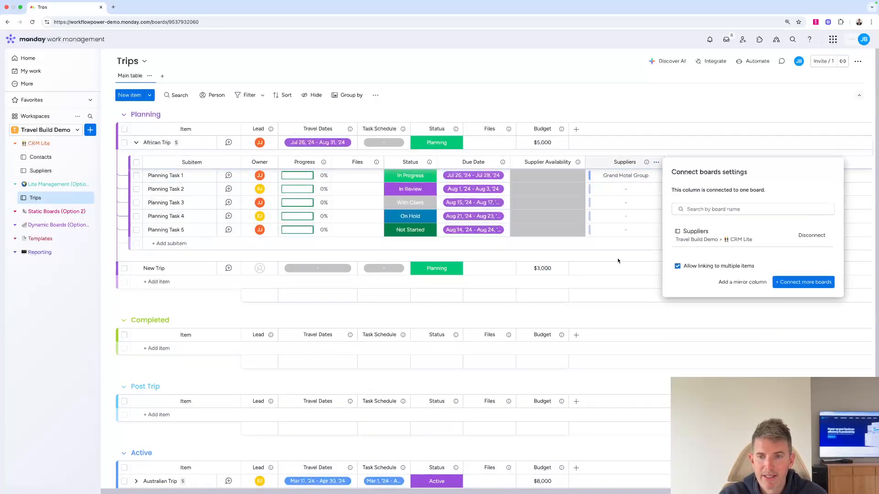
{"action": "left_click", "coordinate": [733, 282]}
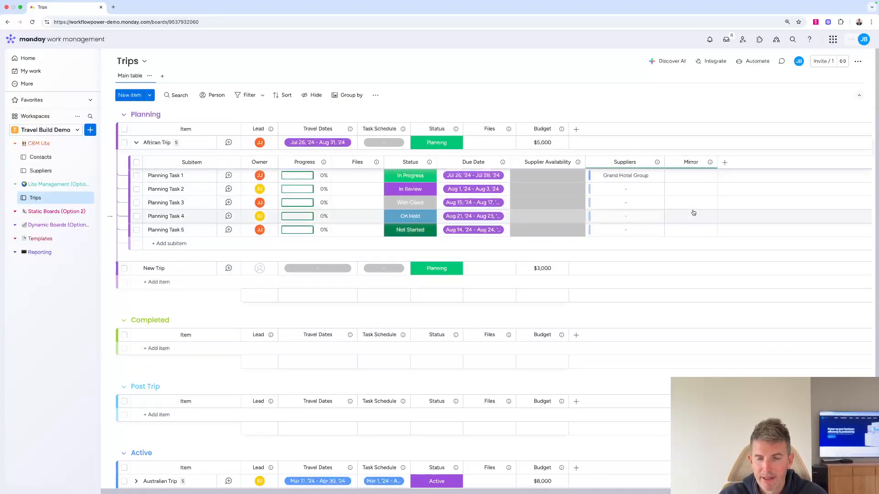
{"action": "left_click", "coordinate": [709, 162]}
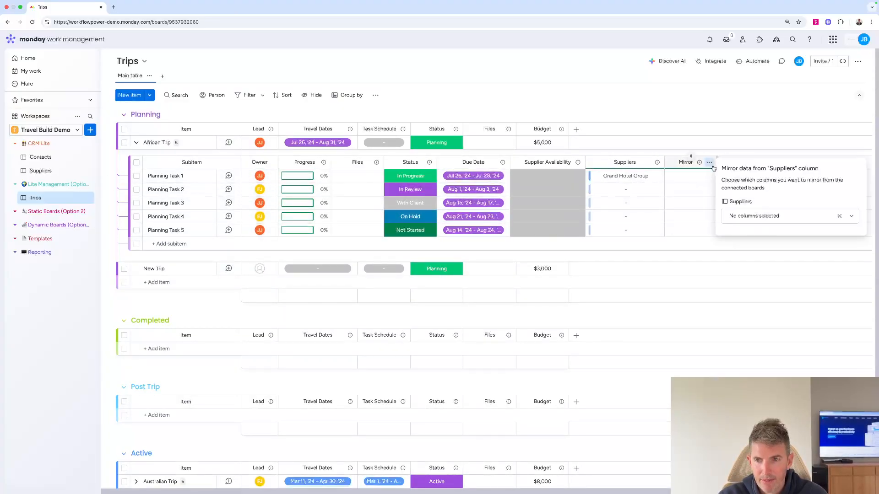
{"action": "left_click", "coordinate": [756, 219]}
{"action": "scroll", "coordinate": [755, 274], "scroll_direction": "down", "scroll_amount": 1}
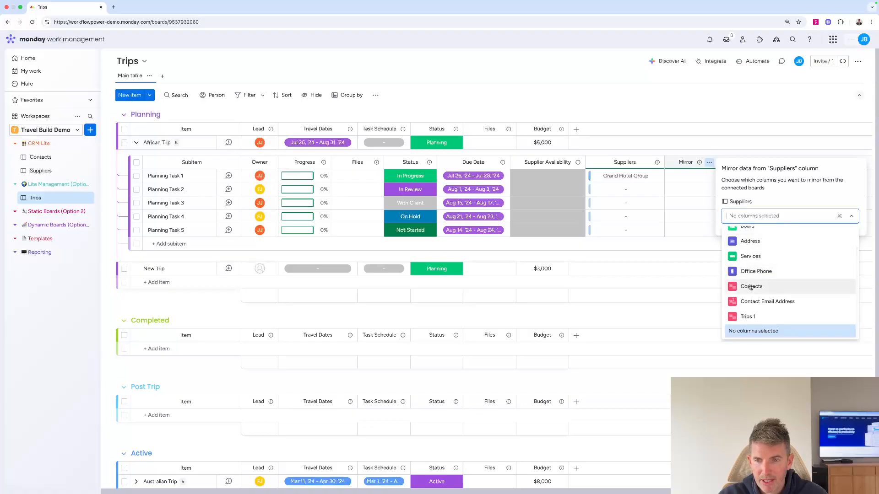
{"action": "left_click", "coordinate": [755, 285]}
Rename the mirror column showing the suppliers' contacts as Contact
{"action": "left_click", "coordinate": [681, 162]}
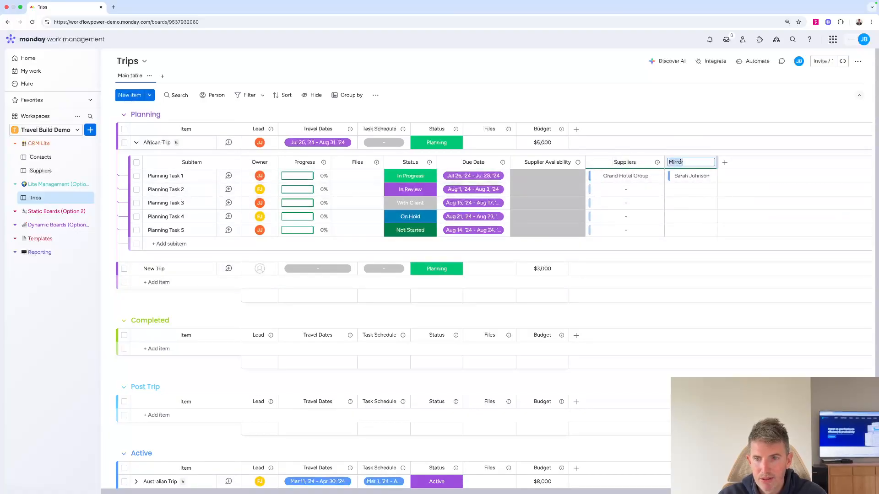
{"action": "type", "text": "Contact"}
{"action": "key", "text": "Return"}
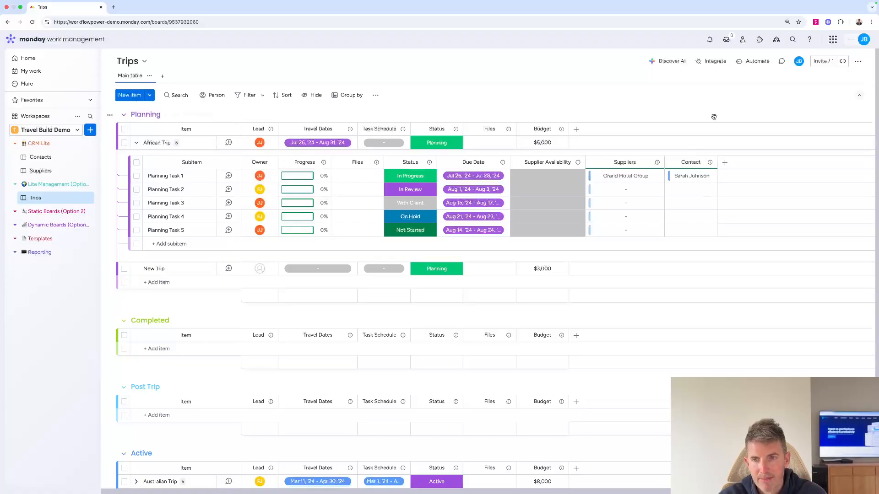
Add a second mirror column based on the subitems' Suppliers column
{"action": "left_click", "coordinate": [715, 162]}
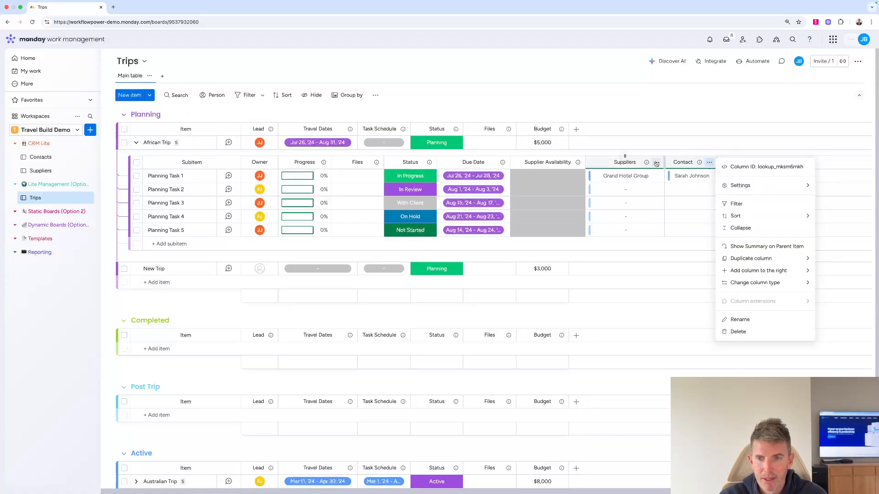
{"action": "left_click", "coordinate": [656, 162]}
{"action": "mouse_move", "coordinate": [761, 187]}
{"action": "left_click", "coordinate": [611, 189]}
{"action": "left_click", "coordinate": [728, 281]}
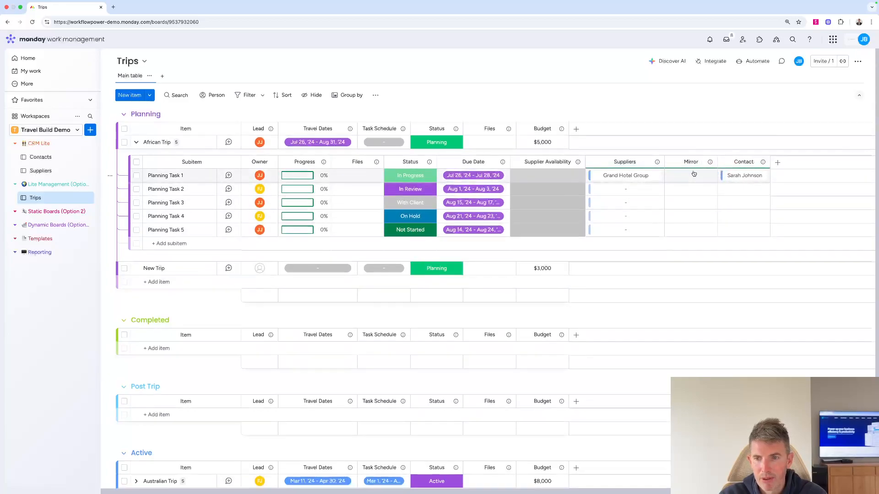
{"action": "scroll", "coordinate": [692, 177], "scroll_direction": "down", "scroll_amount": 1}
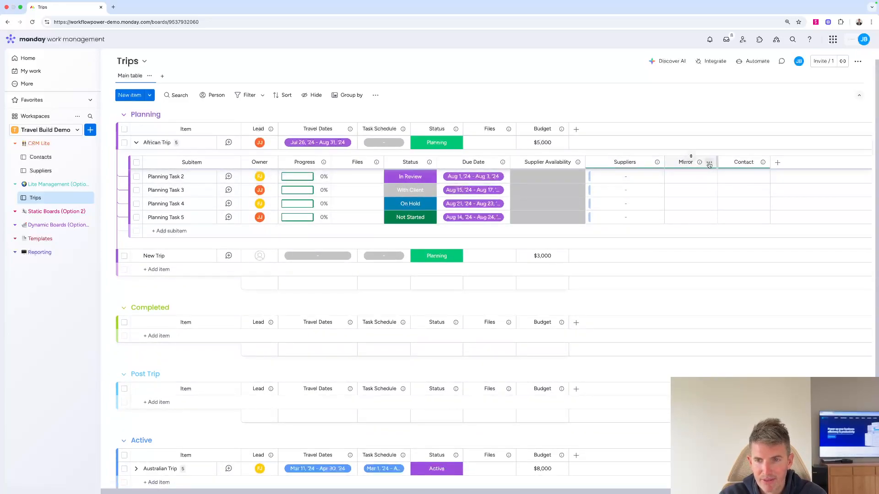
Try to choose which Suppliers board column the new mirror column displays
{"action": "left_click", "coordinate": [709, 165]}
{"action": "left_click", "coordinate": [755, 216]}
{"action": "left_click", "coordinate": [753, 265]}
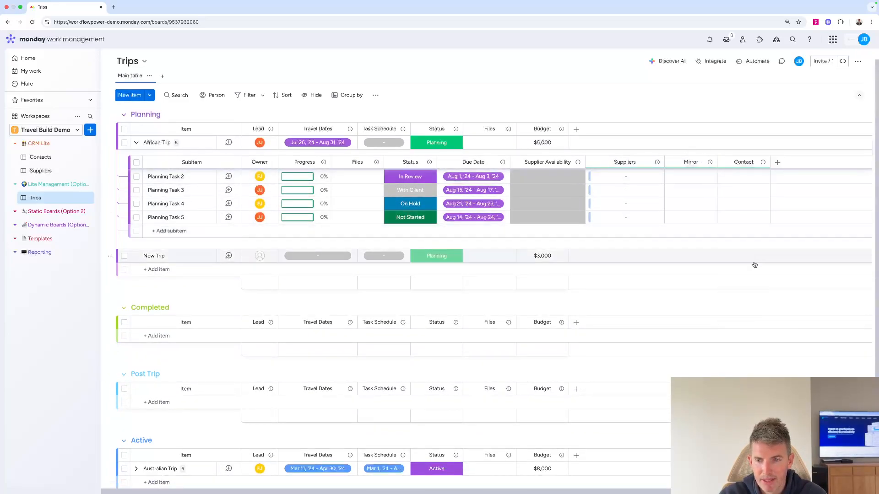
{"action": "left_click", "coordinate": [709, 162]}
{"action": "mouse_move", "coordinate": [737, 186]}
{"action": "left_click", "coordinate": [696, 187]}
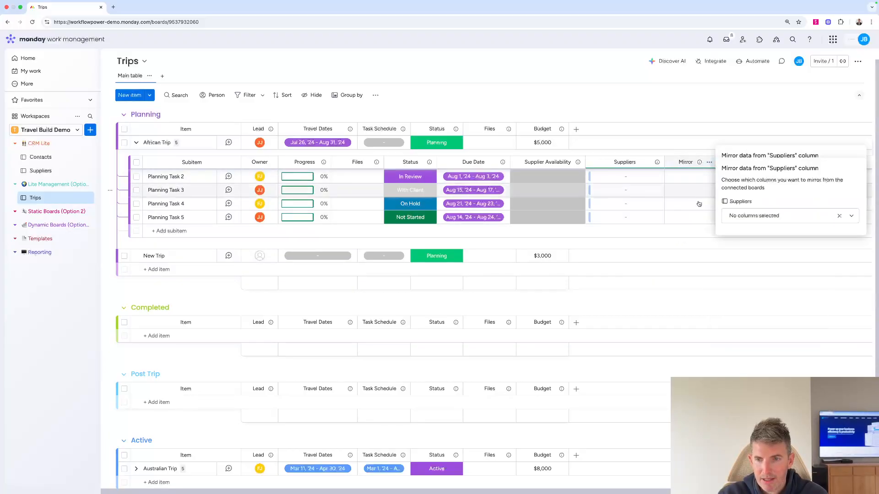
{"action": "left_click", "coordinate": [751, 220]}
{"action": "left_click", "coordinate": [759, 265]}
{"action": "scroll", "coordinate": [732, 238], "scroll_direction": "down", "scroll_amount": 1}
{"action": "scroll", "coordinate": [705, 216], "scroll_direction": "up", "scroll_amount": 1}
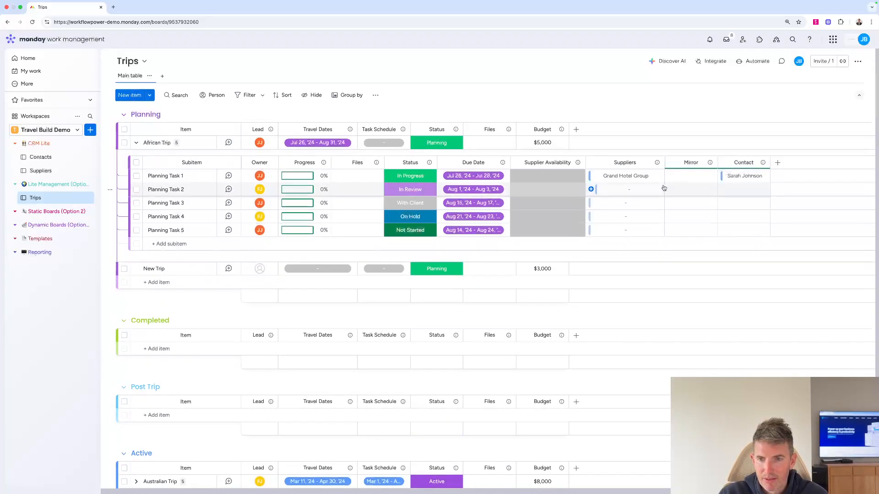
Set the new subitem mirror column to show the suppliers' Contact Email Address and rename it Email
{"action": "left_click", "coordinate": [709, 162]}
{"action": "mouse_move", "coordinate": [780, 187]}
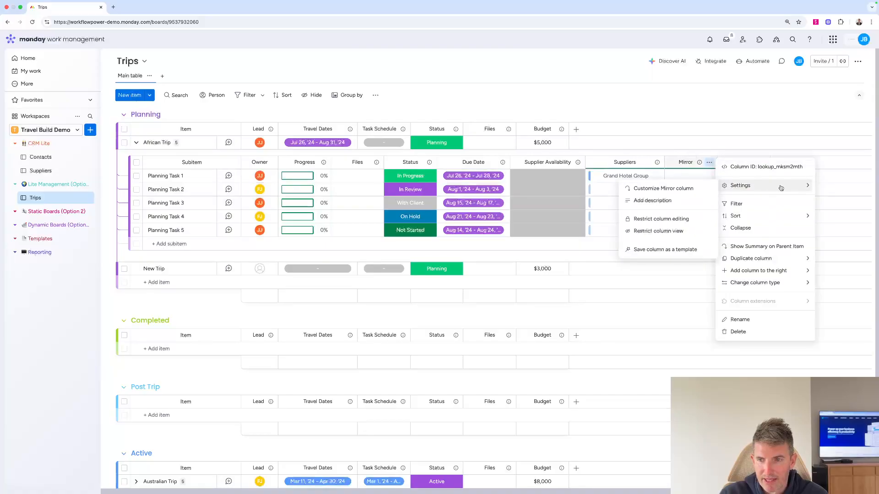
{"action": "left_click", "coordinate": [689, 188]}
{"action": "left_click", "coordinate": [762, 216]}
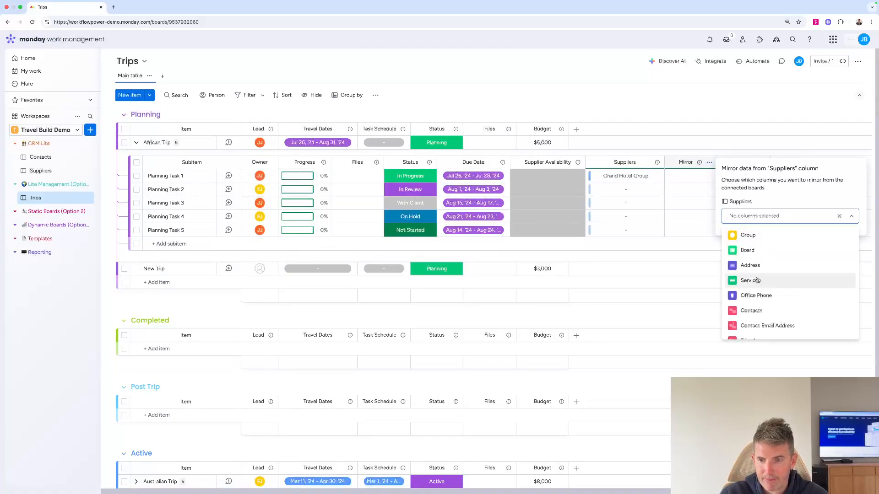
{"action": "left_click", "coordinate": [755, 295]}
{"action": "left_click", "coordinate": [746, 219]}
{"action": "scroll", "coordinate": [761, 275], "scroll_direction": "down", "scroll_amount": 1}
{"action": "left_click", "coordinate": [765, 304]}
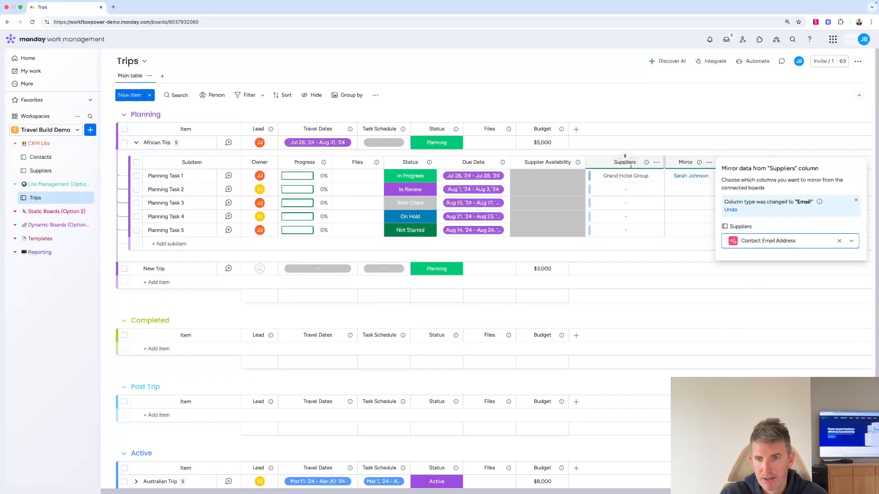
{"action": "left_click", "coordinate": [681, 162]}
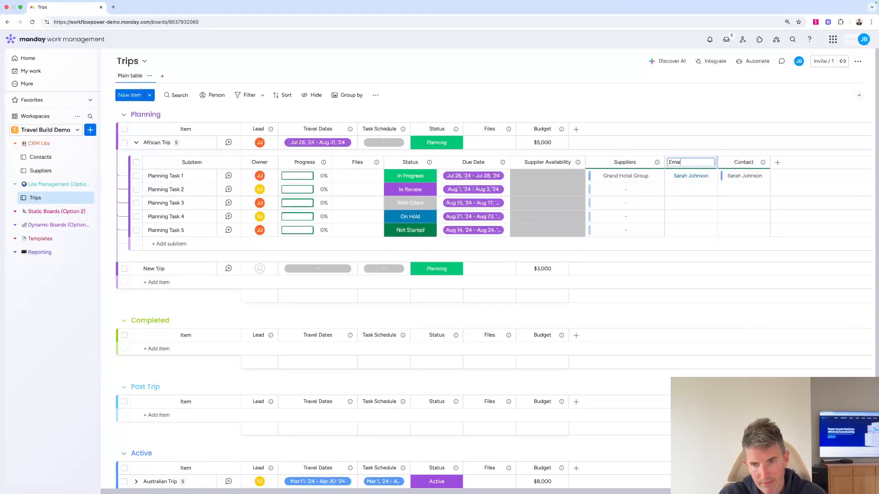
{"action": "key", "text": "Return"}
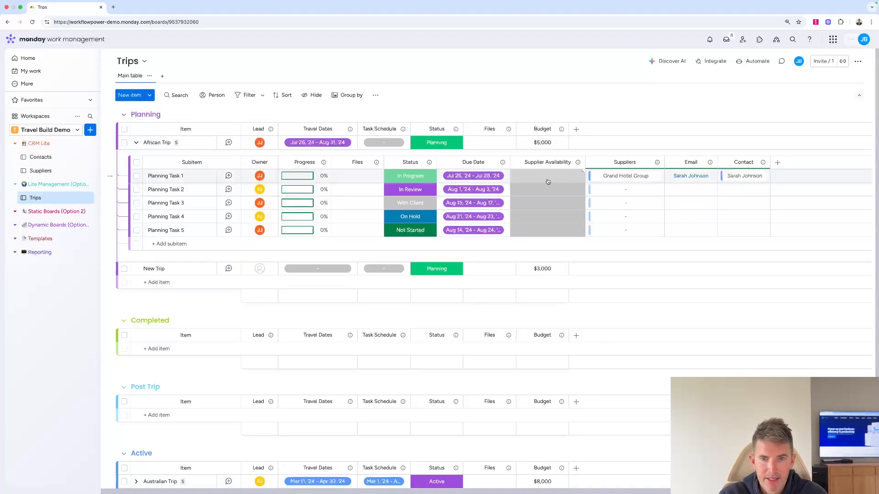
Set the Supplier Availability of Planning Task 1 to Awaiting Confirmation
{"action": "left_click", "coordinate": [548, 178]}
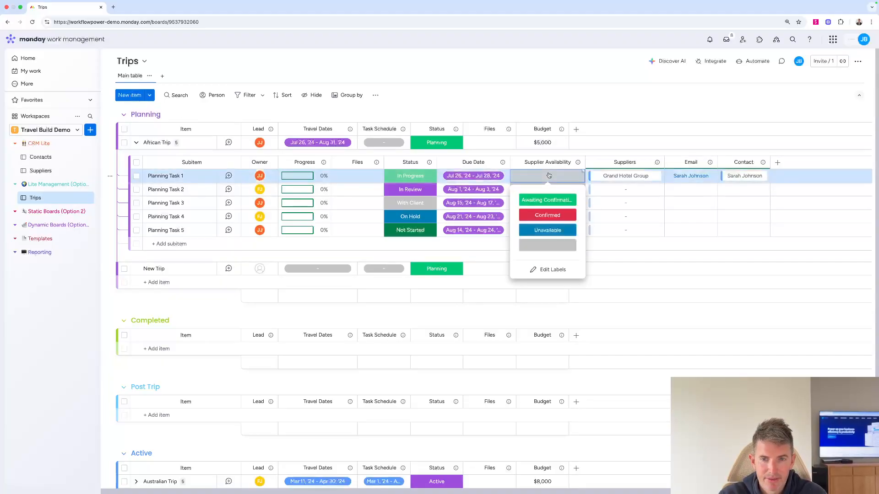
{"action": "left_click", "coordinate": [543, 202]}
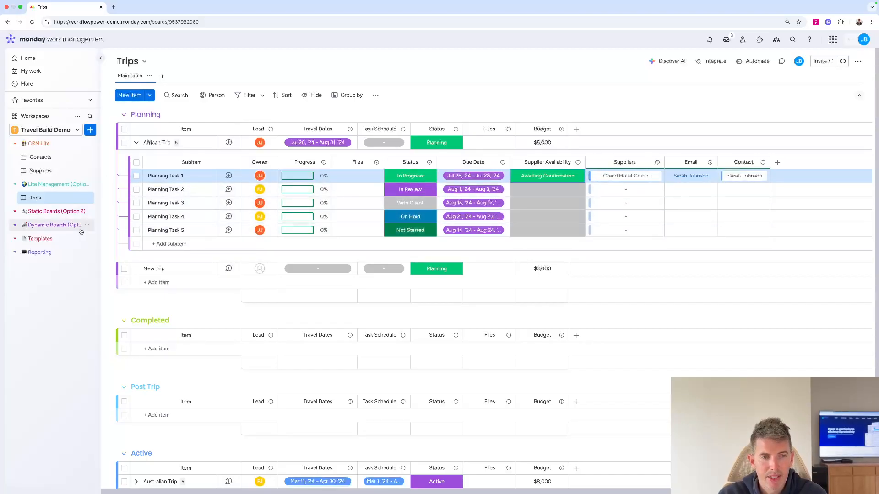
Check the Suppliers board for the planning task linked to Grand Hotel Group, and return to the African Trip's subitems
{"action": "left_click", "coordinate": [53, 175]}
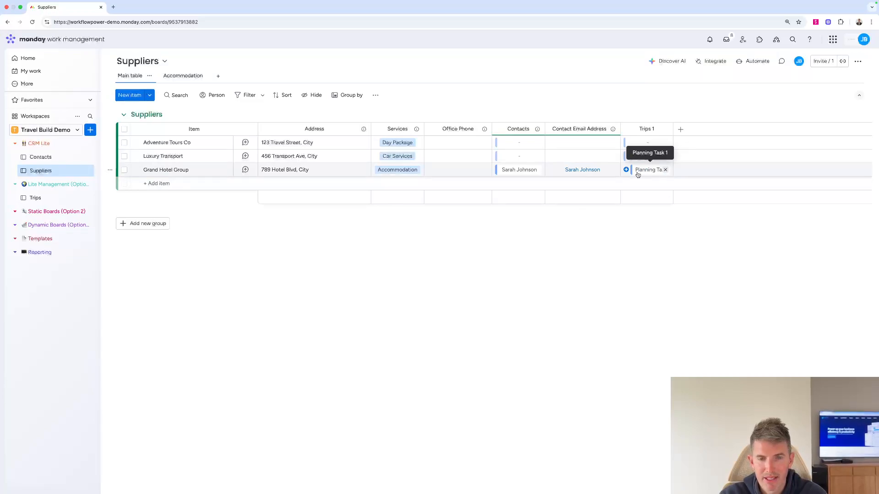
{"action": "left_click", "coordinate": [41, 197]}
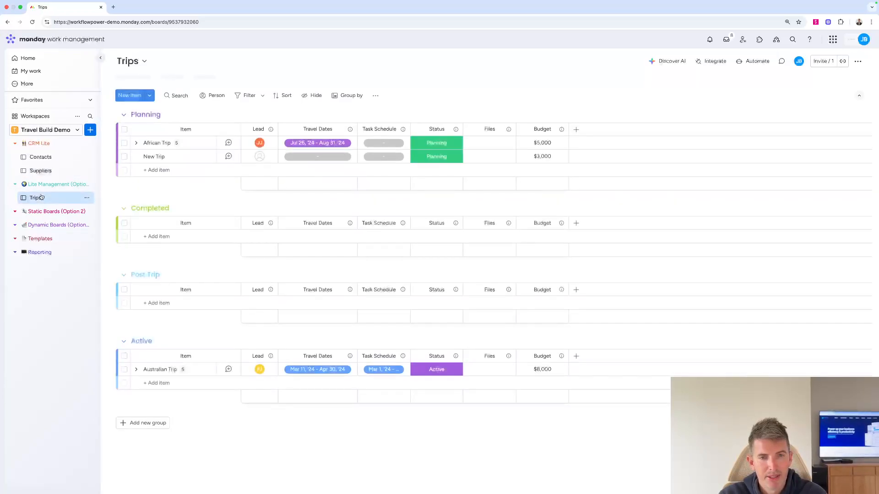
{"action": "left_click", "coordinate": [136, 143]}
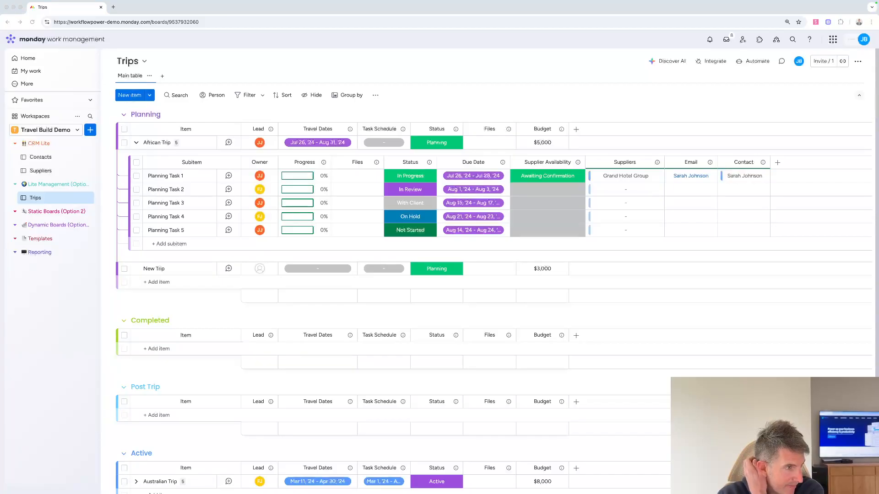
Add a Calendar view to the Trips board and review its date column, color, label, additional and group settings
{"action": "left_click", "coordinate": [162, 76]}
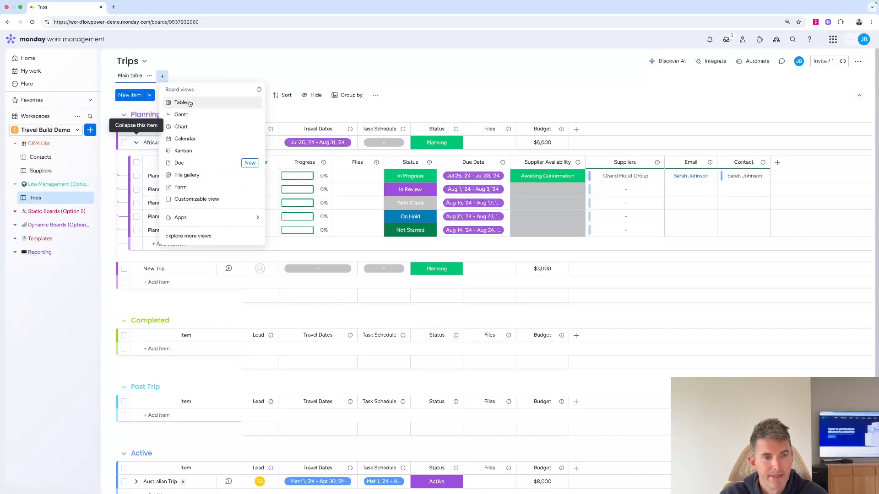
{"action": "left_click", "coordinate": [187, 138]}
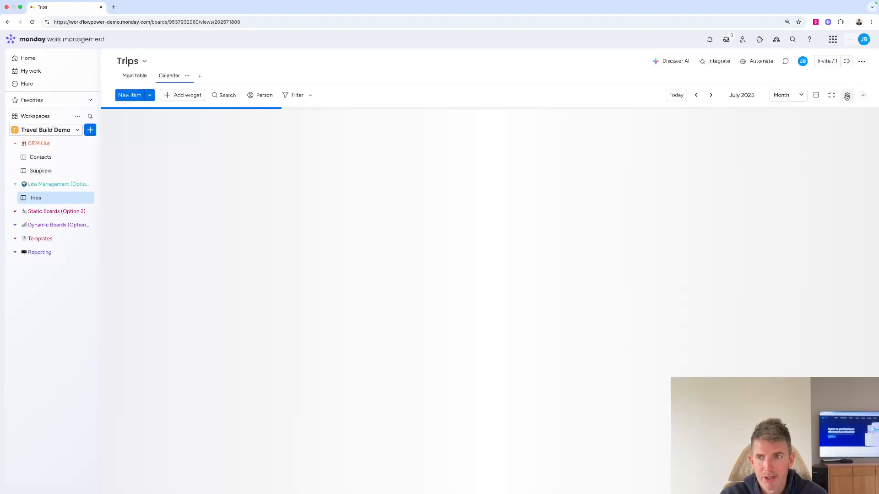
{"action": "left_click", "coordinate": [847, 95]}
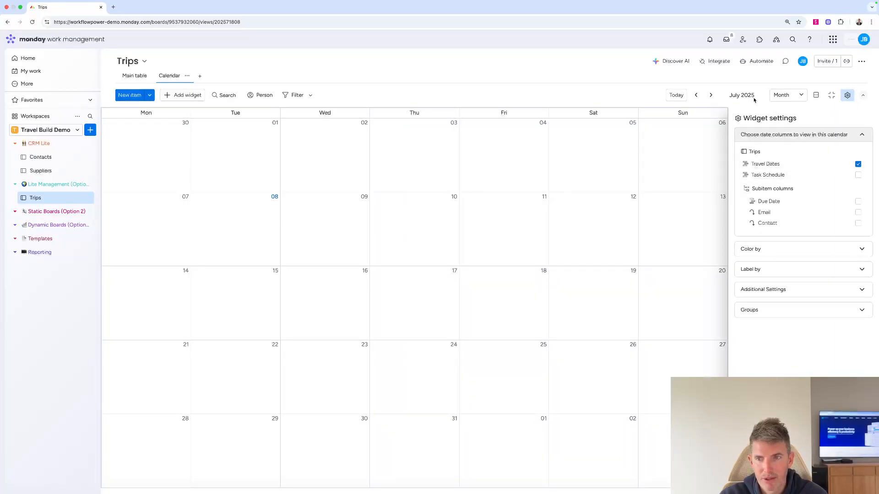
{"action": "left_click", "coordinate": [852, 249]}
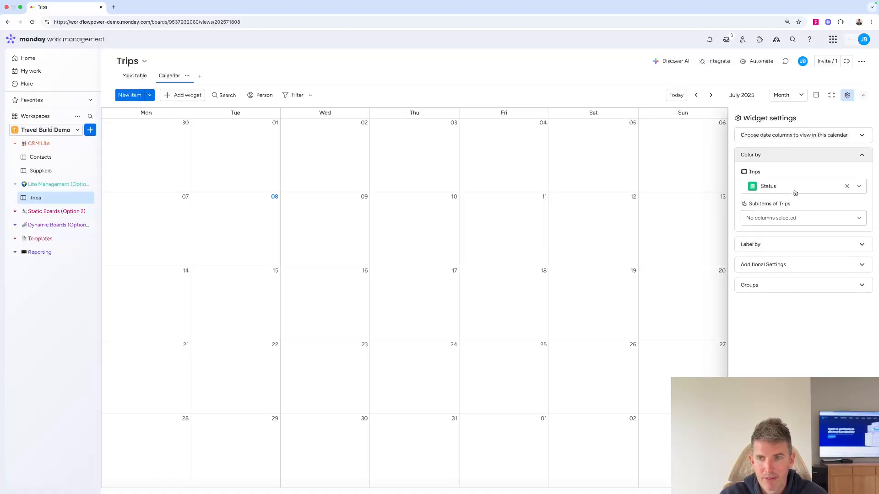
{"action": "left_click", "coordinate": [807, 249]}
{"action": "left_click", "coordinate": [799, 239]}
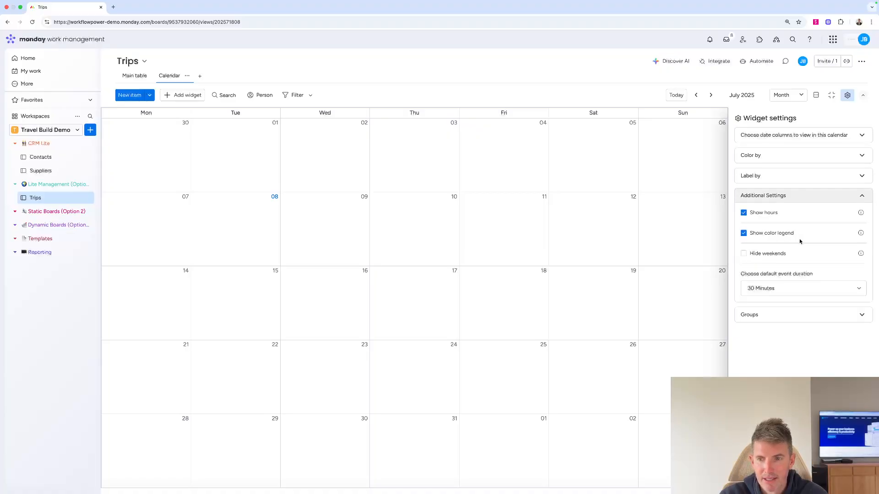
{"action": "left_click", "coordinate": [796, 315]}
Look through the neighbouring calendar months for trips and check the African Trip's travel dates in the main table
{"action": "left_click", "coordinate": [712, 95]}
{"action": "left_click", "coordinate": [697, 95]}
{"action": "left_click", "coordinate": [697, 95]}
{"action": "left_click", "coordinate": [697, 95]}
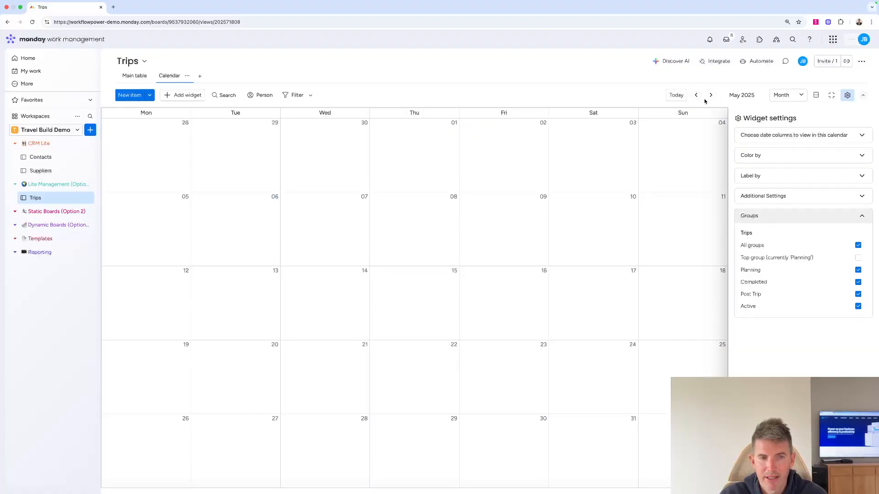
{"action": "left_click", "coordinate": [134, 76]}
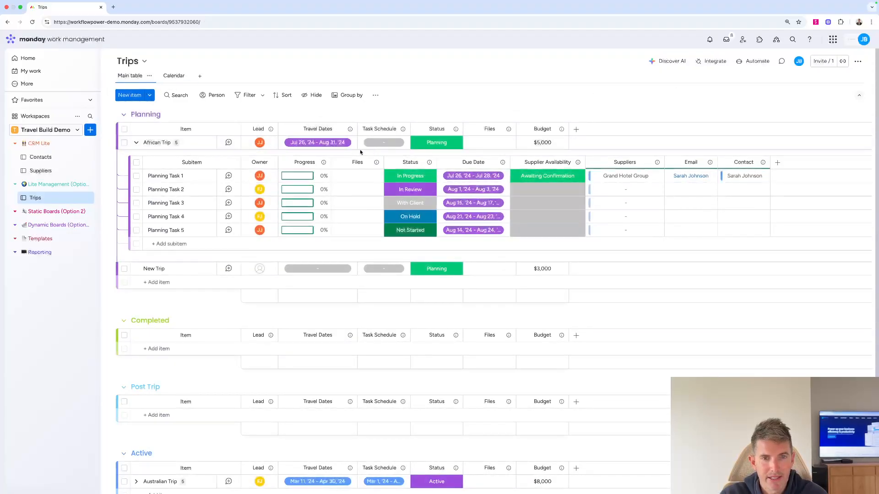
{"action": "left_click", "coordinate": [317, 142]}
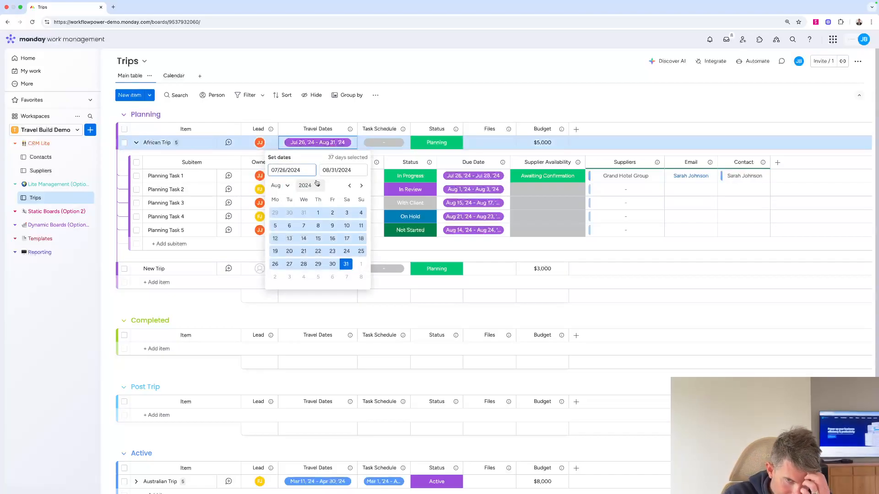
Go back to August 2024 in the Calendar view and close the widget settings to view the African Trip
{"action": "left_click", "coordinate": [174, 76]}
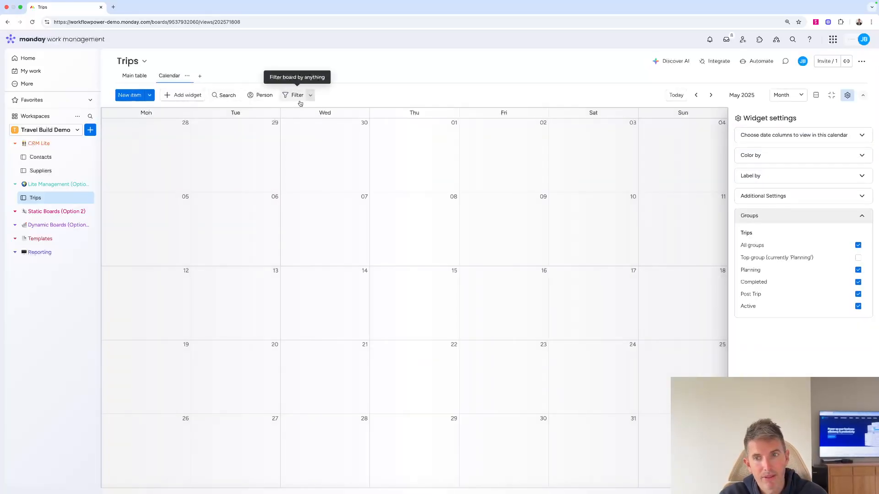
{"action": "left_click", "coordinate": [695, 96]}
{"action": "left_click", "coordinate": [694, 95]}
{"action": "left_click", "coordinate": [695, 95]}
{"action": "left_click", "coordinate": [695, 95]}
{"action": "left_click", "coordinate": [695, 96]}
{"action": "left_click", "coordinate": [695, 95]}
{"action": "left_click", "coordinate": [695, 95]}
{"action": "left_click", "coordinate": [695, 95]}
{"action": "left_click", "coordinate": [695, 95]}
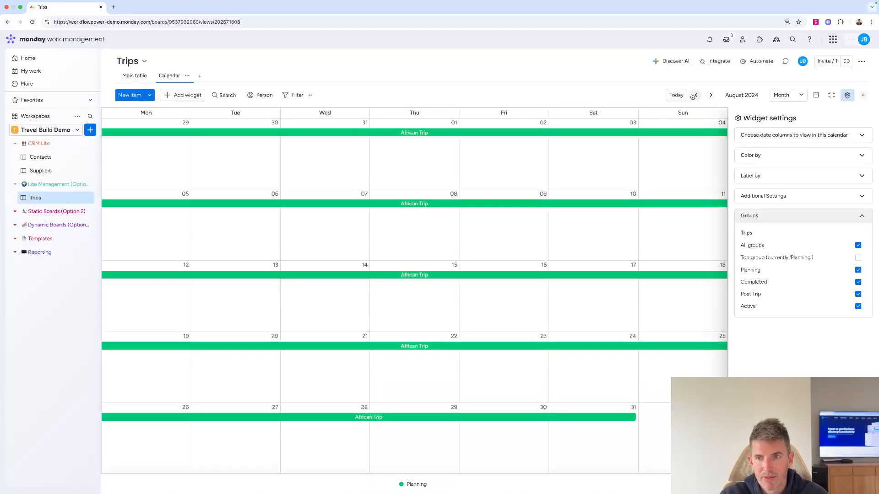
{"action": "left_click", "coordinate": [846, 96]}
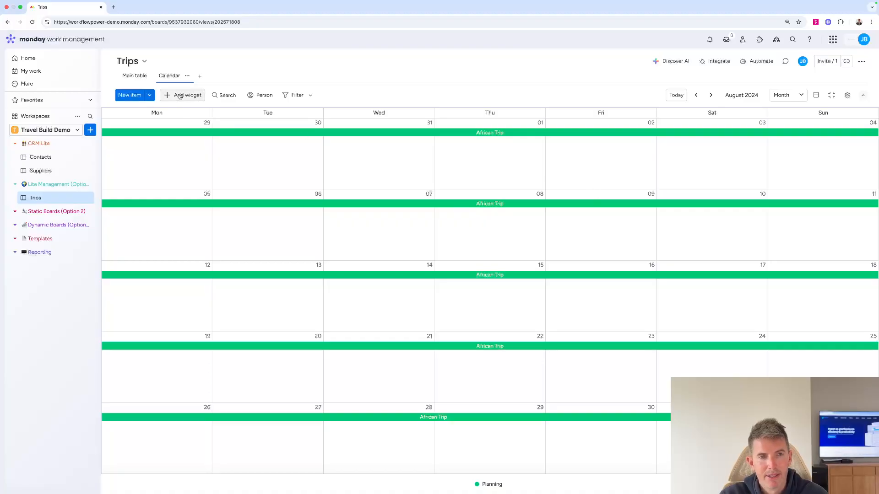
Find the Timeline view in the Views Center, add it to the Trips board and dock its widget
{"action": "left_click", "coordinate": [200, 77]}
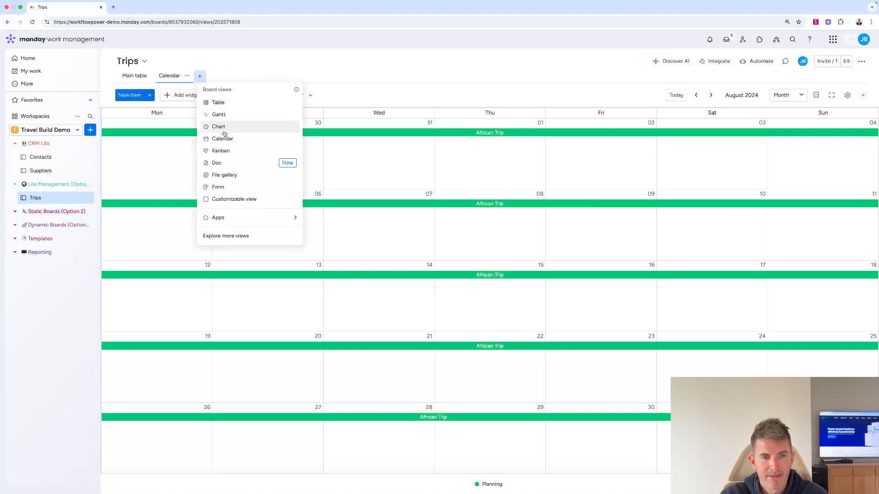
{"action": "left_click", "coordinate": [231, 236]}
{"action": "type", "text": "time"}
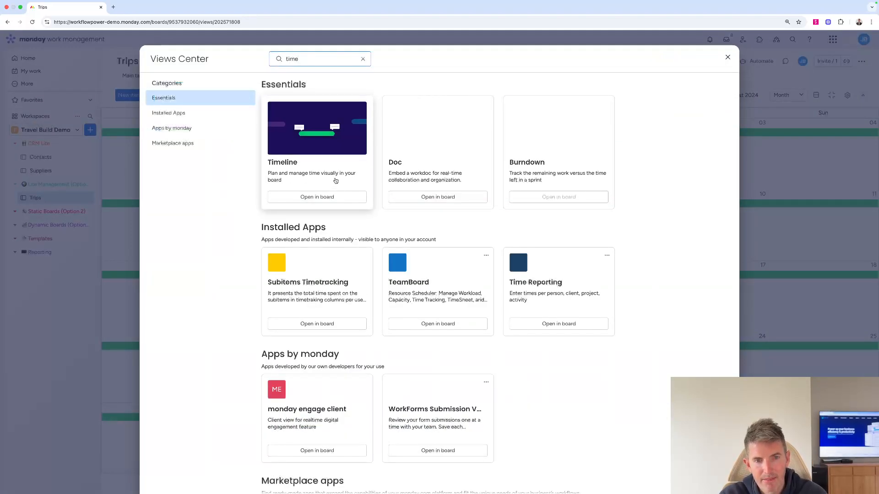
{"action": "left_click", "coordinate": [336, 180]}
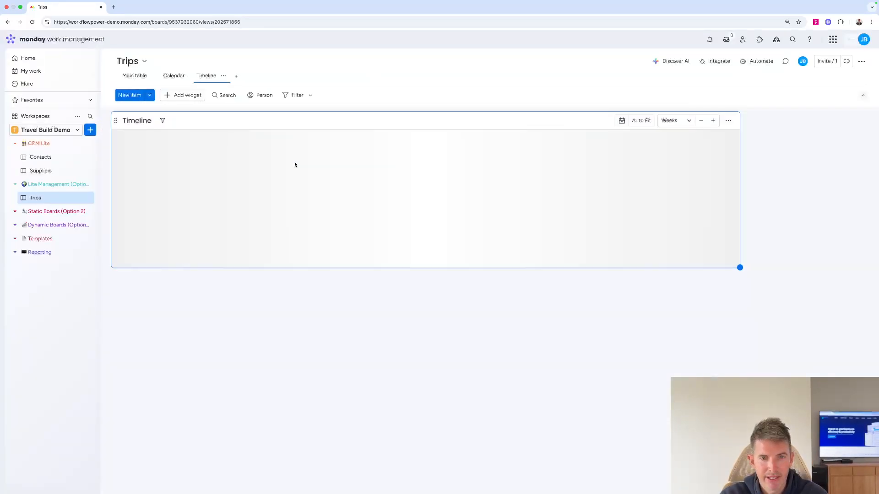
{"action": "left_click", "coordinate": [728, 122]}
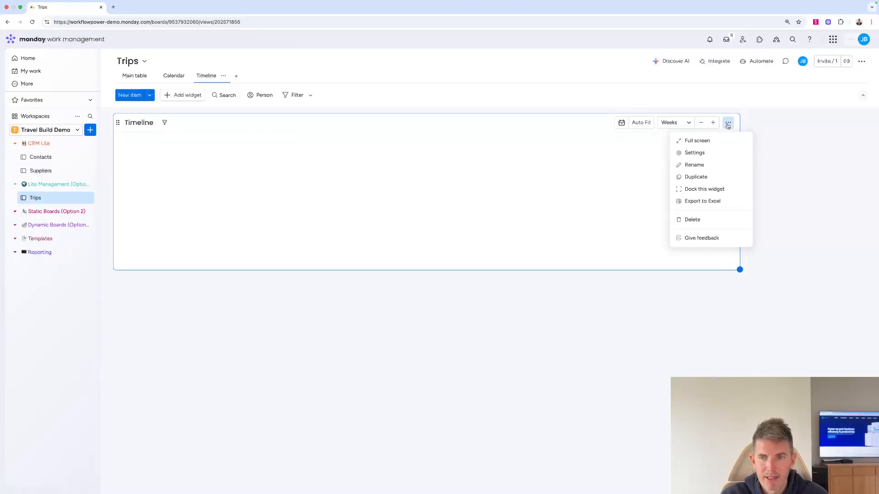
{"action": "left_click", "coordinate": [710, 191]}
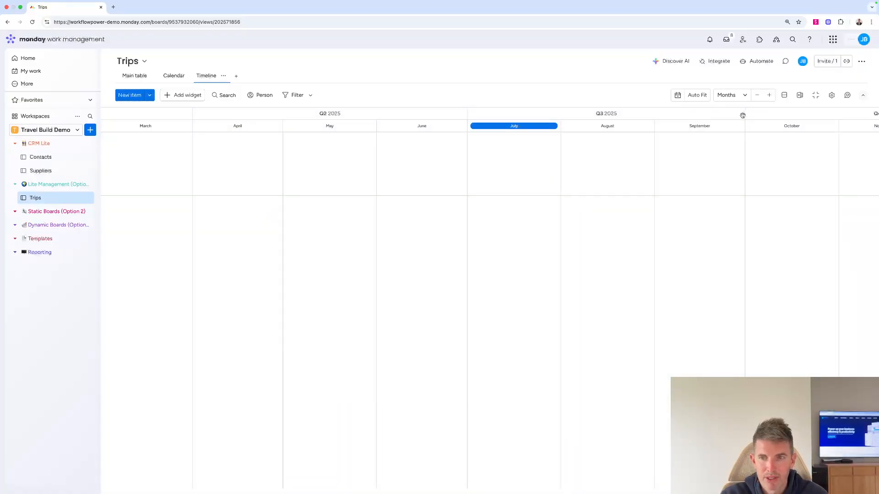
Group the timeline's trips by Group and auto-fit the timeline to the trip dates
{"action": "left_click", "coordinate": [831, 95]}
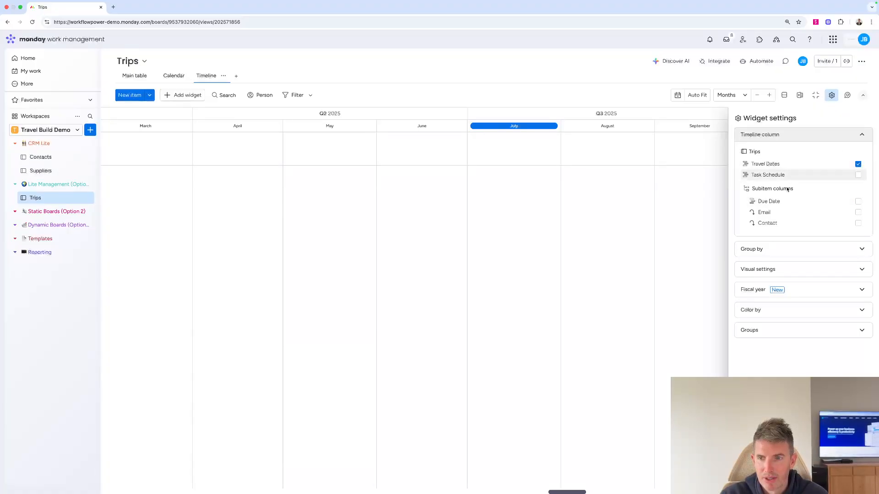
{"action": "left_click", "coordinate": [808, 249]}
{"action": "left_click", "coordinate": [769, 187]}
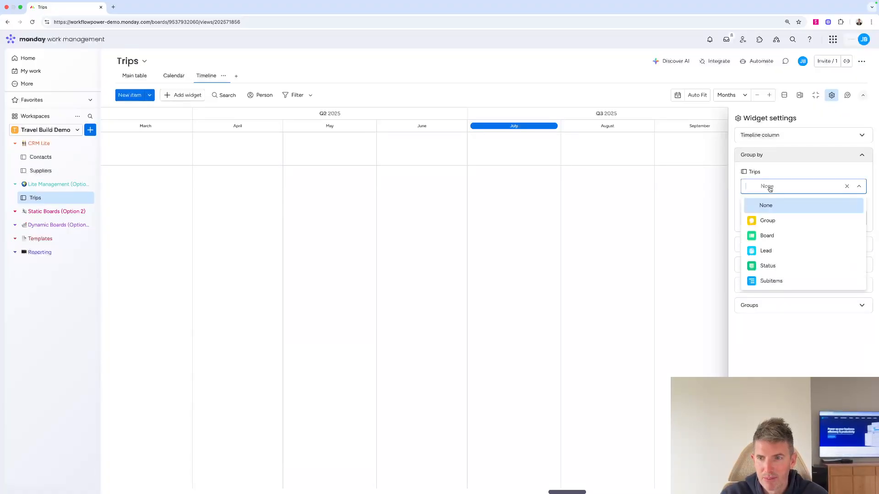
{"action": "left_click", "coordinate": [766, 221]}
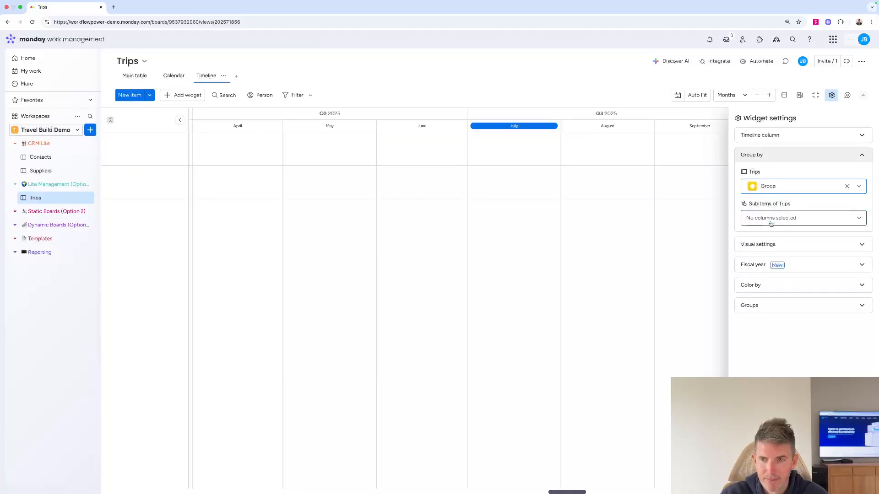
{"action": "left_click", "coordinate": [831, 95]}
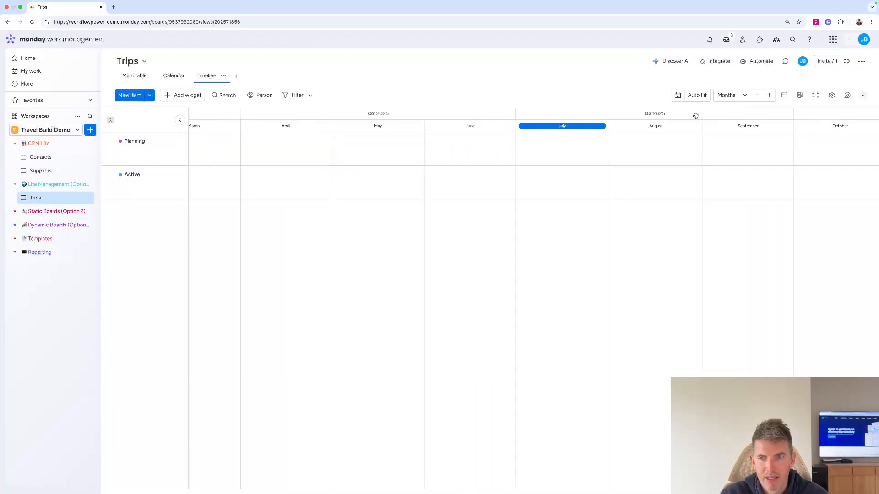
{"action": "left_click", "coordinate": [697, 95]}
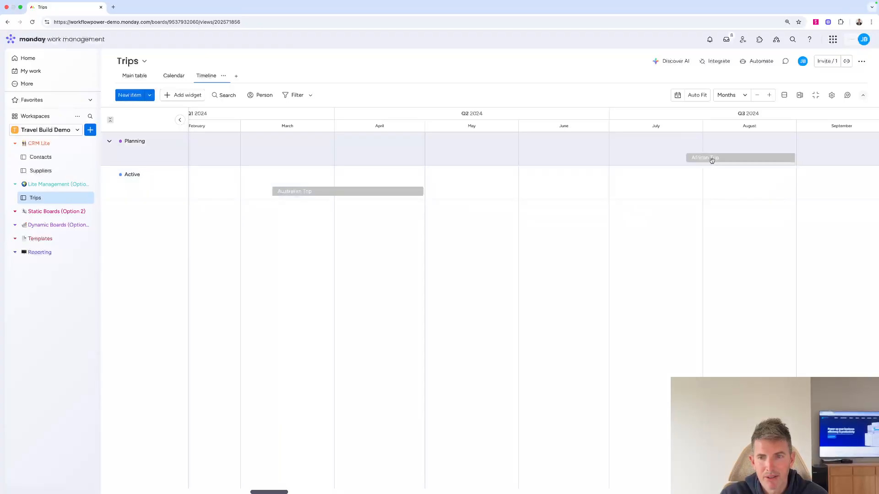
Return to the main table and move the Active group directly below the Planning group
{"action": "left_click", "coordinate": [132, 78]}
{"action": "left_click", "coordinate": [318, 142]}
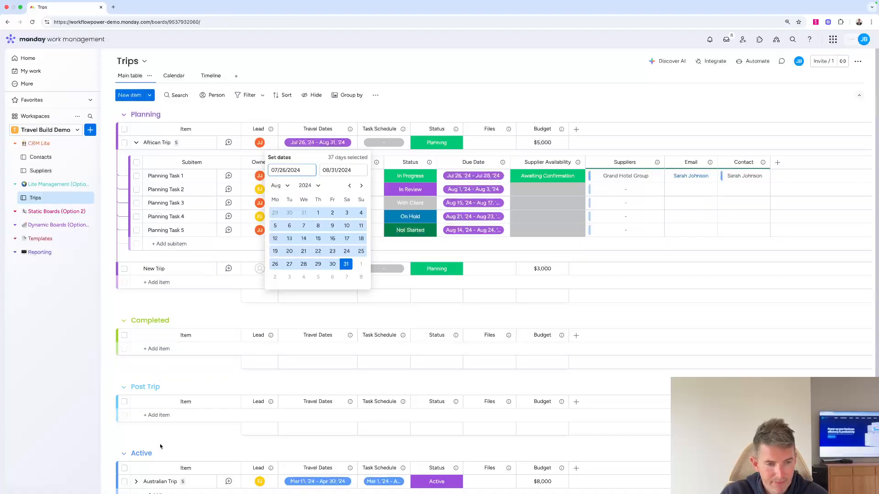
{"action": "left_click_drag", "start_coordinate": [150, 451], "coordinate": [150, 153]}
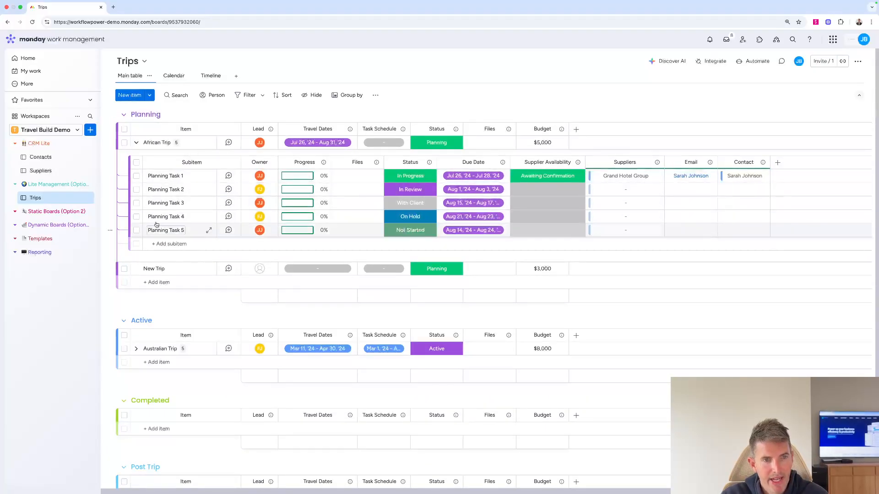
{"action": "left_click", "coordinate": [136, 142]}
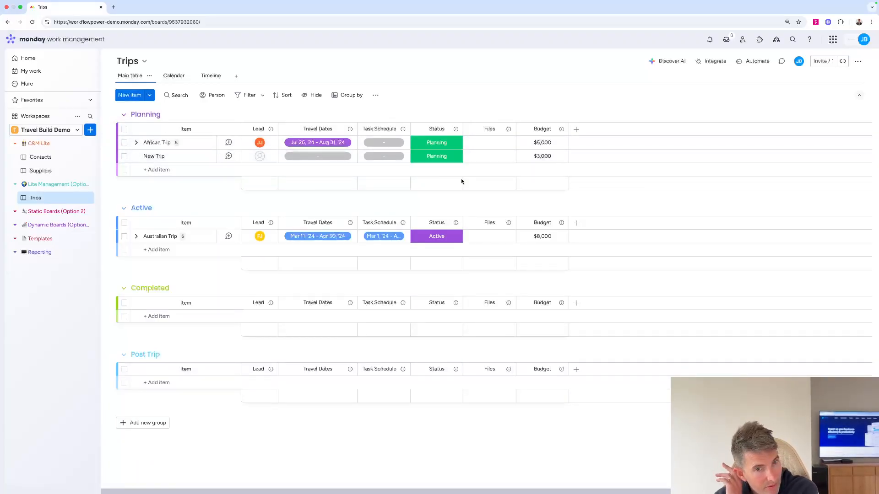
{"action": "left_click", "coordinate": [136, 142]}
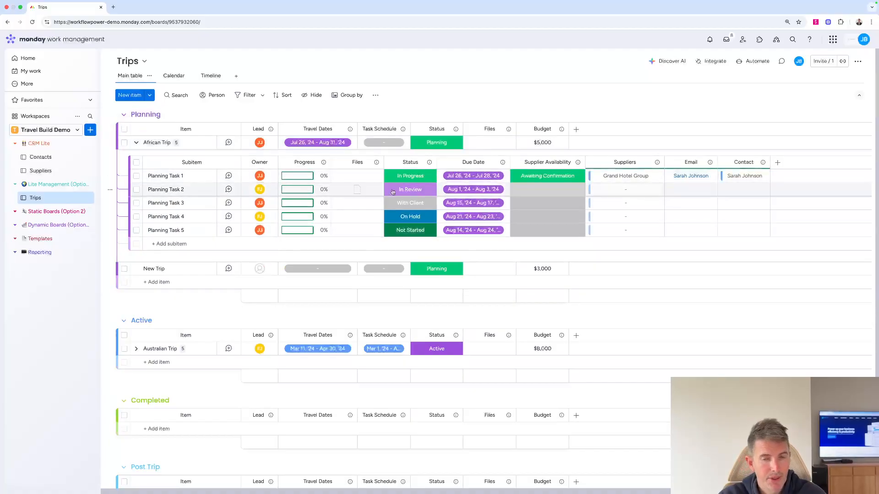
Move the subitems' Progress column between Supplier Availability and Suppliers and base it solely on the Status column
{"action": "left_click_drag", "start_coordinate": [299, 165], "coordinate": [588, 166]}
{"action": "left_click", "coordinate": [577, 162]}
{"action": "mouse_move", "coordinate": [650, 185]}
{"action": "left_click", "coordinate": [680, 187]}
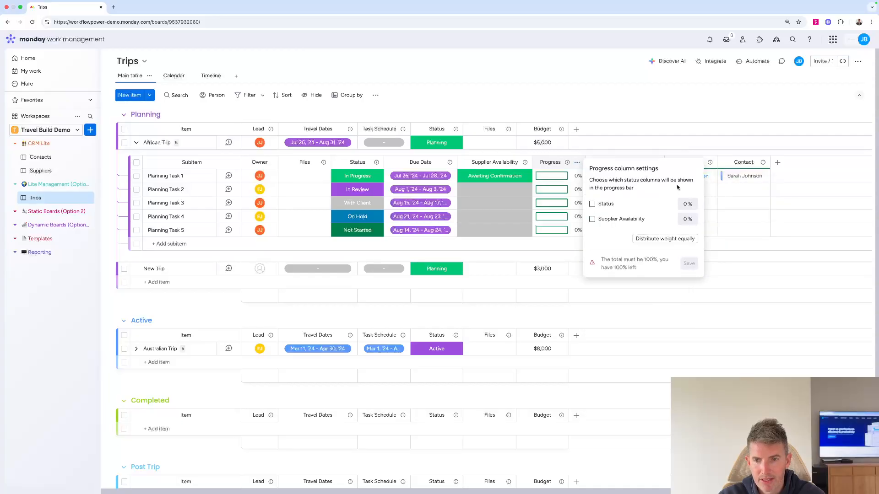
{"action": "left_click", "coordinate": [593, 204]}
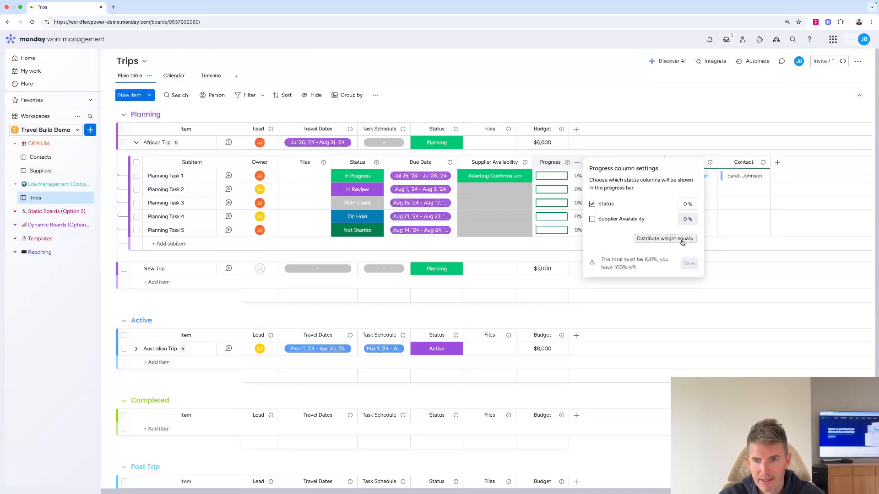
{"action": "left_click", "coordinate": [688, 261]}
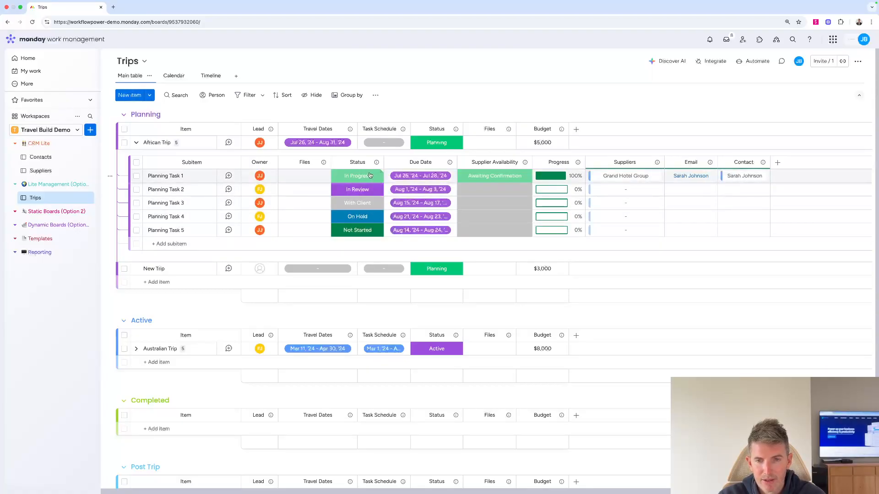
Show the subitem Progress summary on the parent trips in a widened column named Travel Progress
{"action": "left_click", "coordinate": [577, 162]}
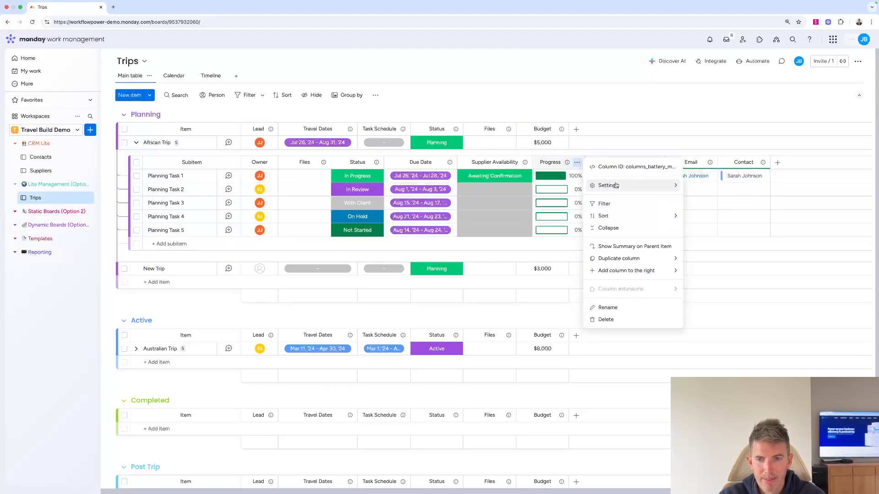
{"action": "left_click", "coordinate": [635, 247]}
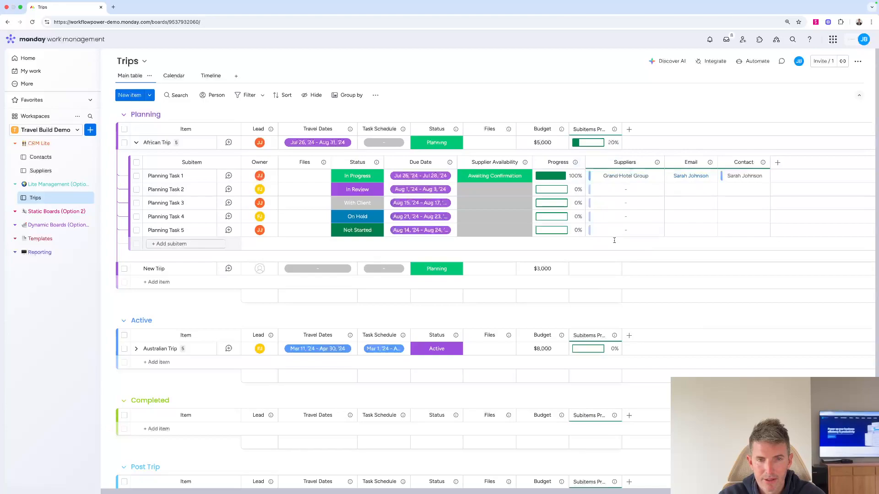
{"action": "left_click", "coordinate": [581, 129]}
{"action": "type", "text": "T"}
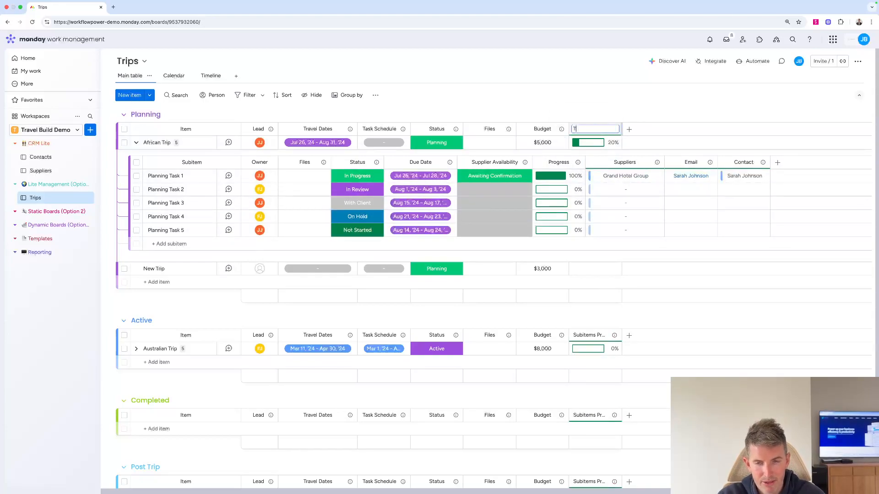
{"action": "type", "text": "ravel Progress"}
{"action": "key", "text": "Return"}
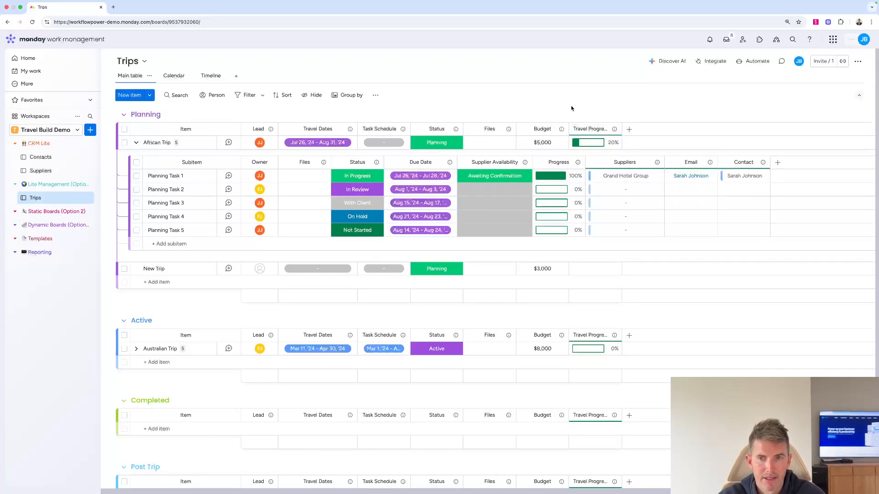
{"action": "left_click", "coordinate": [135, 144]}
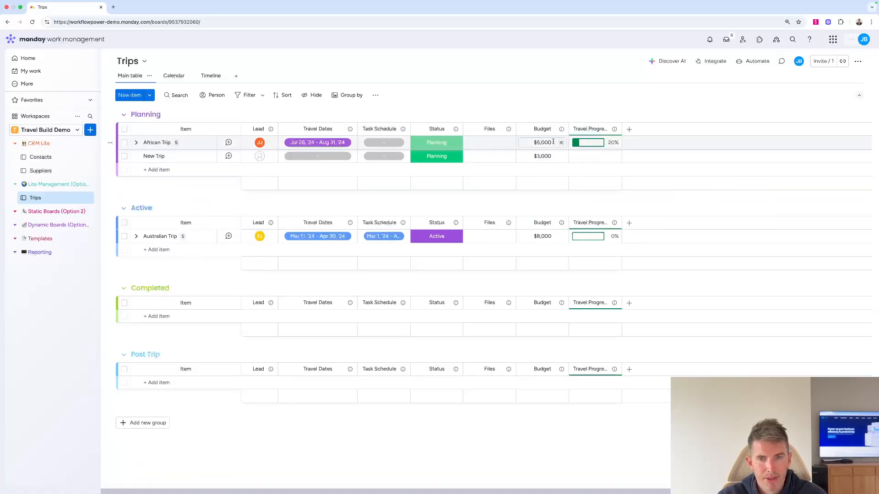
{"action": "left_click_drag", "start_coordinate": [620, 128], "coordinate": [640, 128]}
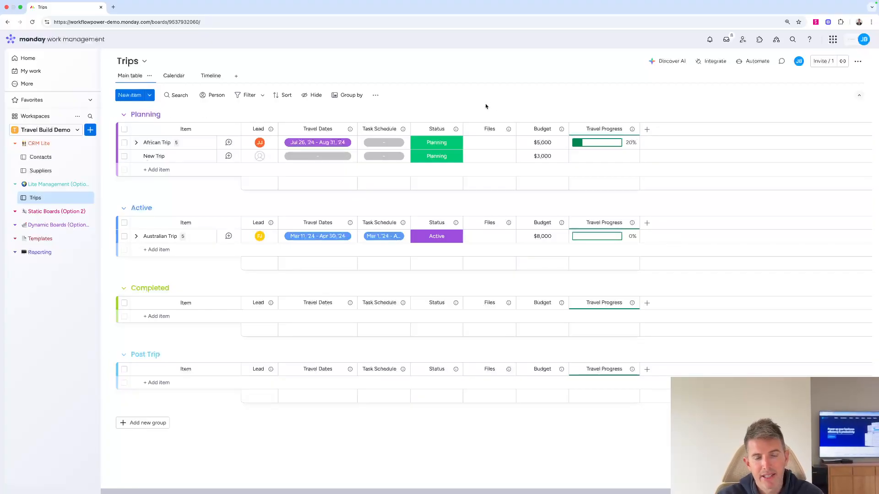
Review the subitems of the Australian Trip and the African Trip, and check the Contacts board
{"action": "left_click", "coordinate": [137, 236]}
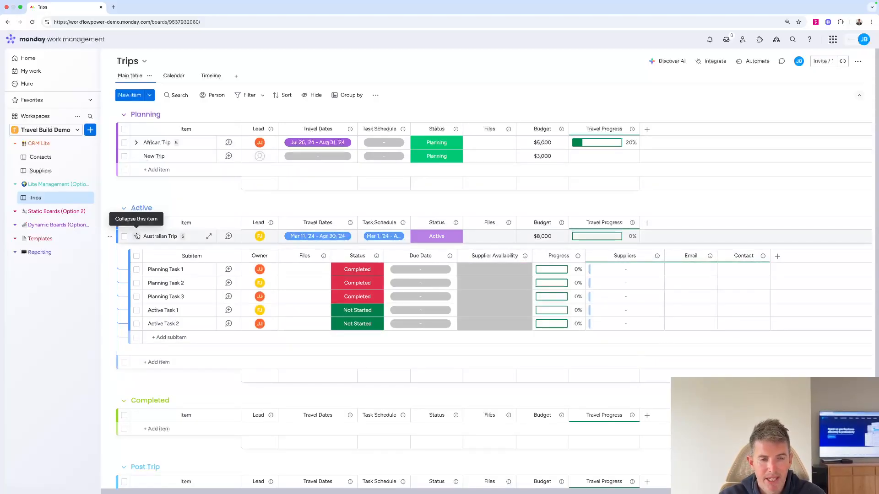
{"action": "left_click", "coordinate": [137, 236]}
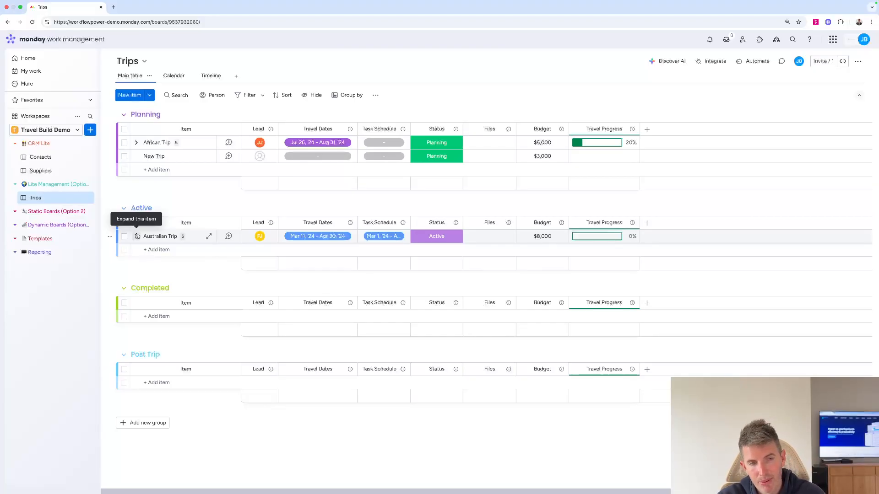
{"action": "left_click", "coordinate": [135, 144]}
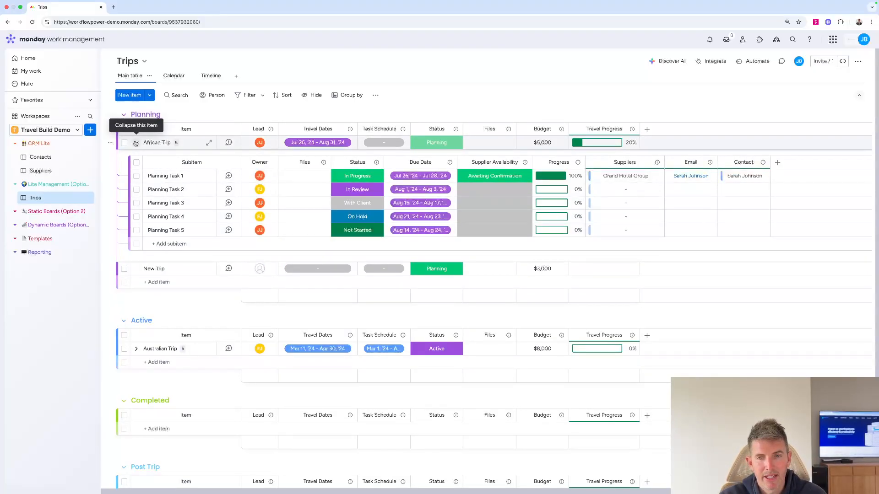
{"action": "left_click", "coordinate": [135, 143]}
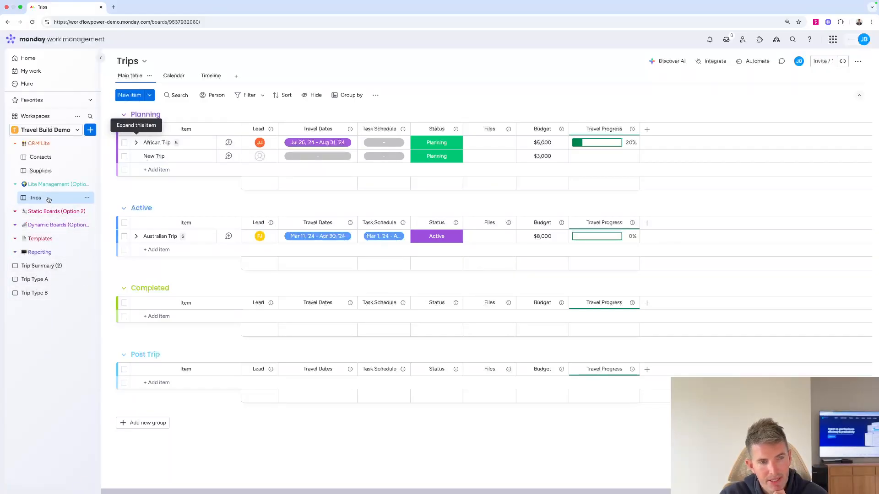
{"action": "left_click", "coordinate": [41, 158]}
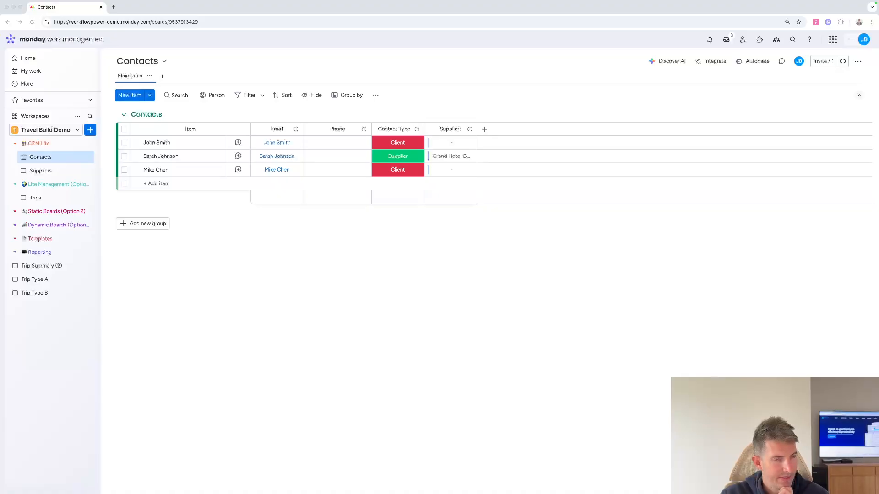
{"action": "left_click", "coordinate": [35, 198]}
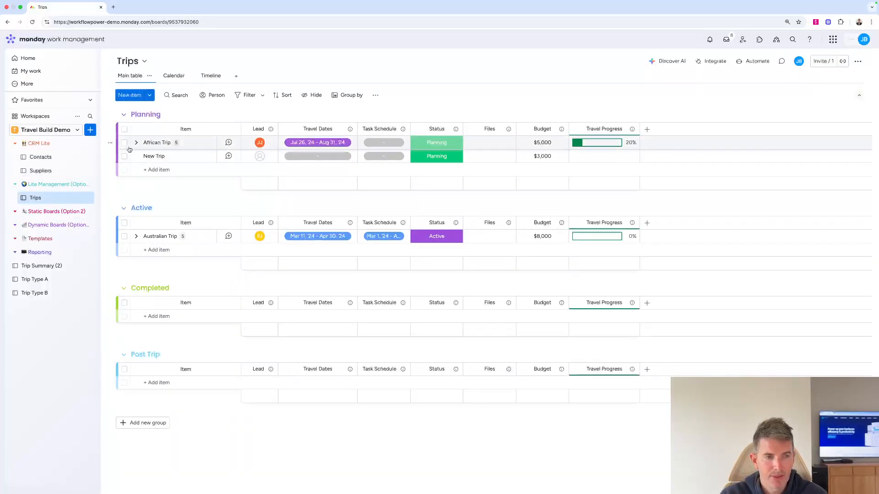
Add a connect boards column to the Contacts board with a two-way connection to Trips, without creating a mirror column
{"action": "left_click", "coordinate": [43, 158]}
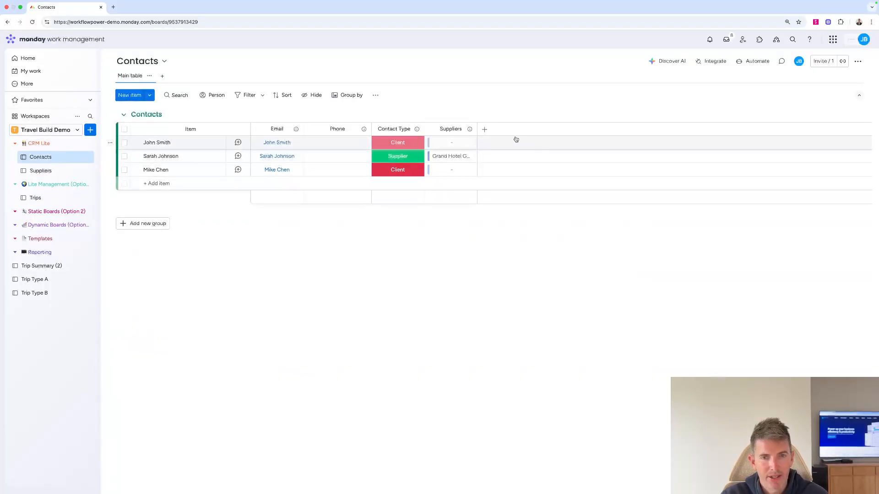
{"action": "left_click", "coordinate": [483, 131]}
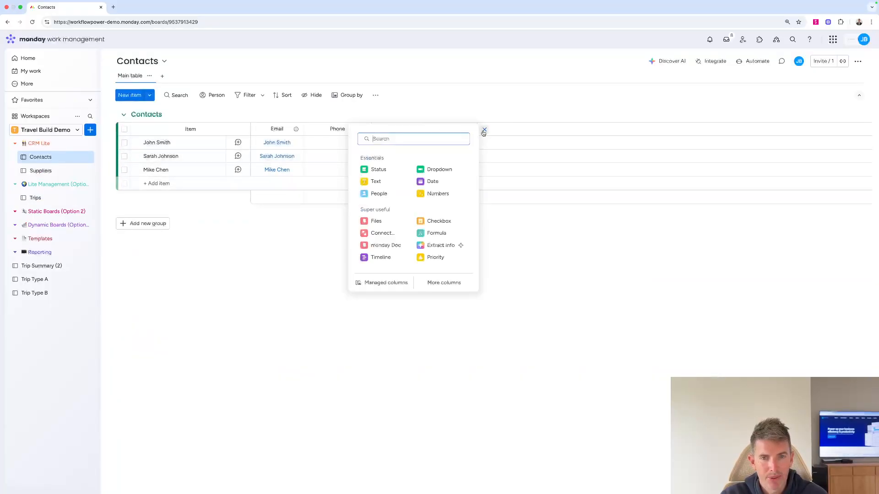
{"action": "left_click", "coordinate": [383, 233]}
{"action": "left_click", "coordinate": [619, 225]}
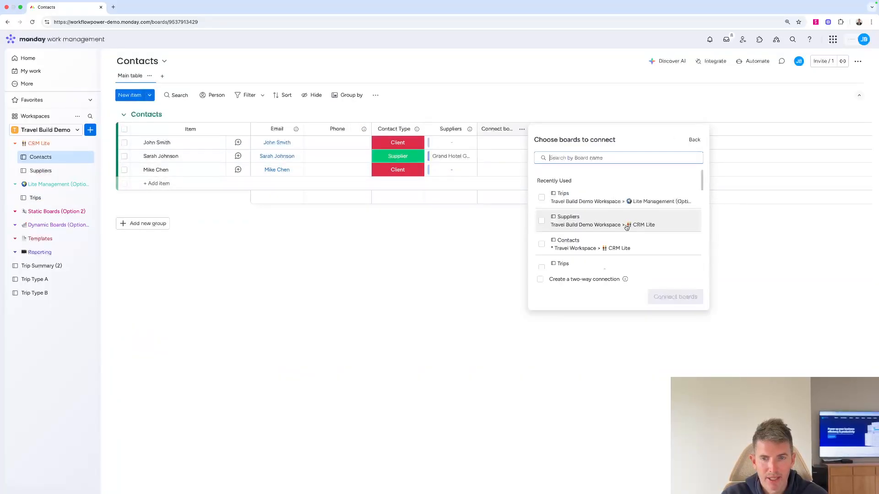
{"action": "left_click", "coordinate": [542, 198]}
{"action": "left_click", "coordinate": [540, 279]}
{"action": "left_click", "coordinate": [676, 296]}
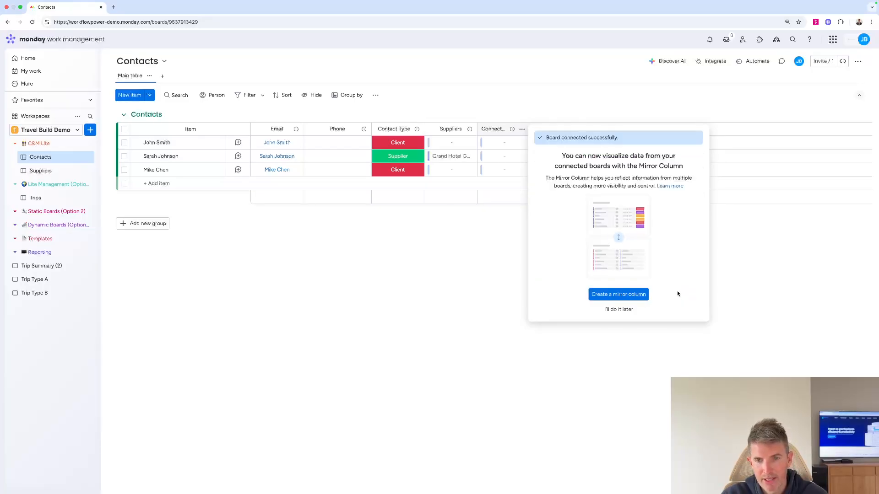
{"action": "left_click", "coordinate": [619, 310]}
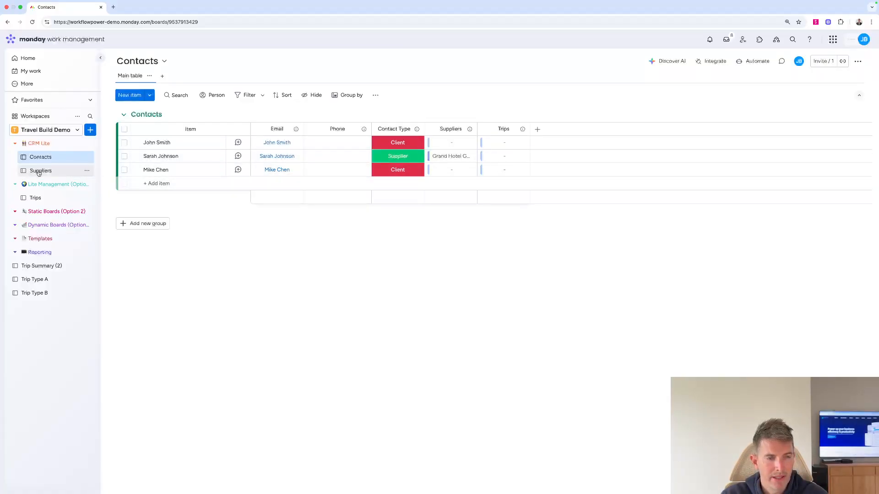
On the Trips board, rename the linked contacts column as Contacts
{"action": "left_click", "coordinate": [39, 200]}
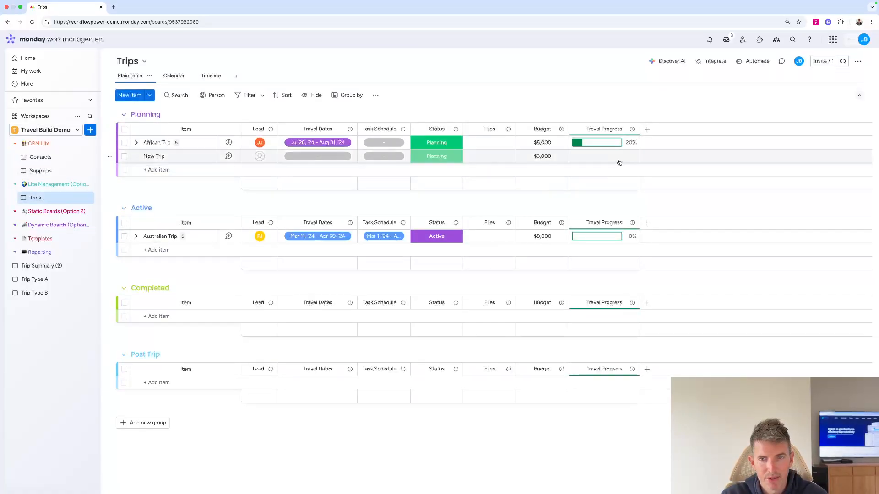
{"action": "left_click", "coordinate": [658, 129]}
{"action": "type", "text": "Contacts"}
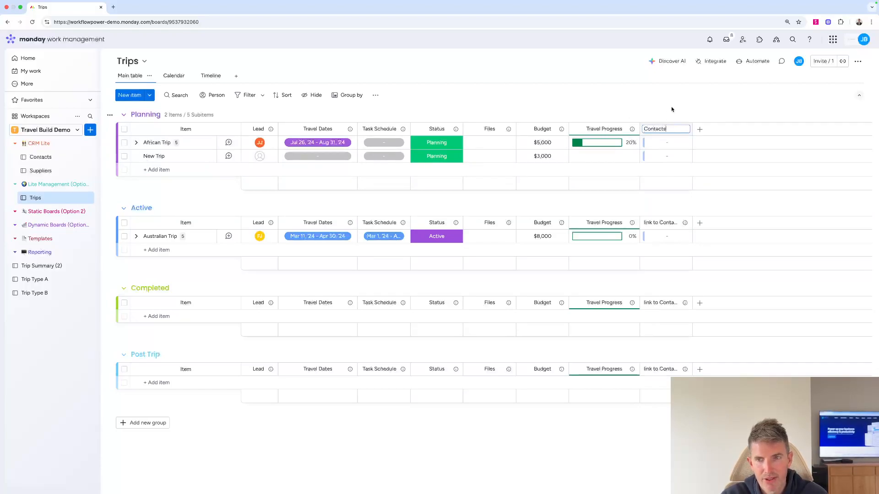
{"action": "key", "text": "Return"}
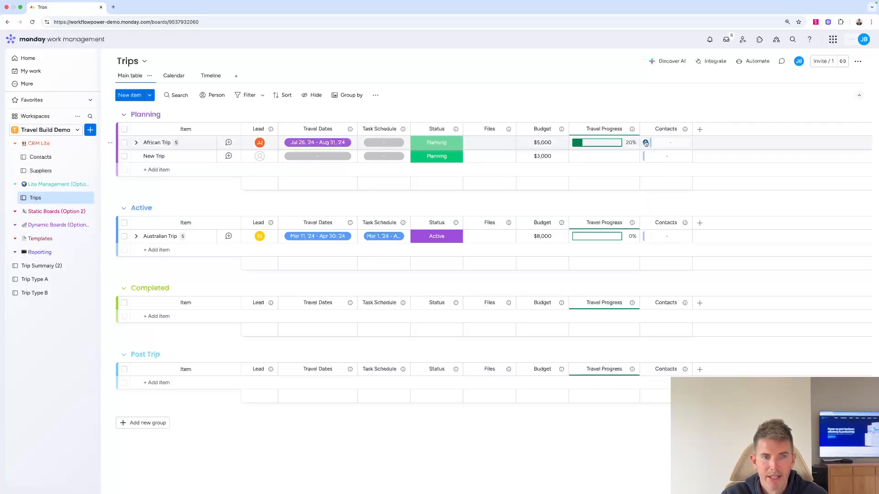
Connect both client contacts to the African Trip and check the link on the Contacts board
{"action": "left_click", "coordinate": [645, 143]}
{"action": "left_click", "coordinate": [604, 242]}
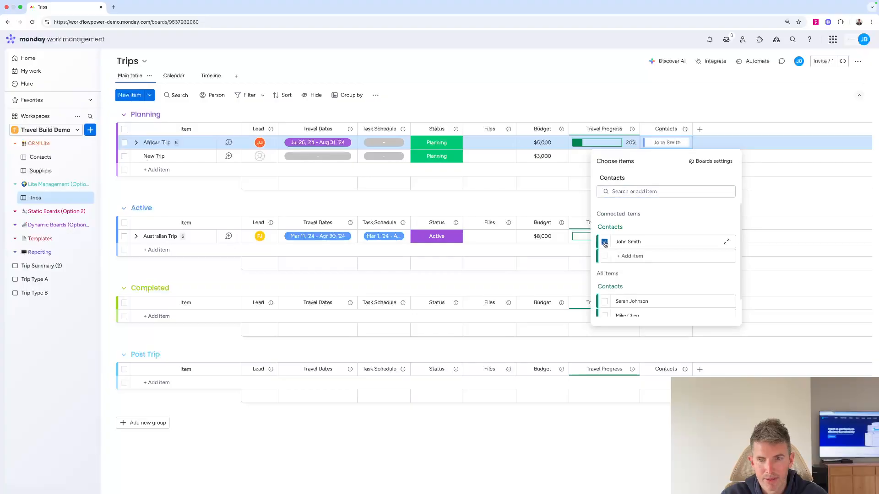
{"action": "scroll", "coordinate": [604, 305], "scroll_direction": "down", "scroll_amount": 1}
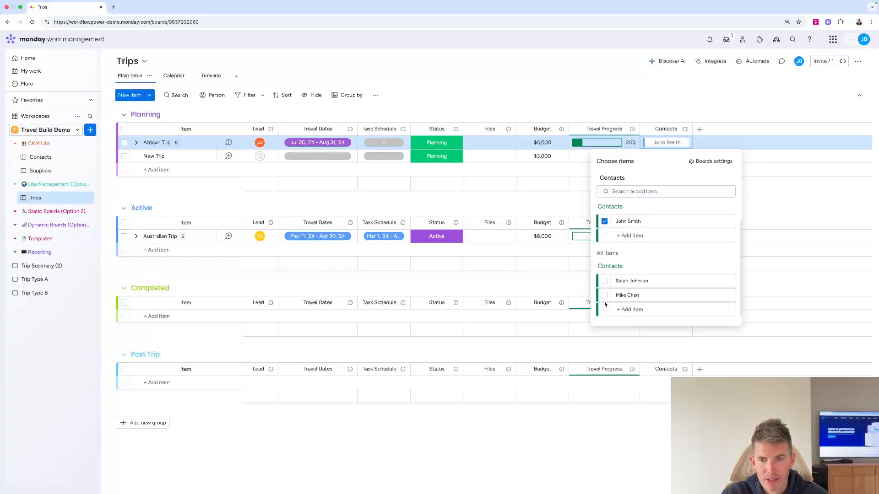
{"action": "left_click", "coordinate": [533, 202]}
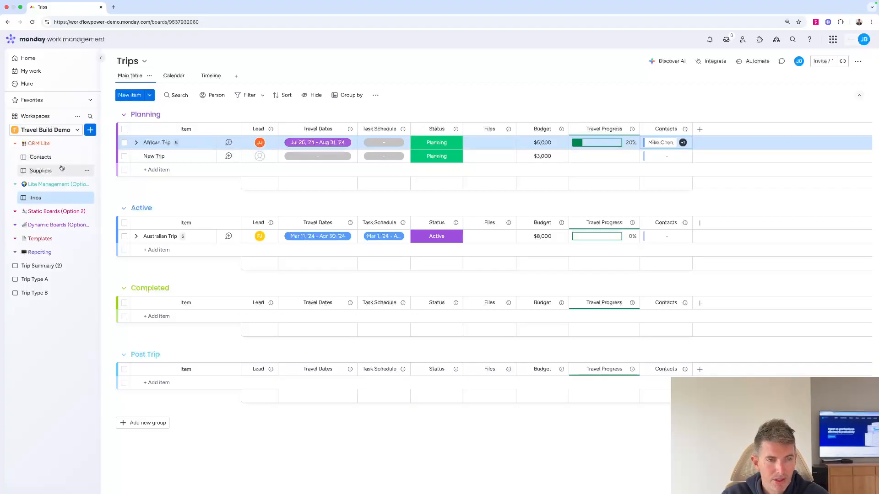
{"action": "left_click", "coordinate": [40, 157]}
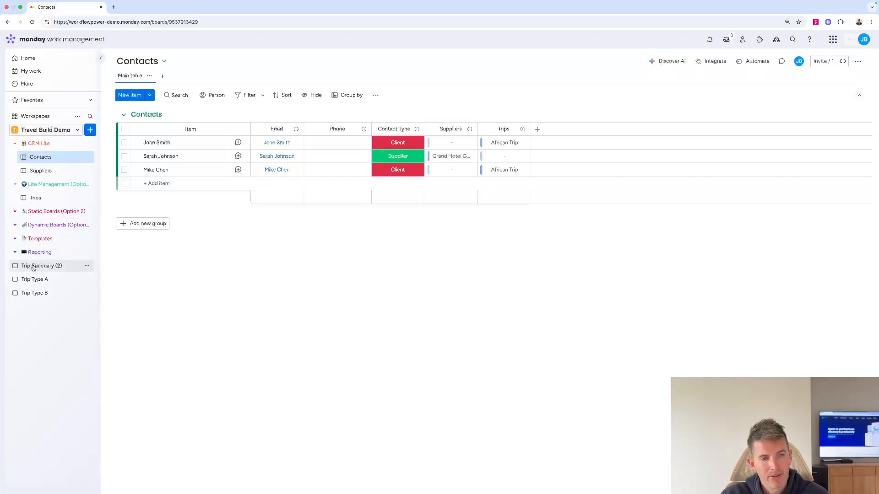
Move the Trip Summary (2), Trip Type A and Trip Type B boards into the Static Boards (Option 2) folder
{"action": "left_click_drag", "start_coordinate": [34, 269], "coordinate": [52, 224]}
{"action": "left_click_drag", "start_coordinate": [33, 279], "coordinate": [52, 238]}
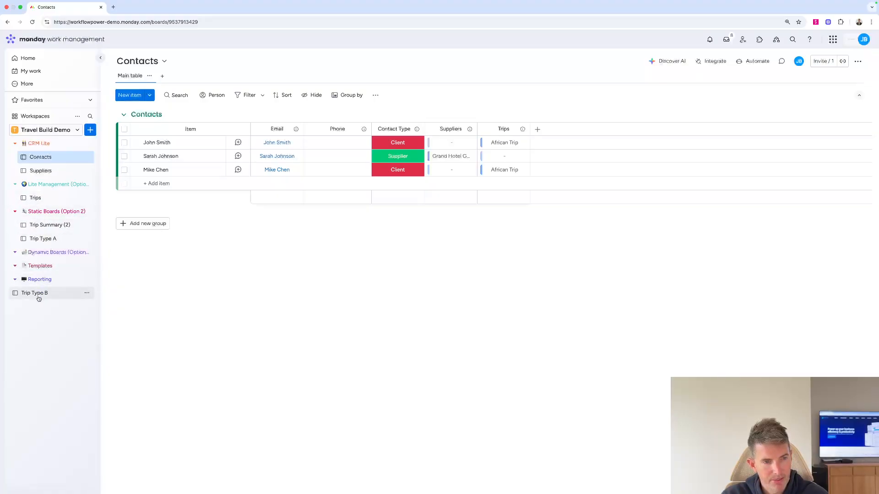
{"action": "left_click_drag", "start_coordinate": [40, 294], "coordinate": [45, 251]}
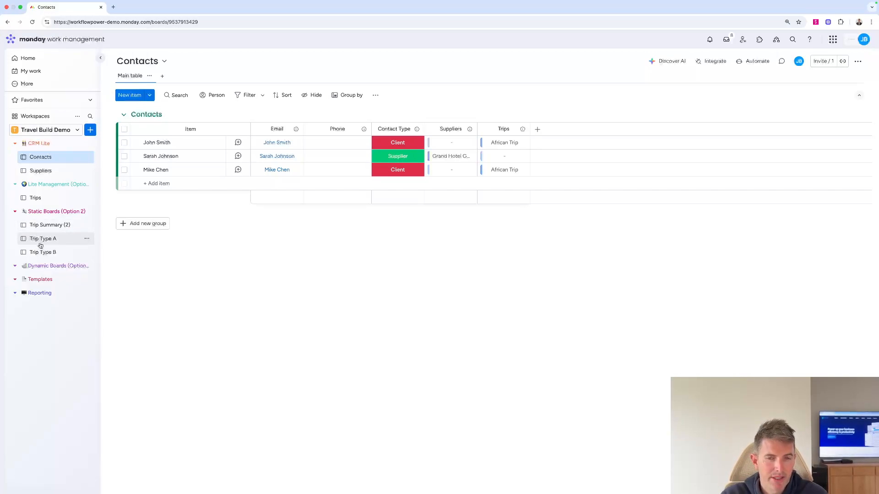
Open the Trip Summary (2) board and reorder its groups to Planning, Active, Completed and Post Trip
{"action": "left_click", "coordinate": [40, 225]}
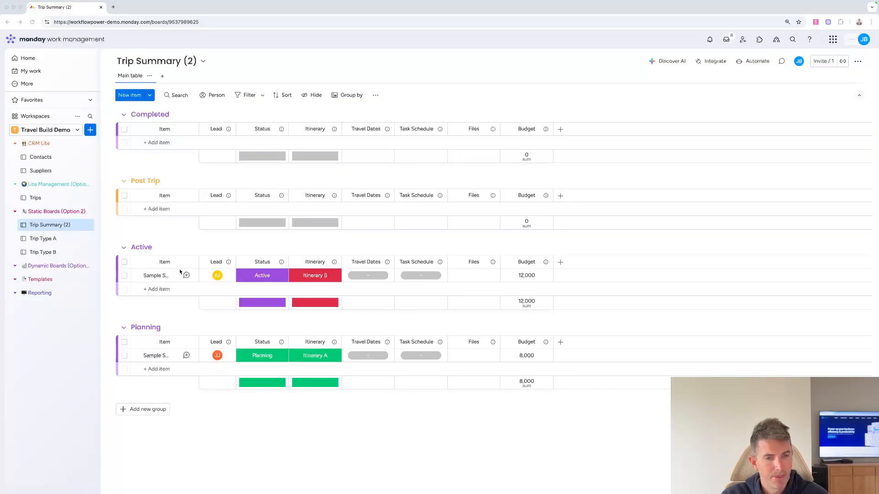
{"action": "left_click", "coordinate": [125, 249]}
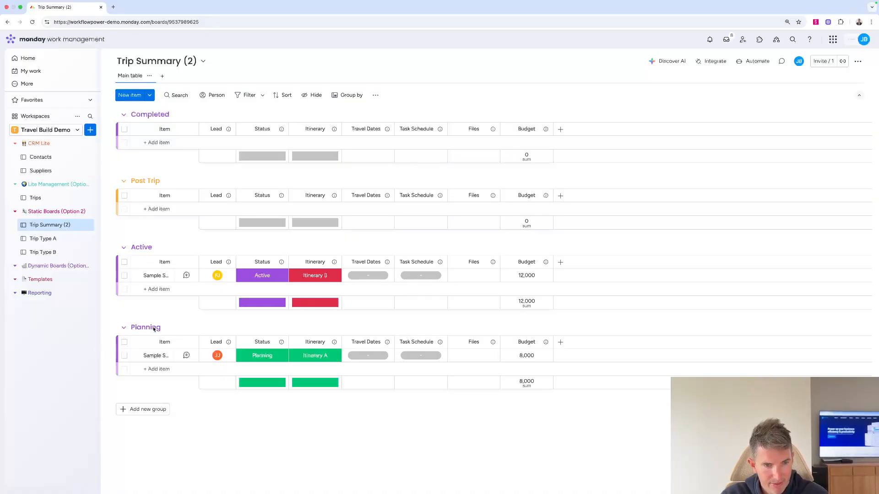
{"action": "left_click_drag", "start_coordinate": [158, 328], "coordinate": [160, 120]}
{"action": "left_click_drag", "start_coordinate": [139, 326], "coordinate": [143, 157]}
Recolour the Planning group light blue, Active pink and Completed green, and widen the Item column to fit the full item names
{"action": "left_click", "coordinate": [137, 114]}
{"action": "left_click", "coordinate": [136, 115]}
{"action": "left_click", "coordinate": [176, 171]}
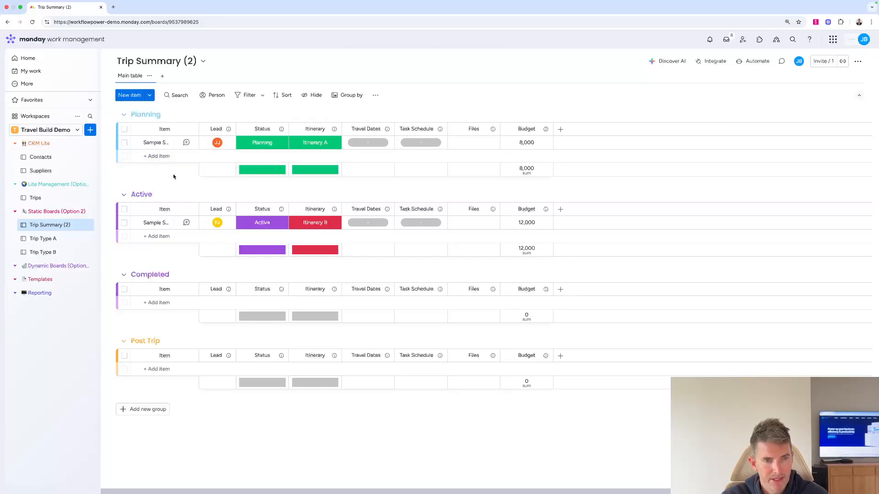
{"action": "left_click", "coordinate": [142, 195]}
{"action": "left_click", "coordinate": [135, 194]}
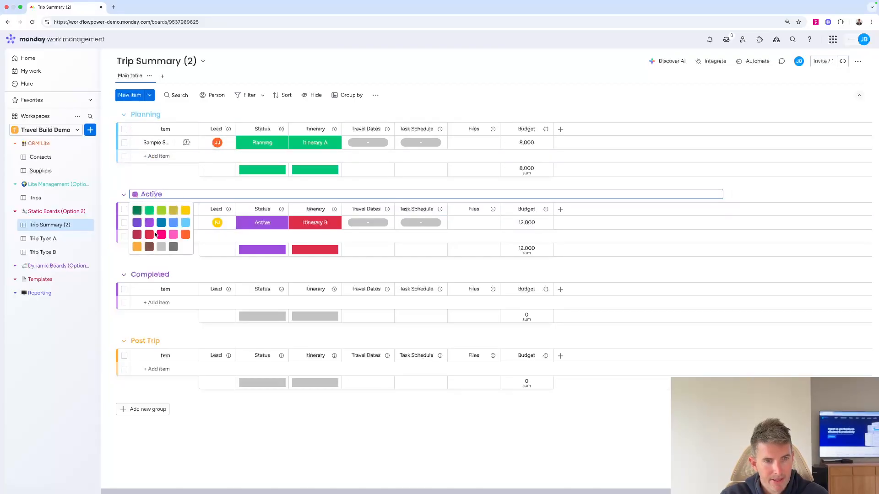
{"action": "left_click", "coordinate": [173, 236]}
{"action": "left_click", "coordinate": [153, 274]}
{"action": "left_click", "coordinate": [135, 275]}
{"action": "left_click", "coordinate": [150, 289]}
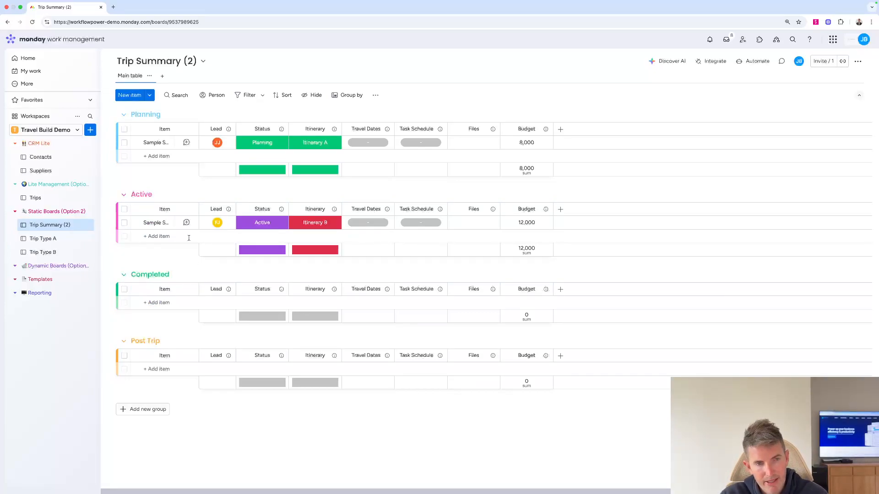
{"action": "left_click_drag", "start_coordinate": [198, 129], "coordinate": [248, 128]}
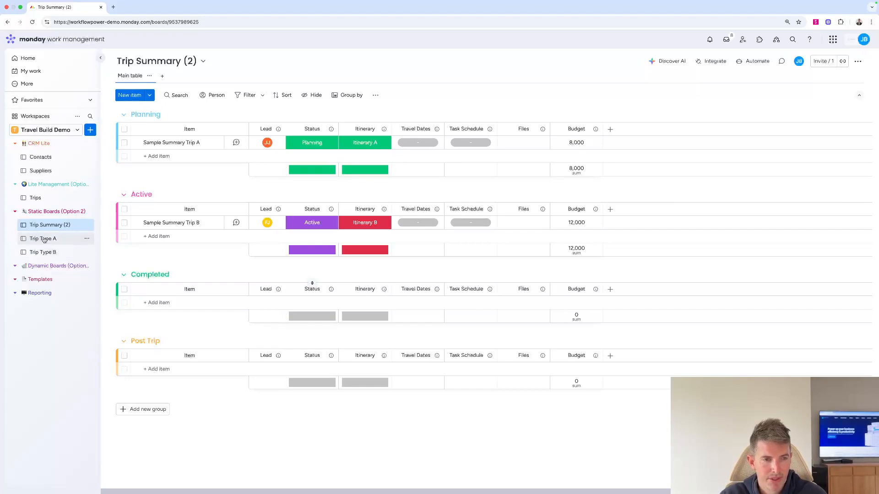
Add a connect boards column to Trip Summary (2) with a two-way connection to the Contacts board, skipping the mirror column
{"action": "left_click", "coordinate": [44, 240]}
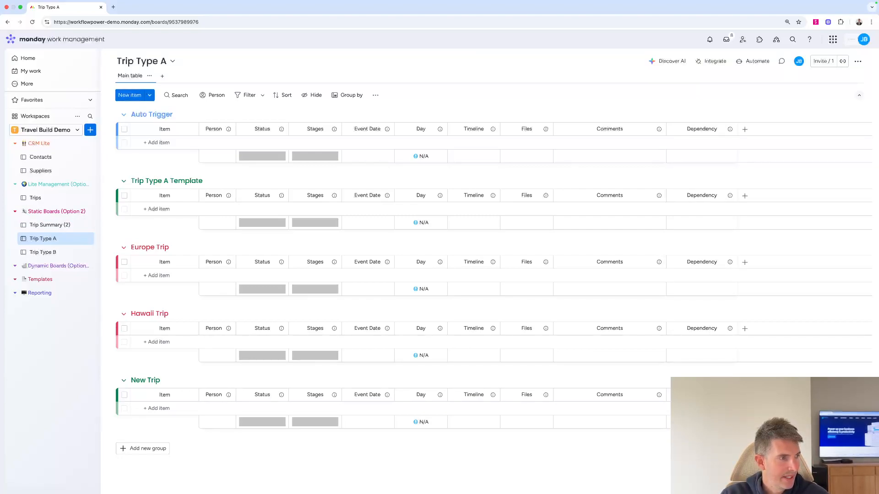
{"action": "left_click", "coordinate": [44, 225]}
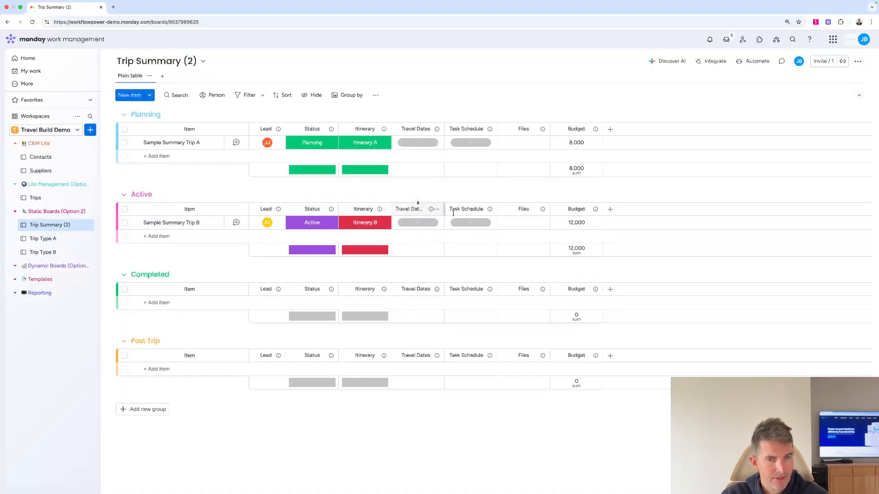
{"action": "left_click", "coordinate": [611, 129]}
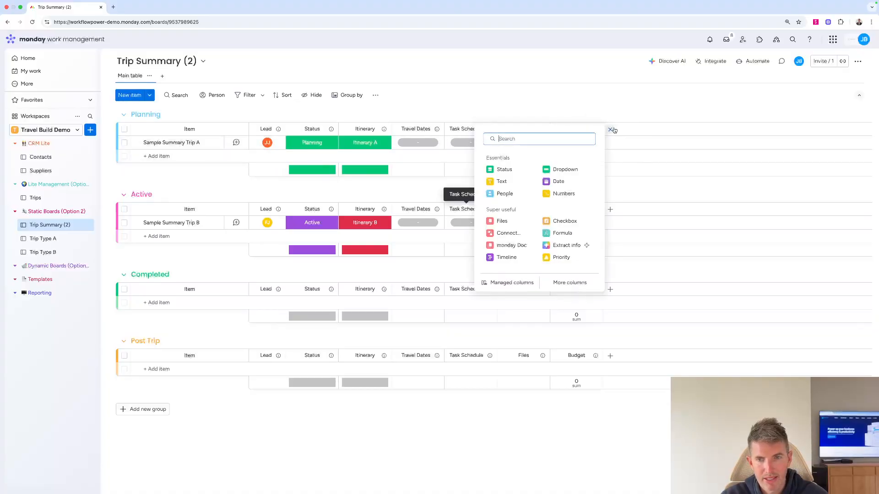
{"action": "left_click", "coordinate": [506, 234]}
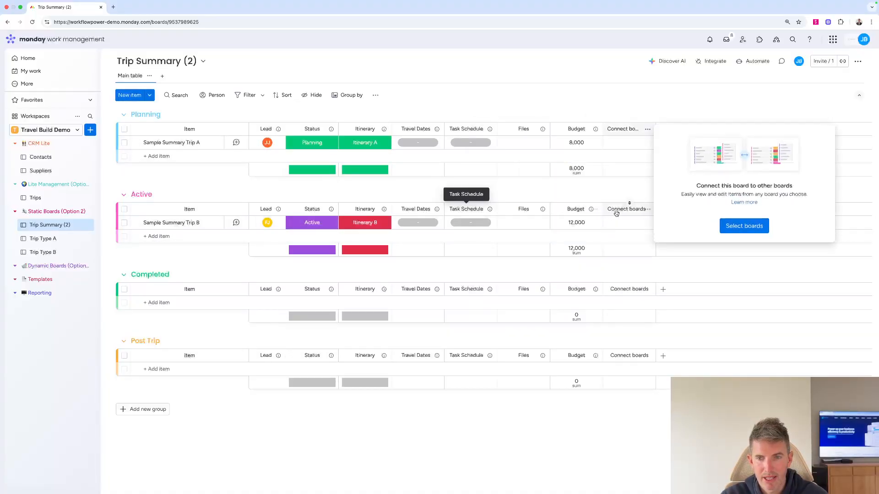
{"action": "left_click", "coordinate": [745, 226]}
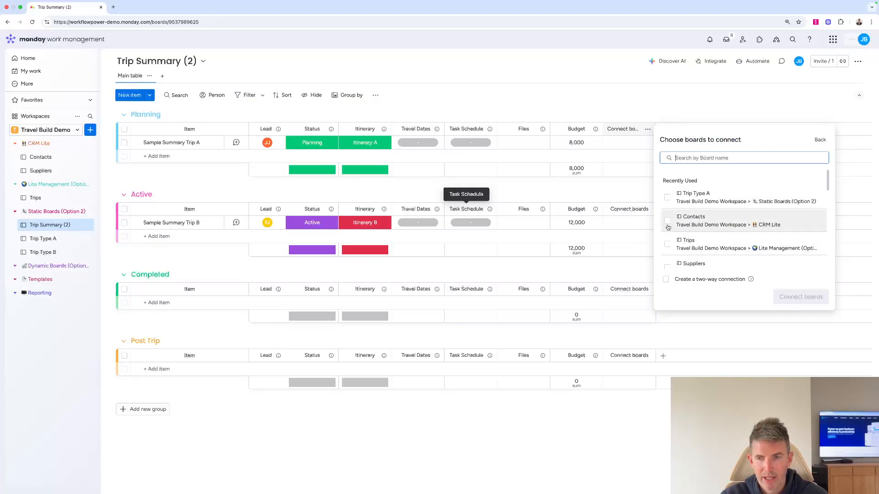
{"action": "left_click", "coordinate": [667, 223]}
{"action": "left_click", "coordinate": [665, 279]}
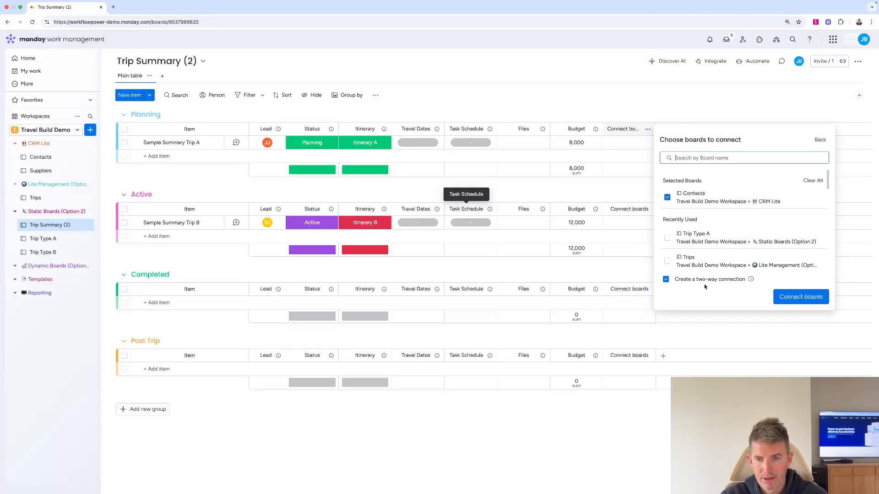
{"action": "left_click", "coordinate": [797, 298]}
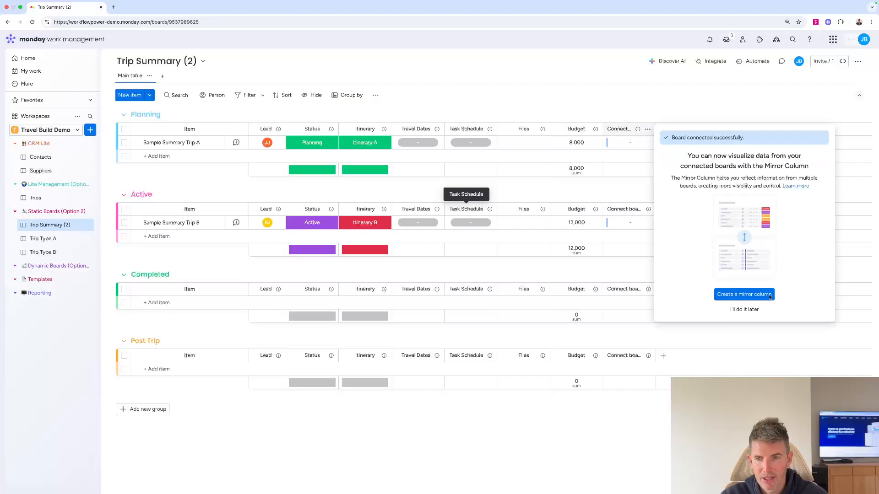
{"action": "left_click", "coordinate": [743, 310]}
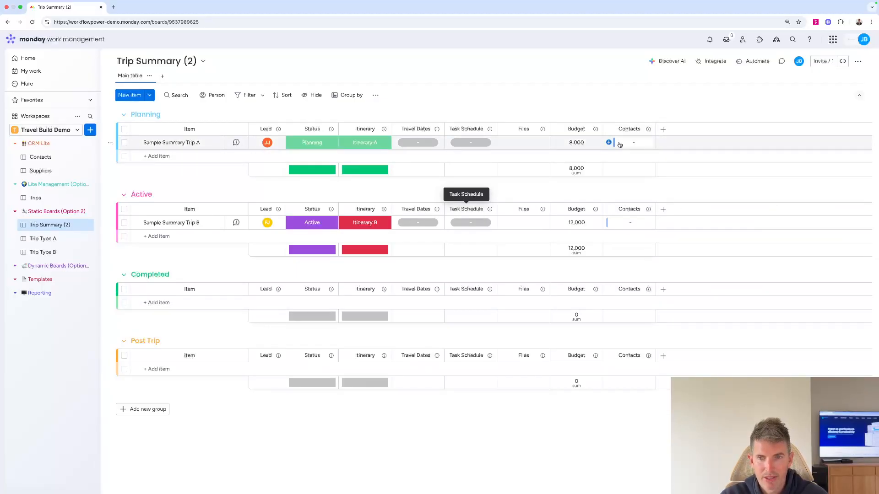
On the Contacts board, rename the new column linked to Trip Summary (2) as Trips (2)
{"action": "left_click", "coordinate": [45, 158]}
{"action": "left_click", "coordinate": [545, 130]}
{"action": "key", "text": "super+a"}
{"action": "type", "text": "Ti"}
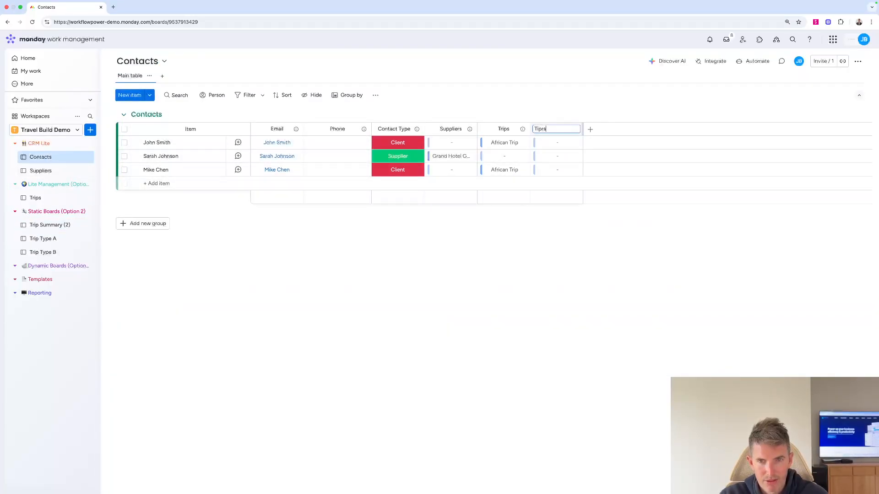
{"action": "type", "text": "ips"}
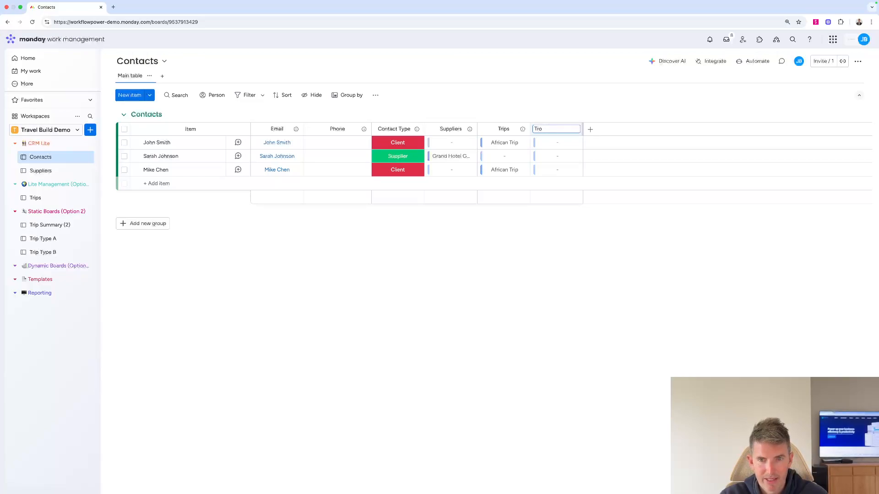
{"action": "type", "text": "s (2)"}
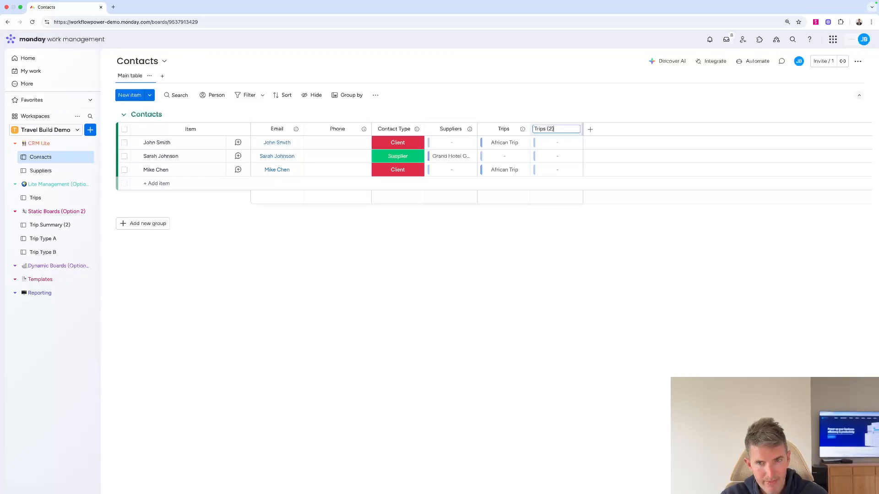
{"action": "left_click", "coordinate": [414, 282]}
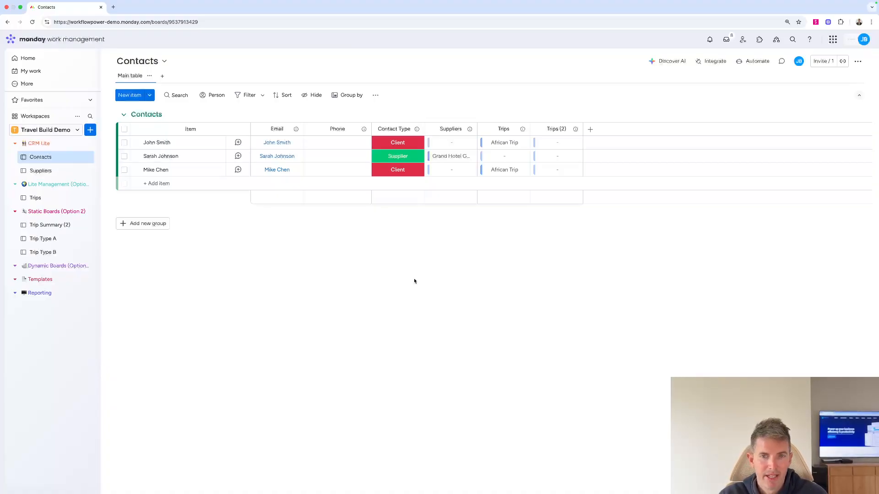
Open the Trip Type A board and collapse its Europe Trip, Hawaii Trip and New Trip groups
{"action": "left_click", "coordinate": [51, 226]}
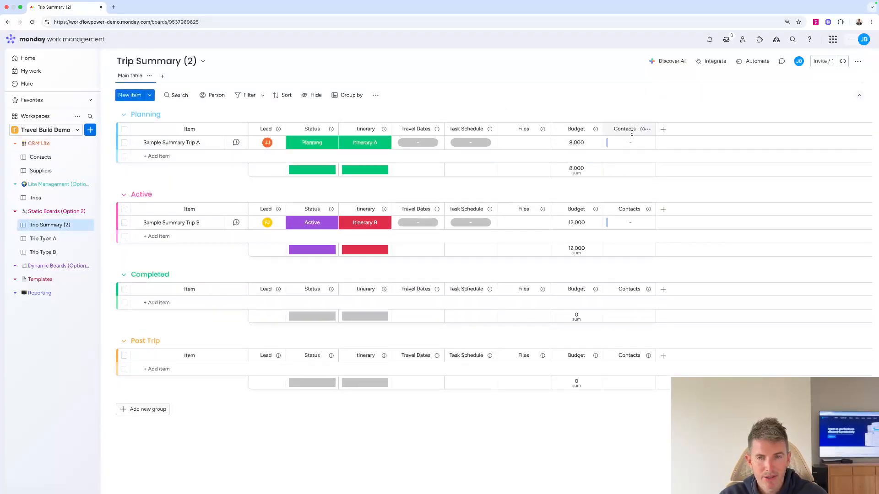
{"action": "left_click", "coordinate": [53, 242]}
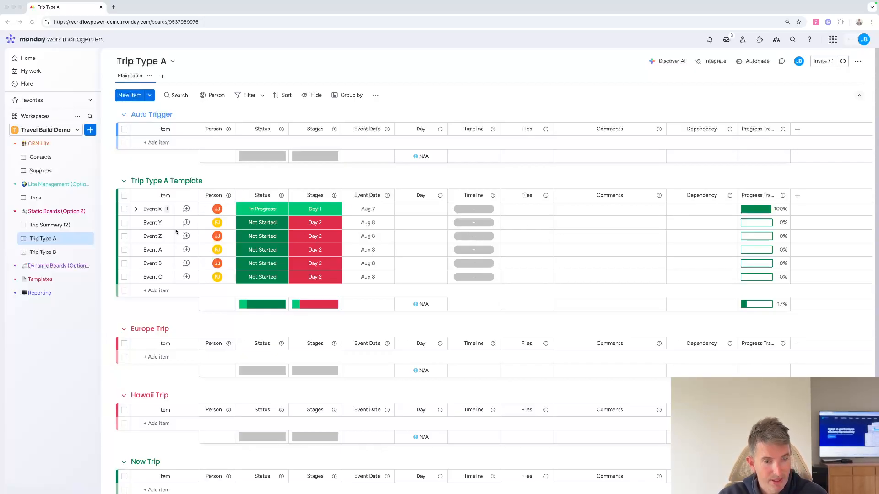
{"action": "scroll", "coordinate": [165, 281], "scroll_direction": "down", "scroll_amount": 3}
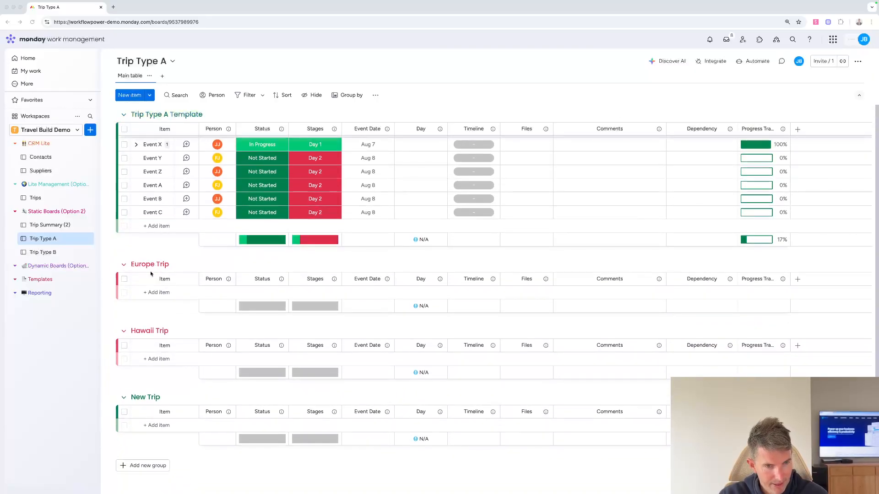
{"action": "left_click", "coordinate": [124, 267]}
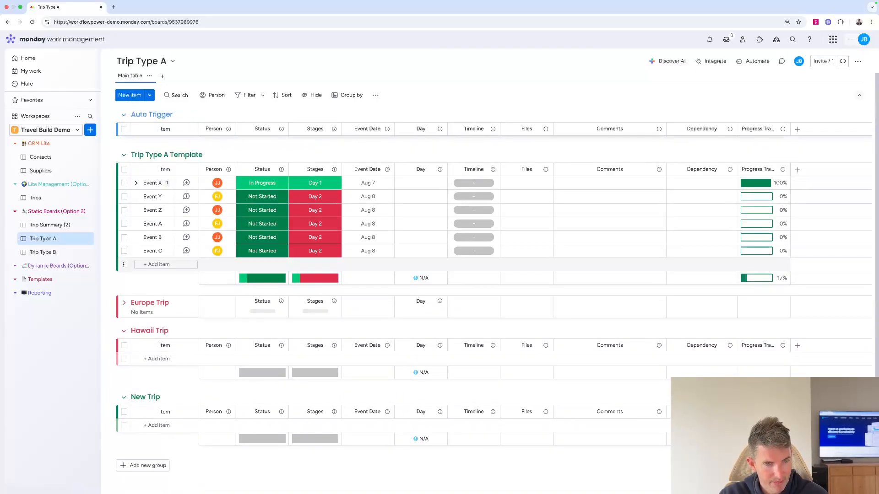
{"action": "left_click", "coordinate": [124, 329]}
{"action": "left_click", "coordinate": [124, 384]}
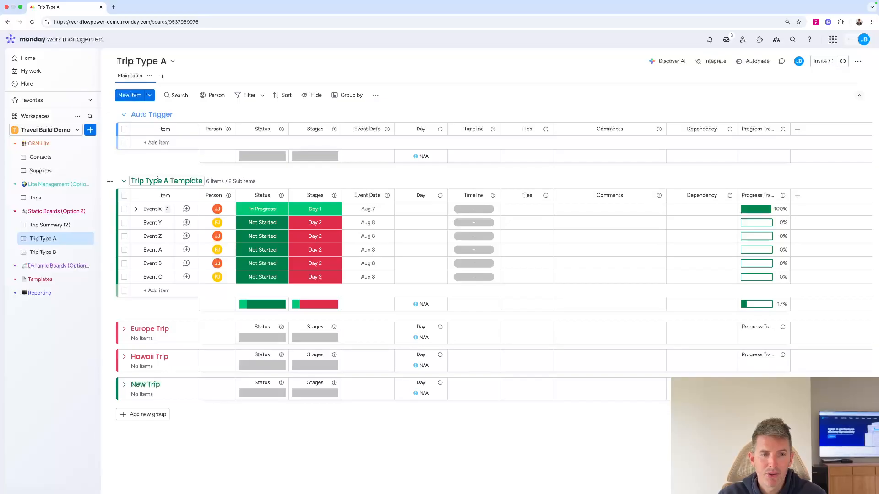
Examine the subitems of Event X in the Trip Type A Template group
{"action": "left_click", "coordinate": [136, 210]}
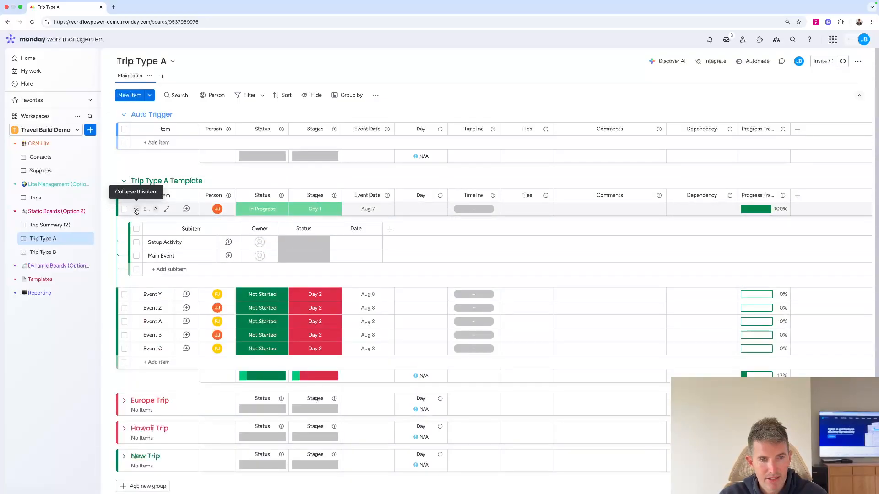
{"action": "left_click", "coordinate": [136, 210]}
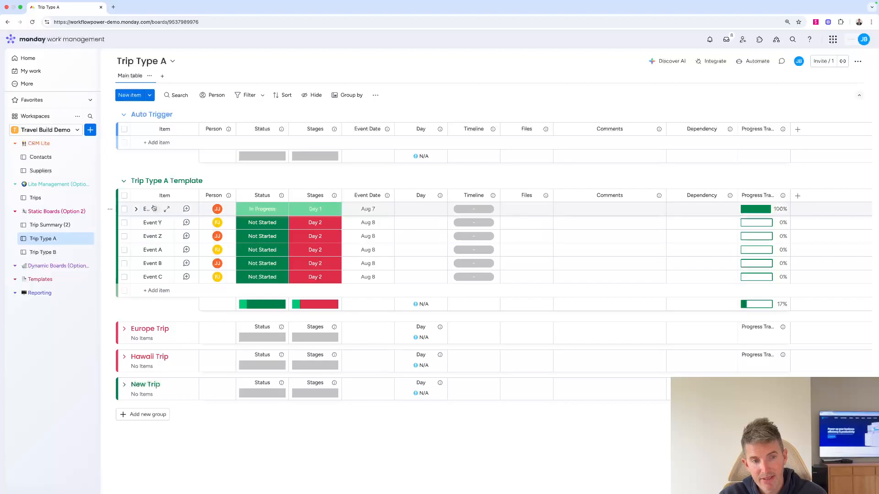
{"action": "left_click", "coordinate": [137, 210]}
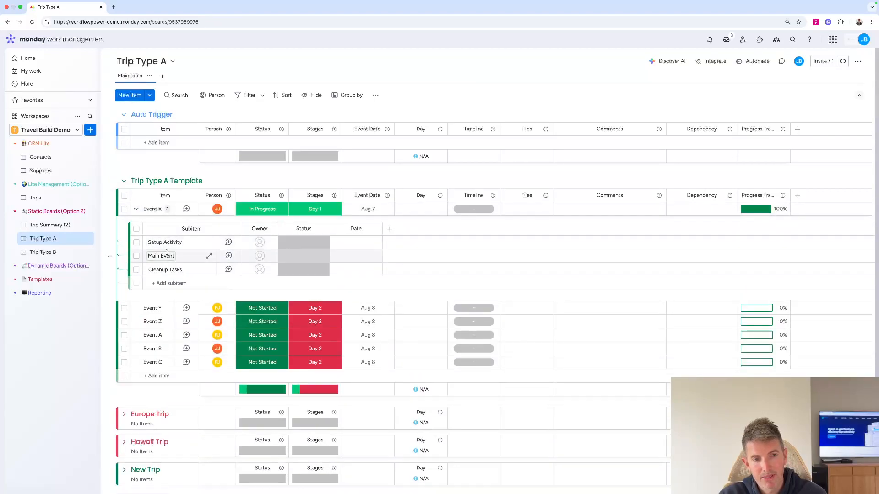
{"action": "left_click", "coordinate": [137, 210]}
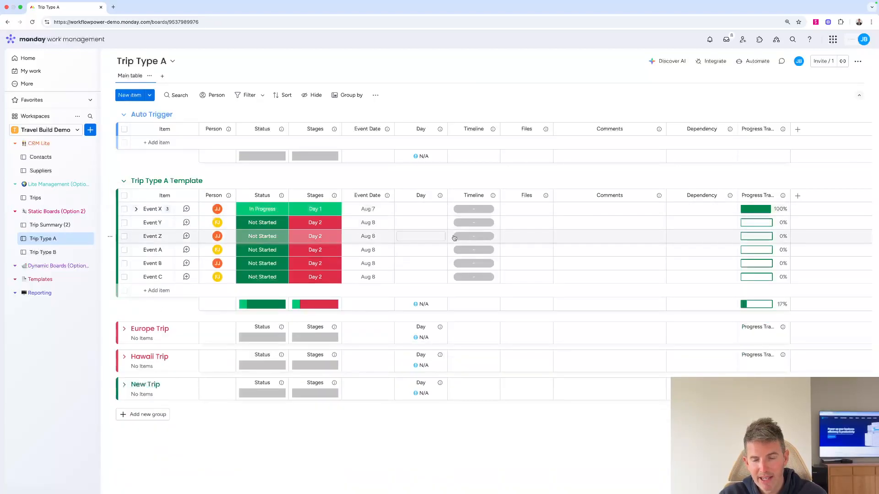
Add a connect boards column to Trip Type A with a two-way connection to Trip Summary (2), skipping the mirror column
{"action": "left_click", "coordinate": [797, 197]}
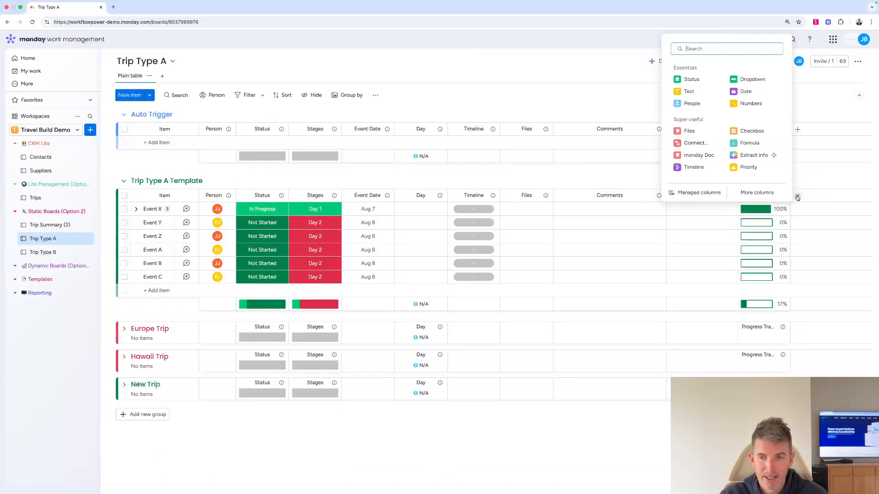
{"action": "left_click", "coordinate": [686, 143]}
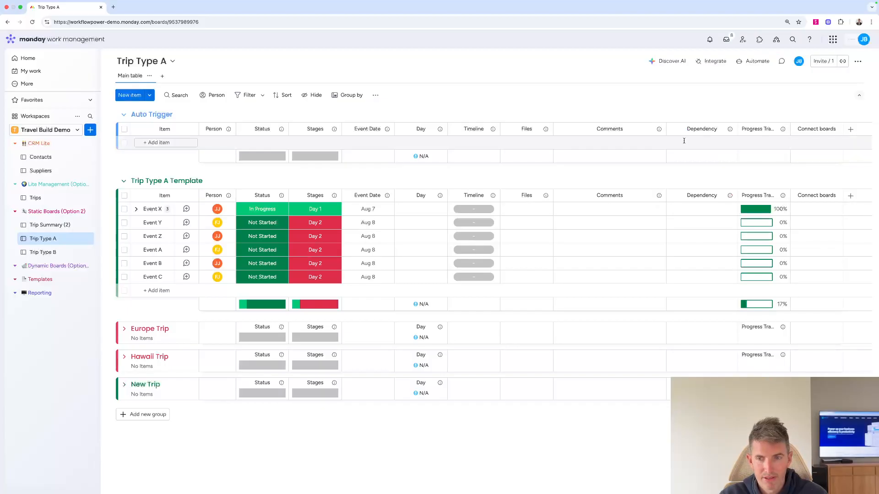
{"action": "left_click", "coordinate": [735, 292]}
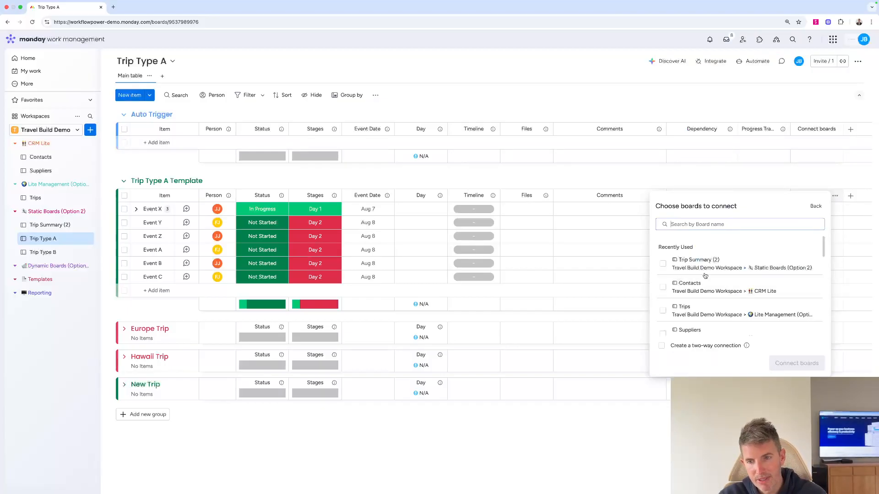
{"action": "left_click", "coordinate": [675, 266]}
{"action": "left_click", "coordinate": [662, 346]}
{"action": "left_click", "coordinate": [785, 364]}
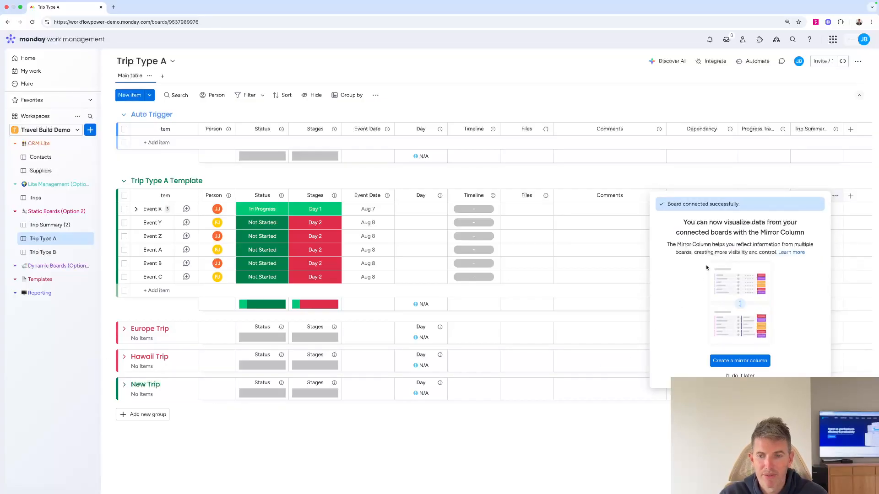
{"action": "left_click", "coordinate": [740, 376]}
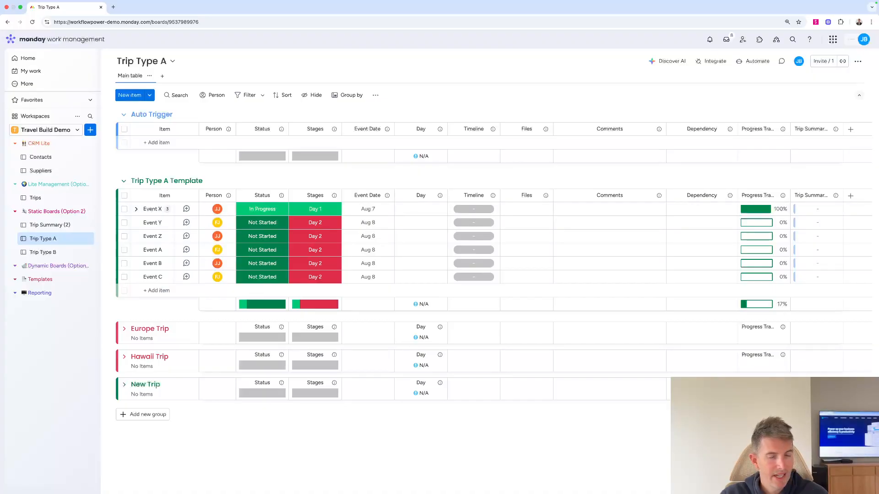
Add a second connect boards column to Trip Type A with a two-way connection to the Suppliers board
{"action": "left_click", "coordinate": [850, 196]}
{"action": "left_click", "coordinate": [747, 141]}
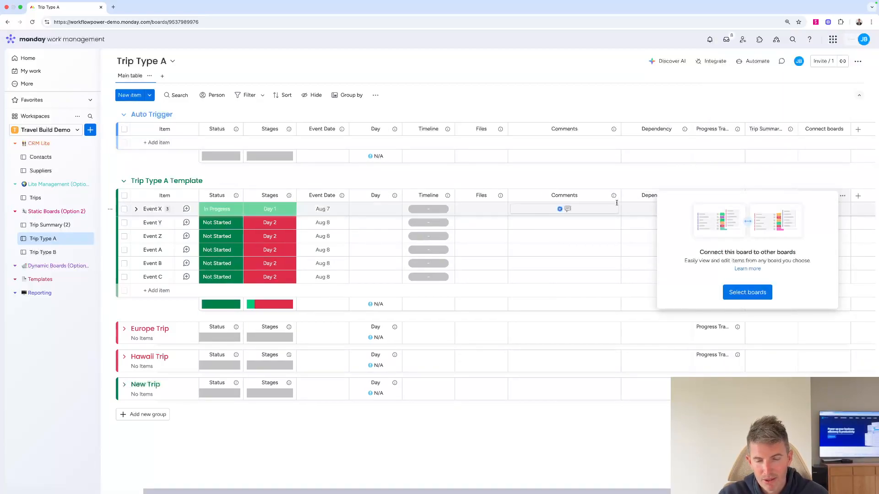
{"action": "left_click", "coordinate": [747, 292]}
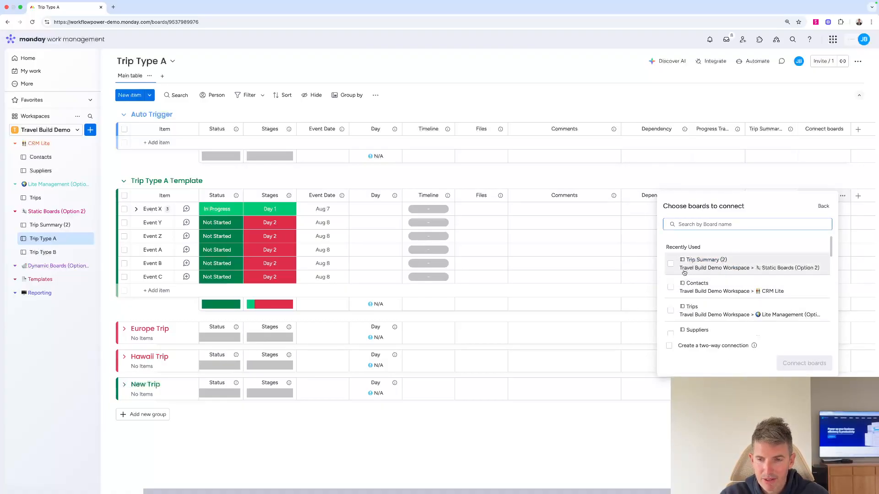
{"action": "left_click", "coordinate": [671, 333]}
{"action": "left_click", "coordinate": [796, 362]}
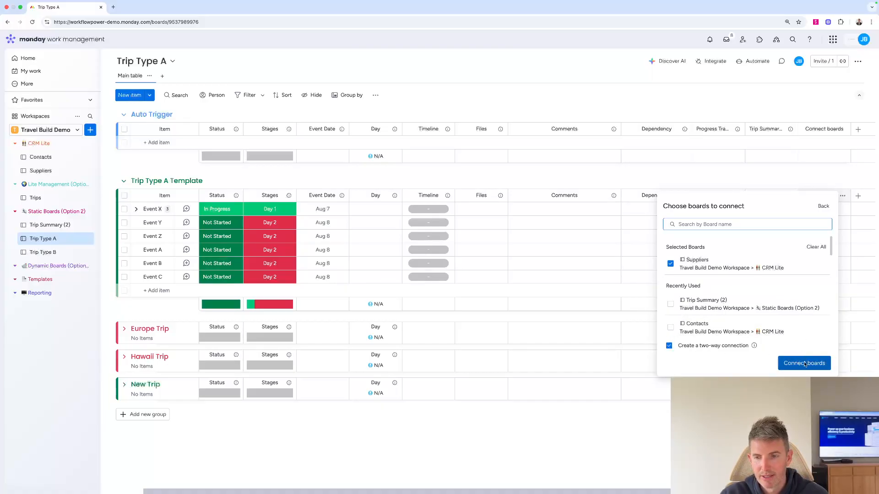
{"action": "left_click", "coordinate": [747, 374]}
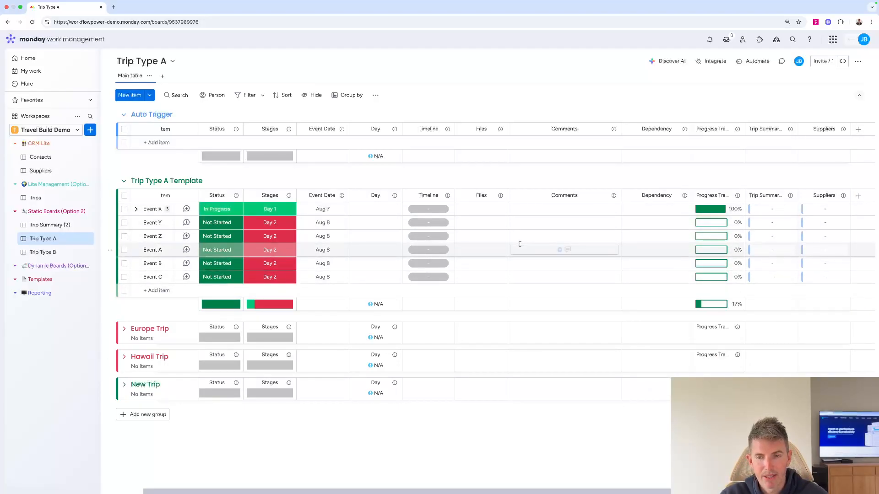
On the Suppliers board, rename the new column linked to Trip Type A as Trips 2
{"action": "left_click", "coordinate": [41, 171]}
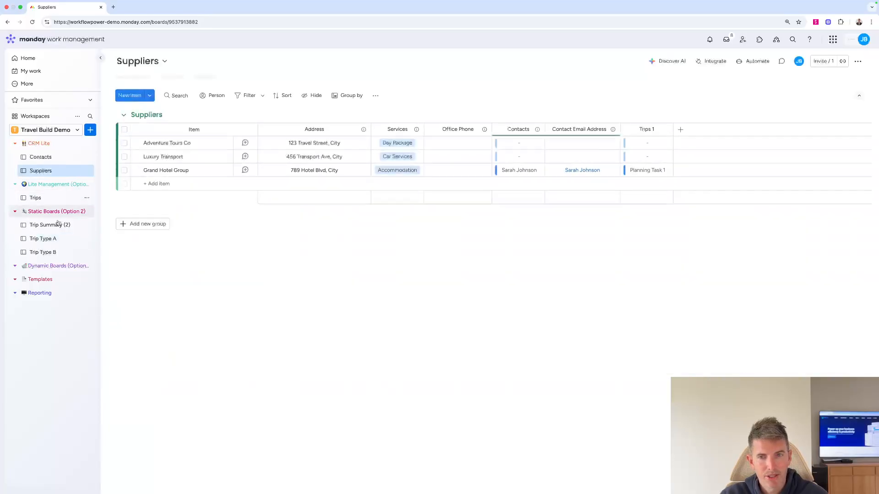
{"action": "left_click", "coordinate": [687, 131]}
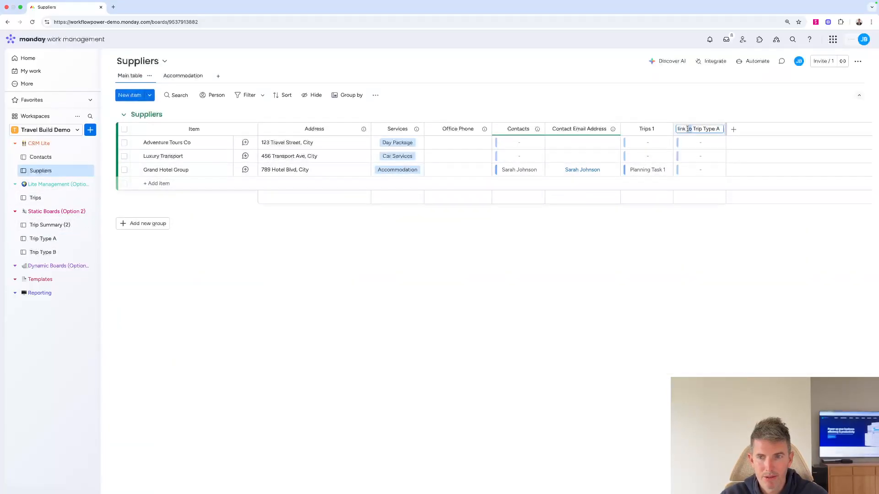
{"action": "key", "text": "BackSpace"}
{"action": "type", "text": "Trips 2"}
{"action": "left_click", "coordinate": [624, 108]}
Return to the Trip Type A board and add a new Table view
{"action": "left_click", "coordinate": [48, 238]}
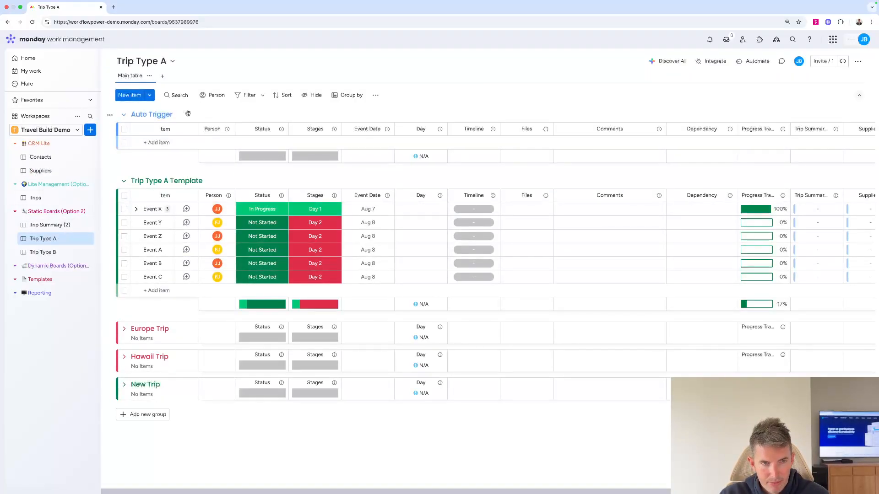
{"action": "left_click", "coordinate": [161, 77]}
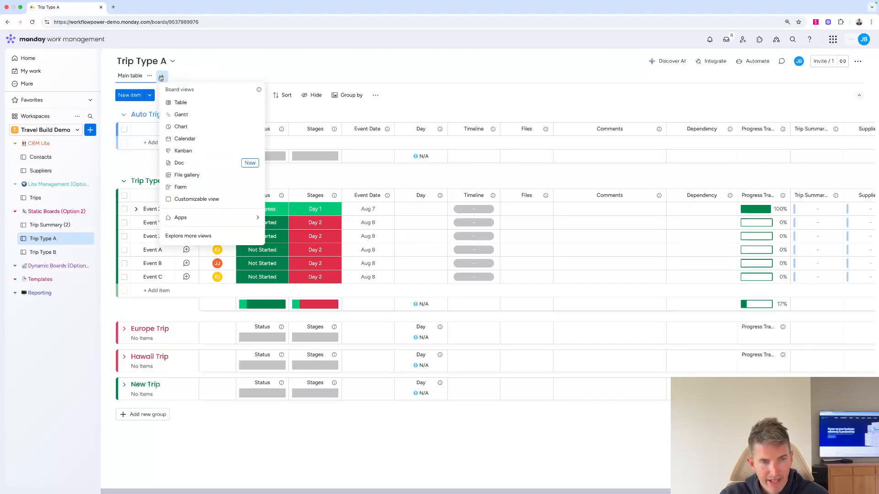
{"action": "left_click", "coordinate": [185, 103]}
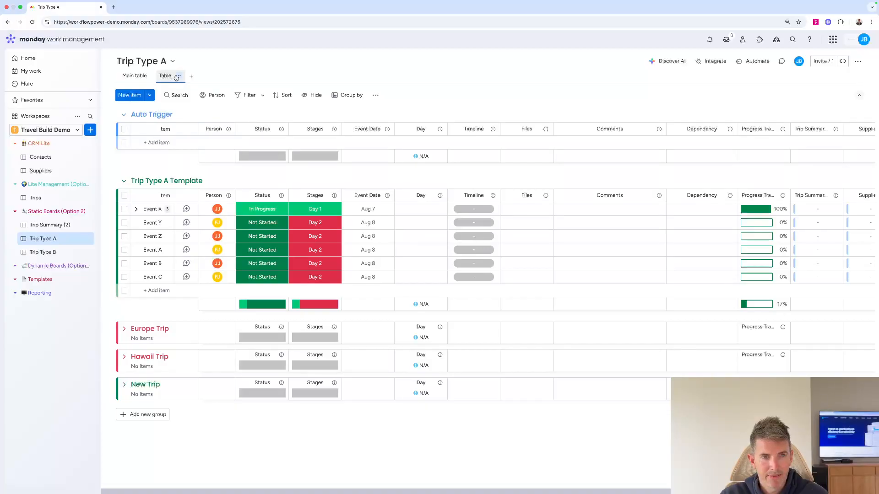
Rename the new Table view on the Trip Type A board as Template
{"action": "left_click", "coordinate": [177, 77]}
{"action": "left_click", "coordinate": [190, 112]}
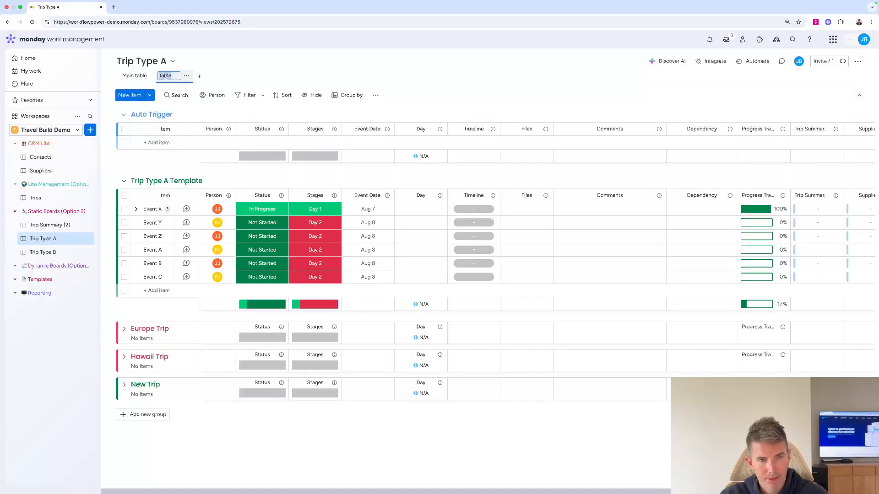
{"action": "type", "text": "Template"}
{"action": "key", "text": "Return"}
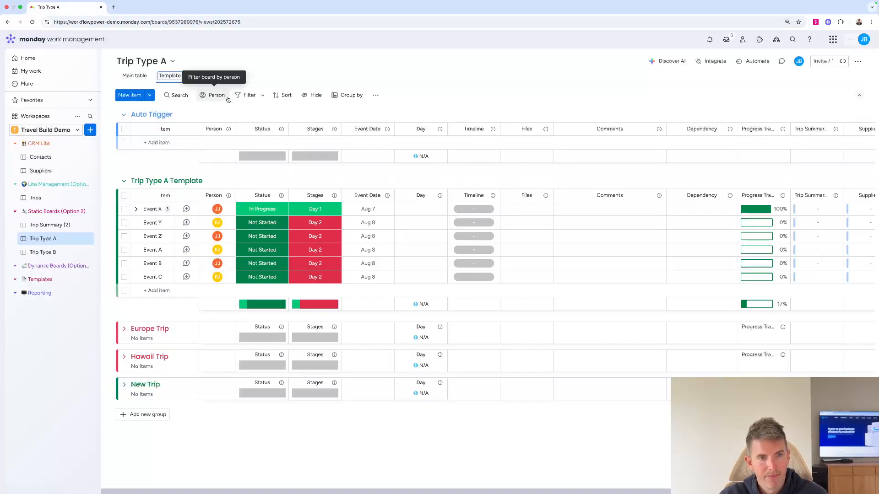
Filter the Template view to the Trip Type A Template group and save the filter to this view
{"action": "left_click", "coordinate": [247, 95]}
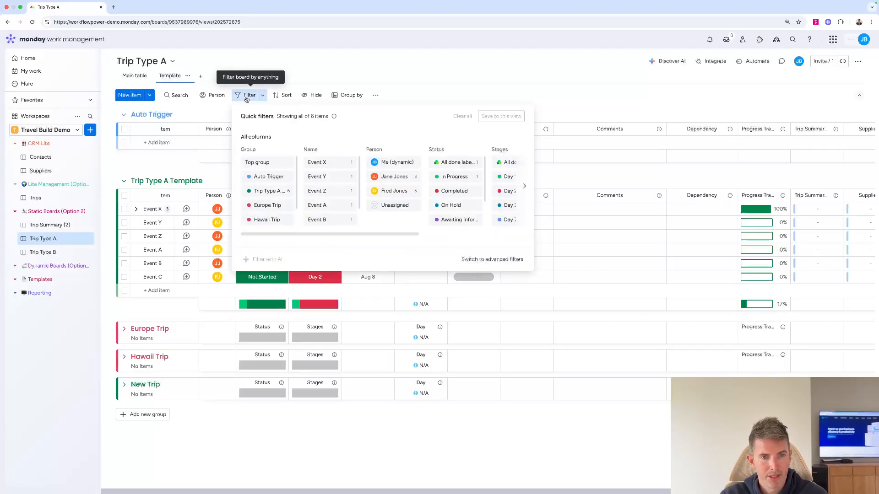
{"action": "left_click", "coordinate": [272, 192]}
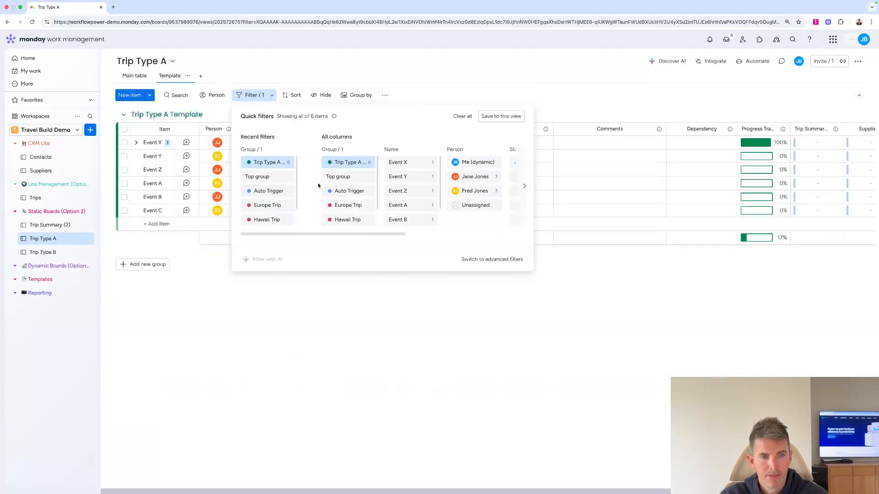
{"action": "left_click", "coordinate": [487, 117]}
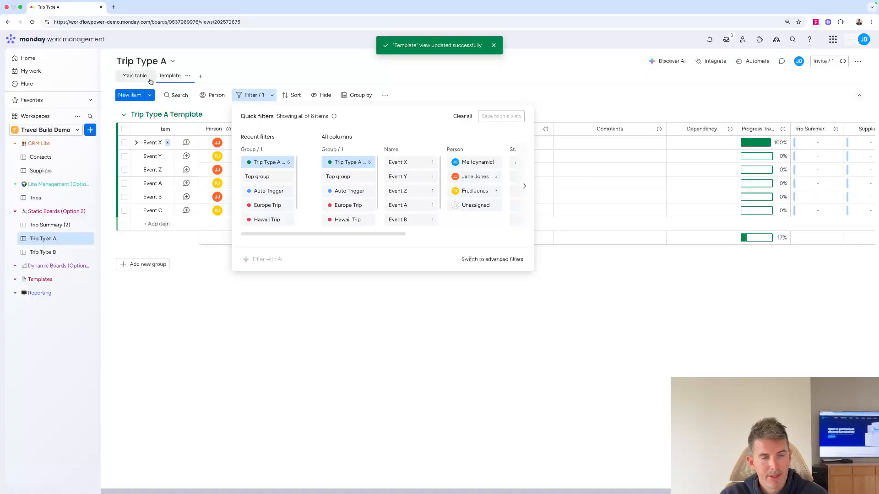
Add another Table view named All Trips to the Trip Type A board and pin it
{"action": "left_click", "coordinate": [200, 76]}
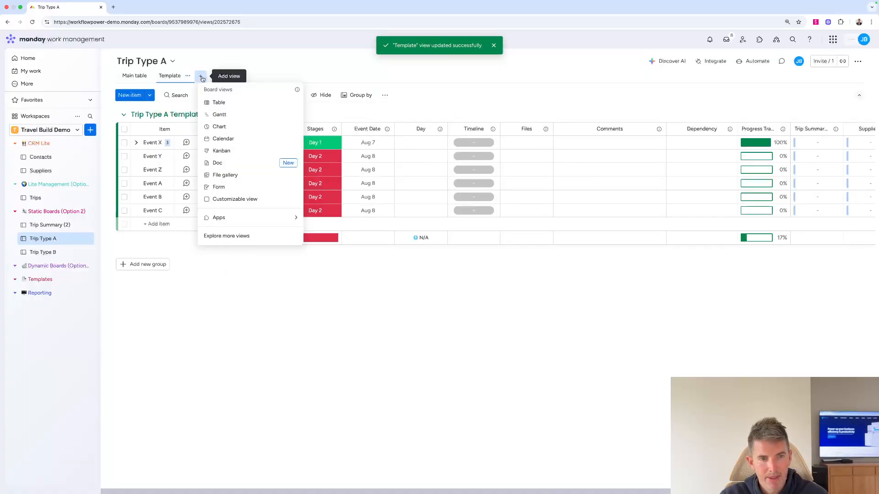
{"action": "left_click", "coordinate": [220, 103]}
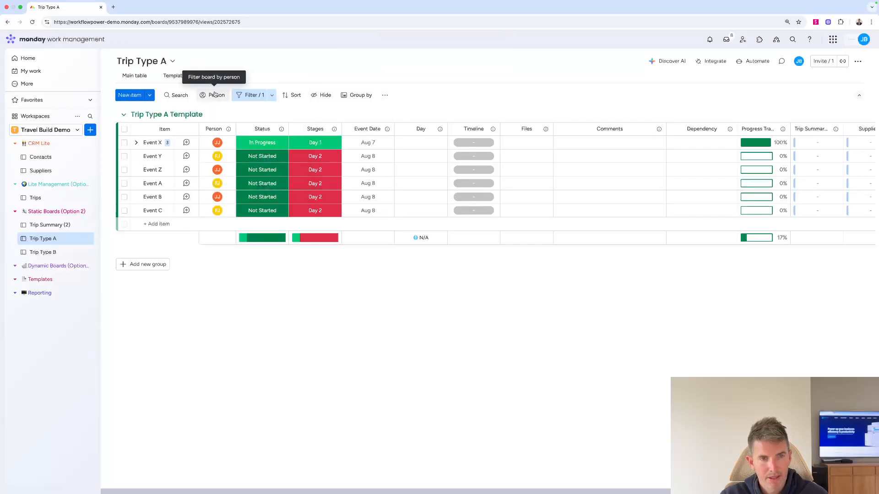
{"action": "left_click", "coordinate": [217, 77]}
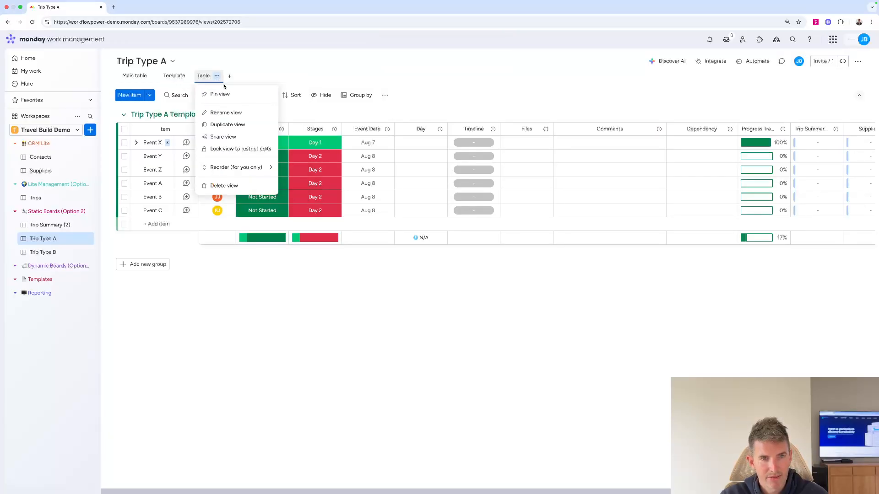
{"action": "left_click", "coordinate": [229, 111]}
{"action": "type", "text": "All Trips"}
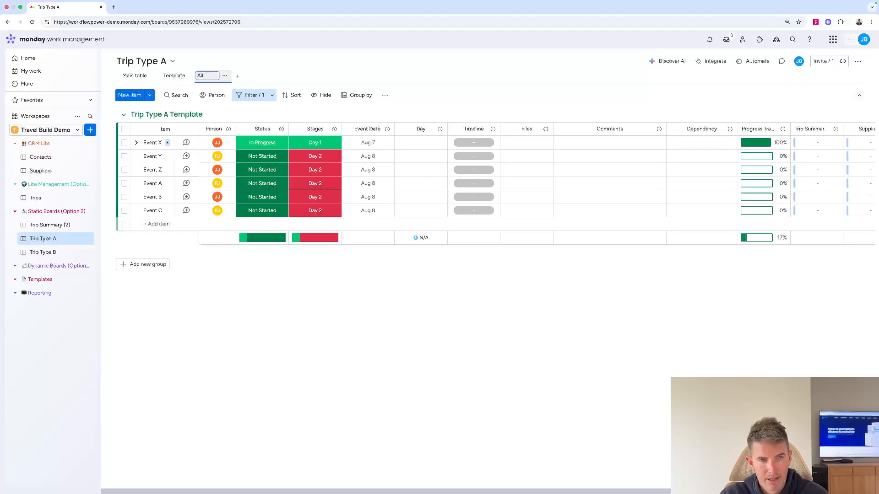
{"action": "left_click", "coordinate": [223, 75]}
{"action": "left_click", "coordinate": [224, 92]}
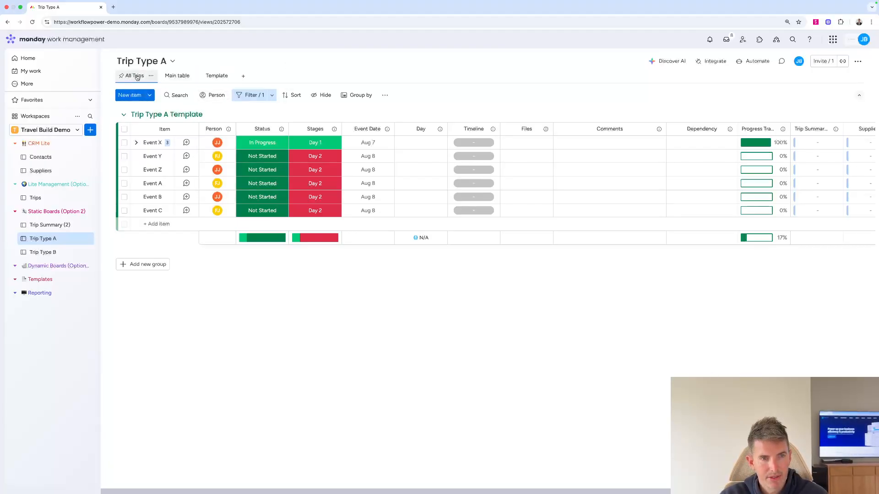
Clear the Trip Type A Template group filter from the All Trips view and switch to advanced filters
{"action": "left_click", "coordinate": [251, 95]}
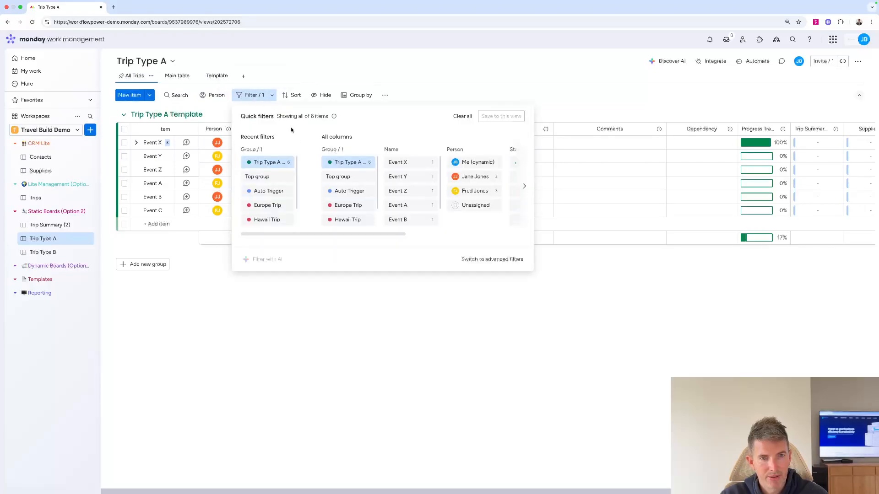
{"action": "left_click", "coordinate": [268, 162]}
{"action": "left_click", "coordinate": [481, 260]}
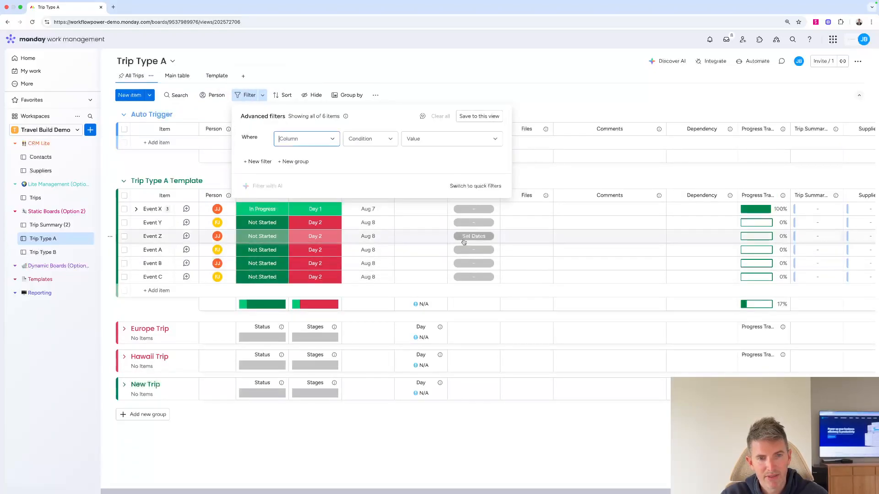
Filter the All Trips view to Group is not Auto Trigger or Trip Type A Template, and save the filter to the view
{"action": "left_click", "coordinate": [316, 140]}
{"action": "left_click", "coordinate": [309, 170]}
{"action": "left_click", "coordinate": [370, 139]}
{"action": "left_click", "coordinate": [359, 167]}
{"action": "left_click", "coordinate": [419, 142]}
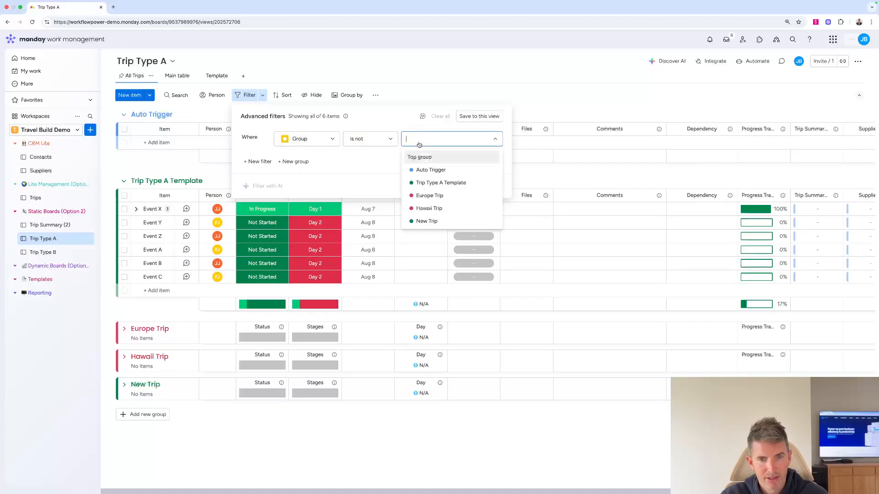
{"action": "left_click", "coordinate": [426, 170]}
{"action": "left_click", "coordinate": [437, 170]}
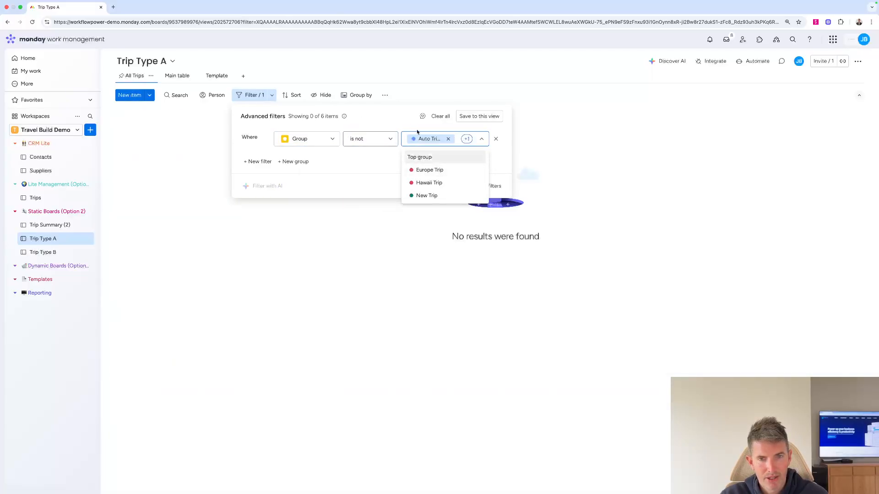
{"action": "left_click", "coordinate": [481, 116]}
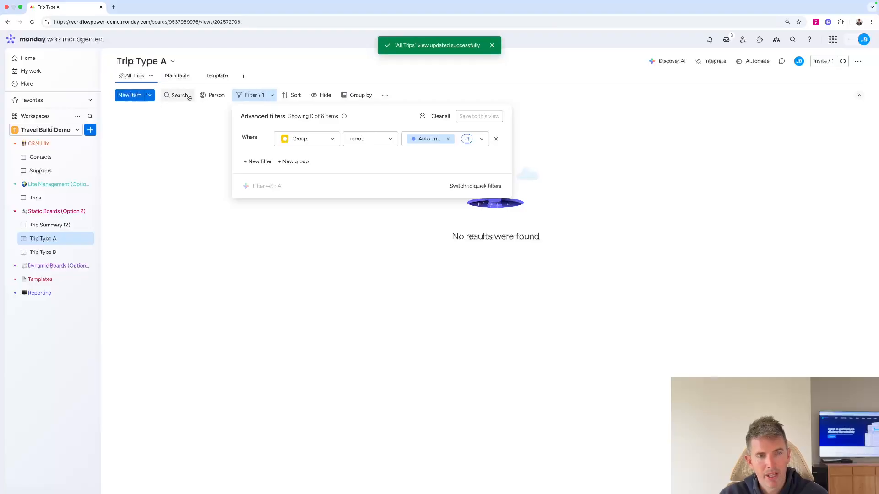
Add an item named Event A to the Europe Trip group in the Main table view
{"action": "left_click", "coordinate": [177, 76]}
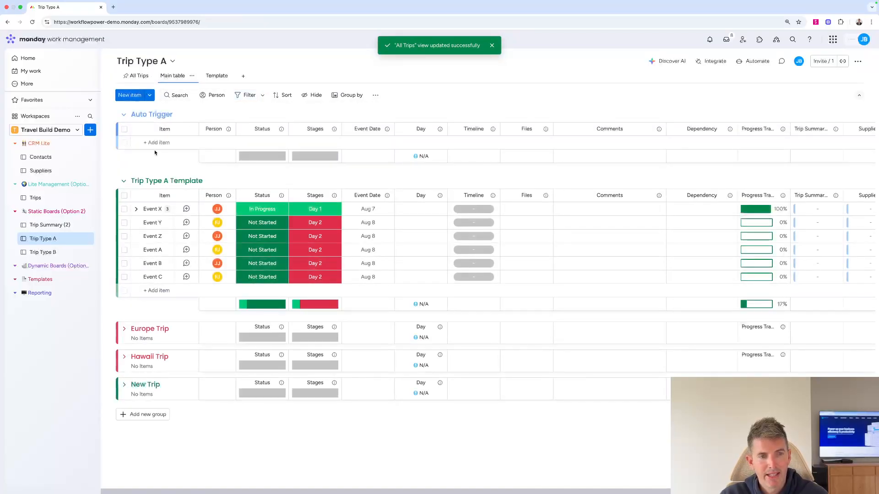
{"action": "left_click", "coordinate": [125, 329]}
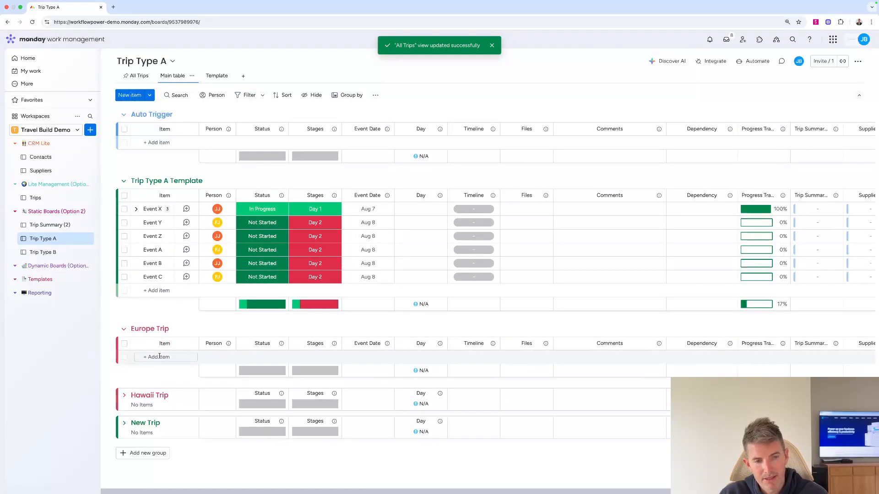
{"action": "left_click", "coordinate": [160, 356]}
{"action": "type", "text": "Event "}
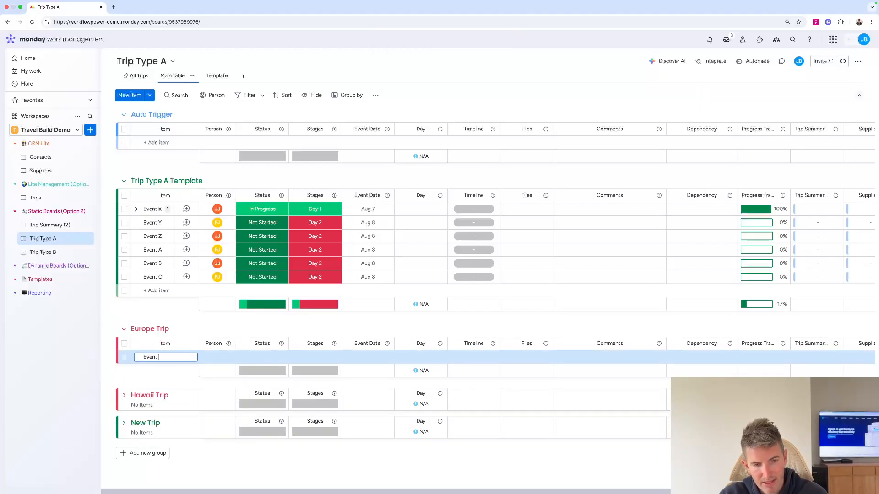
{"action": "type", "text": "A"}
{"action": "key", "text": "Return"}
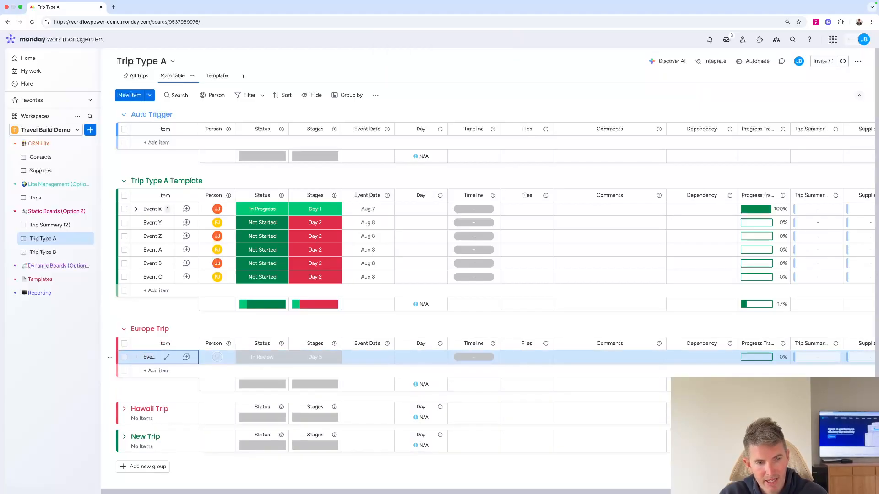
Check the Europe Trip group in the All Trips view and the items in the Template view
{"action": "left_click", "coordinate": [139, 76]}
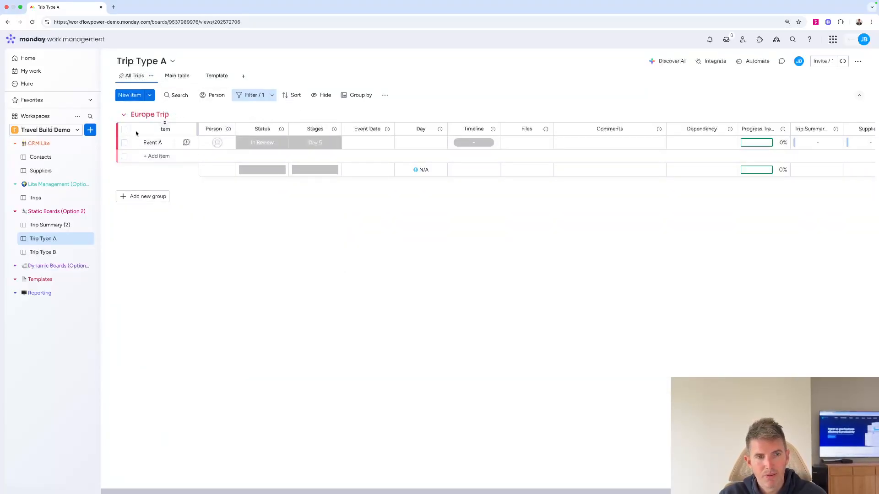
{"action": "left_click", "coordinate": [124, 115]}
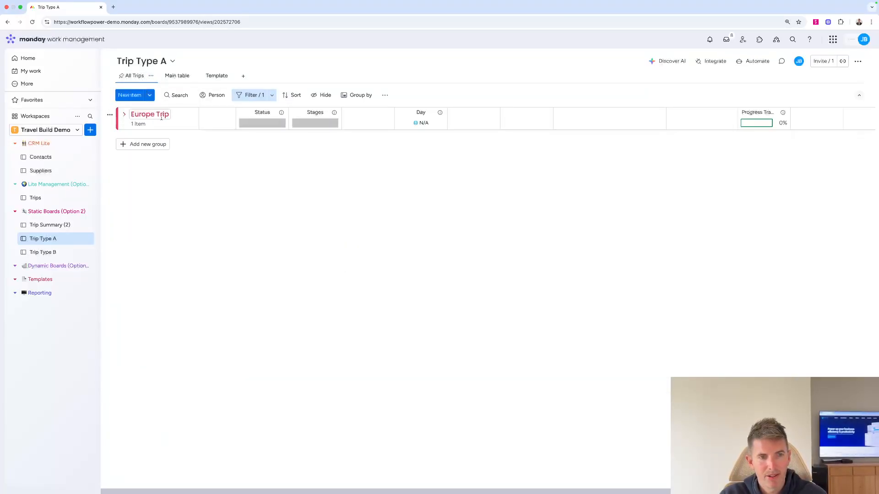
{"action": "left_click", "coordinate": [124, 115]}
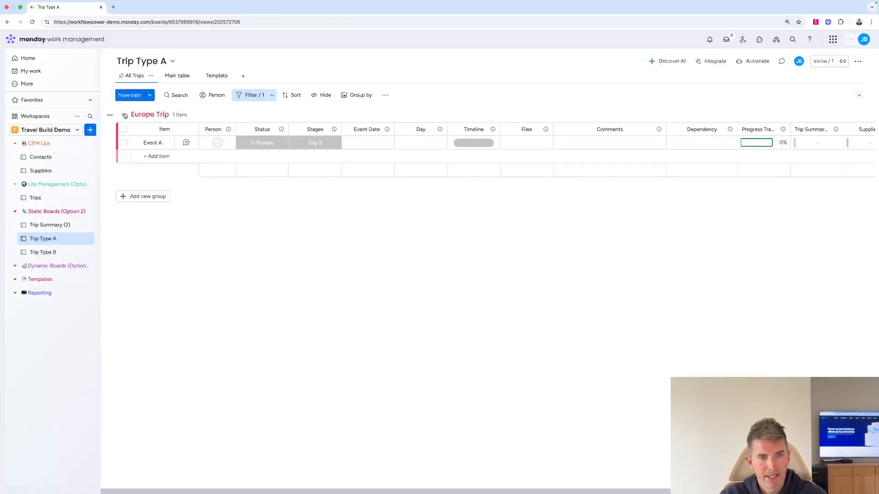
{"action": "left_click", "coordinate": [216, 77]}
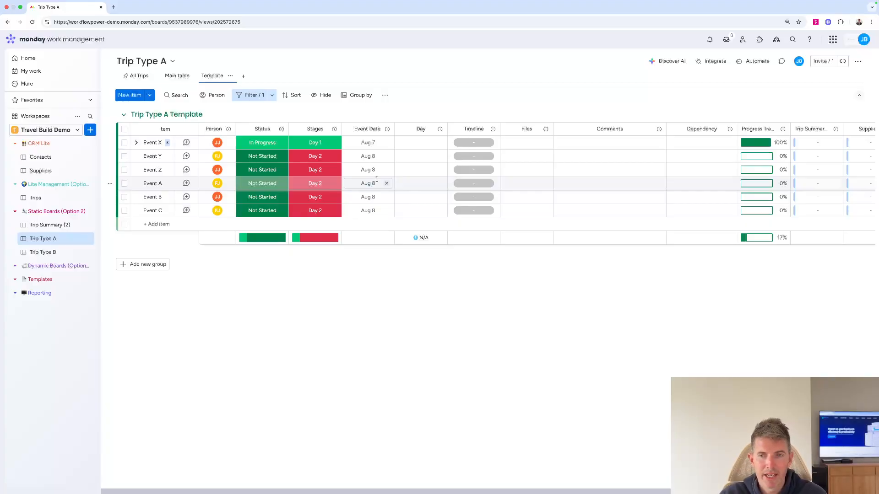
Rename the Trip Summary (2) board's connect column for Trip Type A as Trip Type Activity
{"action": "left_click", "coordinate": [57, 224]}
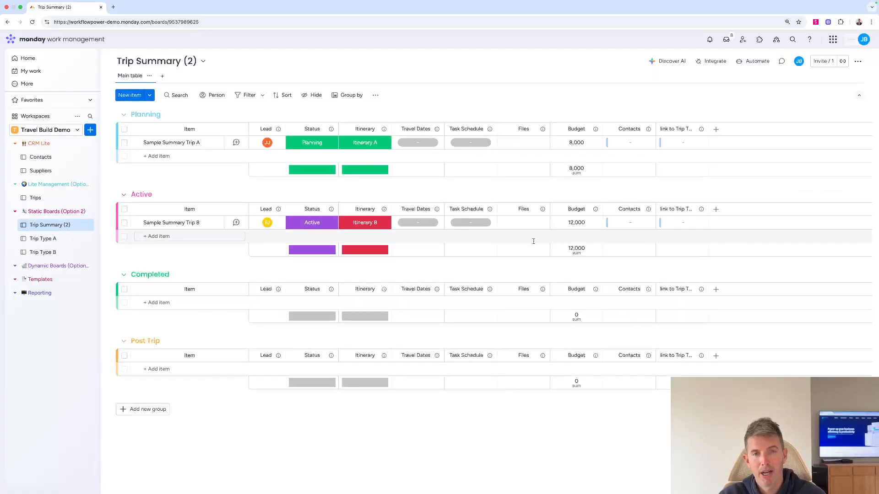
{"action": "left_click", "coordinate": [677, 129]}
{"action": "type", "text": "Trip Type"}
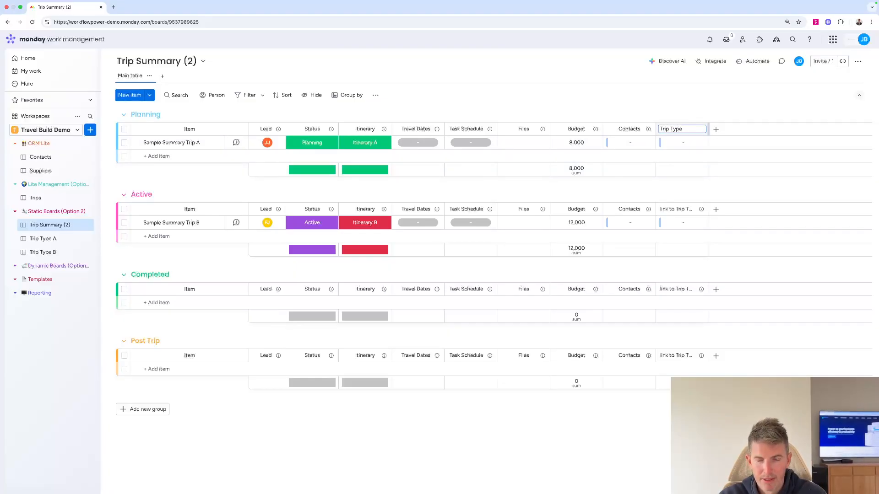
{"action": "left_click", "coordinate": [683, 110]}
Add a mirror column from the Trip Type Activity connection showing Progress Tracking from Trip Type A
{"action": "left_click", "coordinate": [700, 129]}
{"action": "mouse_move", "coordinate": [734, 152]}
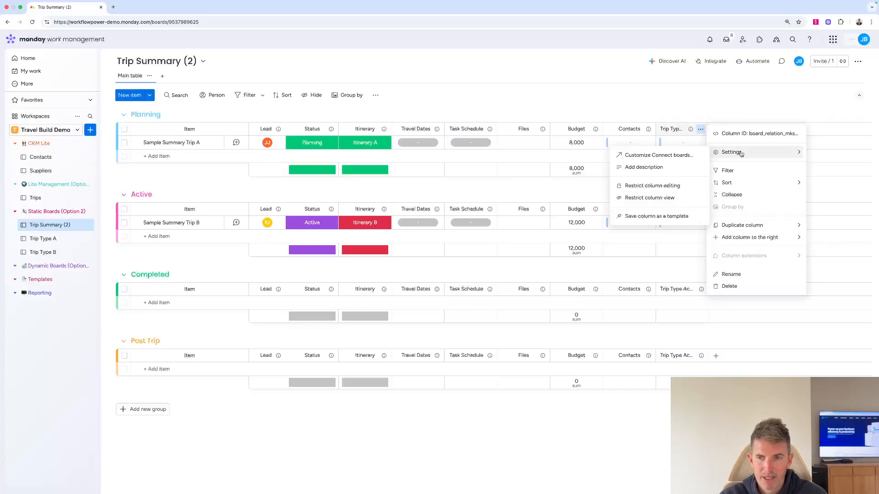
{"action": "left_click", "coordinate": [687, 158]}
{"action": "left_click", "coordinate": [611, 249]}
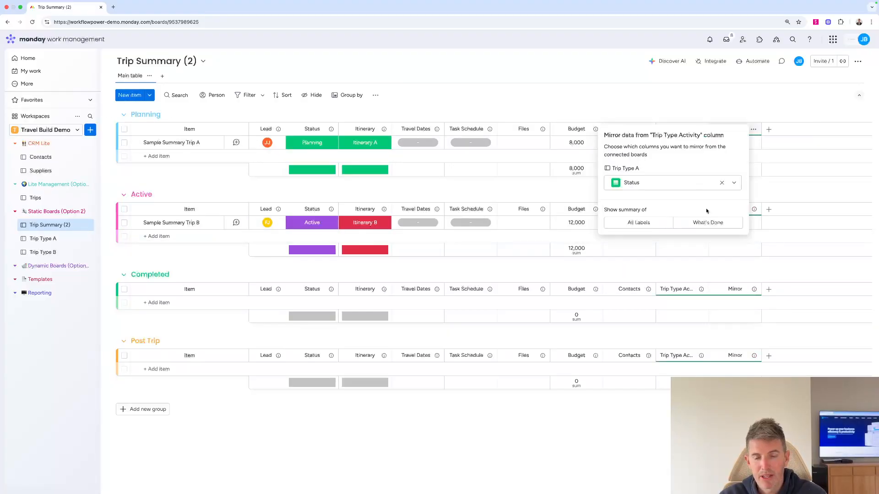
{"action": "left_click", "coordinate": [676, 183]}
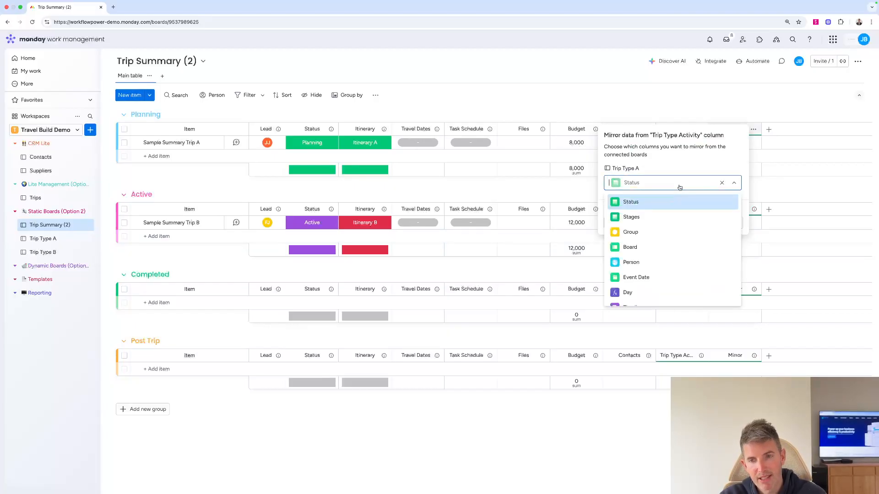
{"action": "scroll", "coordinate": [671, 248], "scroll_direction": "down", "scroll_amount": 5}
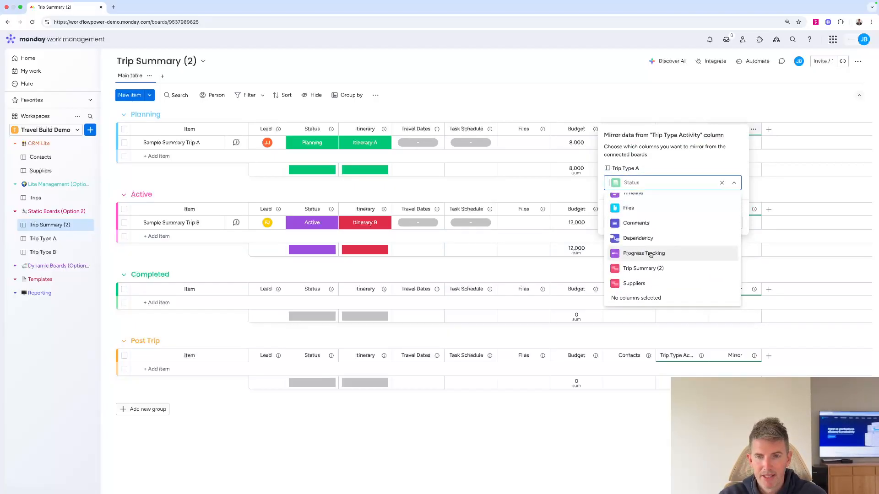
{"action": "left_click", "coordinate": [668, 251]}
Rename the mirror column as Progress and place it between the Budget and Contacts columns
{"action": "left_click", "coordinate": [722, 124]}
{"action": "left_click", "coordinate": [728, 128]}
{"action": "key", "text": "super+a"}
{"action": "type", "text": "Progress"}
{"action": "left_click", "coordinate": [706, 90]}
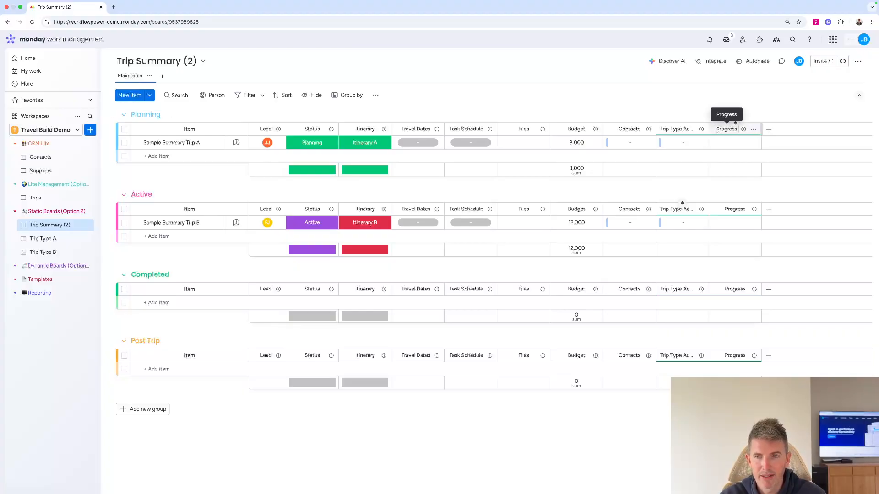
{"action": "left_click_drag", "start_coordinate": [697, 129], "coordinate": [631, 127]}
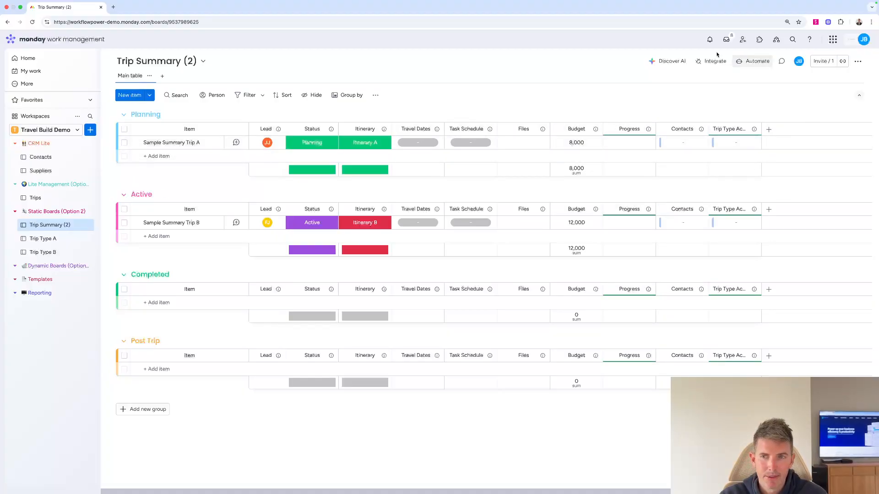
Start a custom automation on Trip Summary (2) triggered when Status changes to Active
{"action": "left_click", "coordinate": [749, 66]}
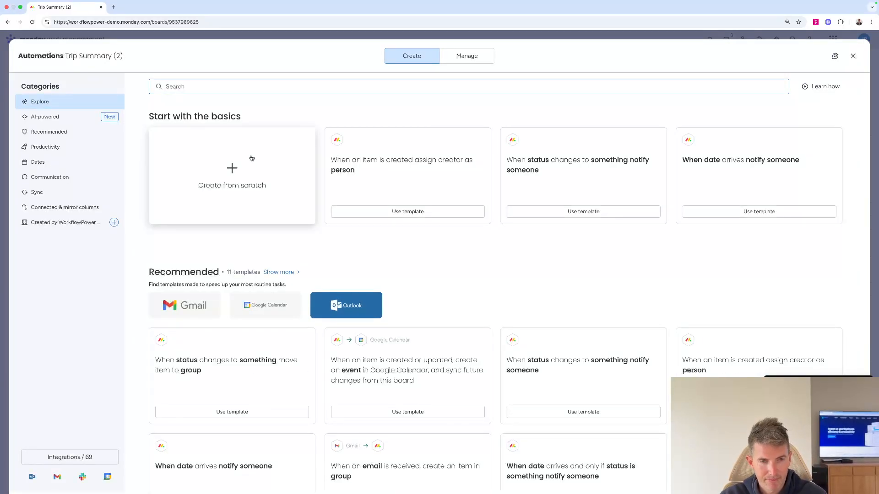
{"action": "left_click", "coordinate": [231, 173]}
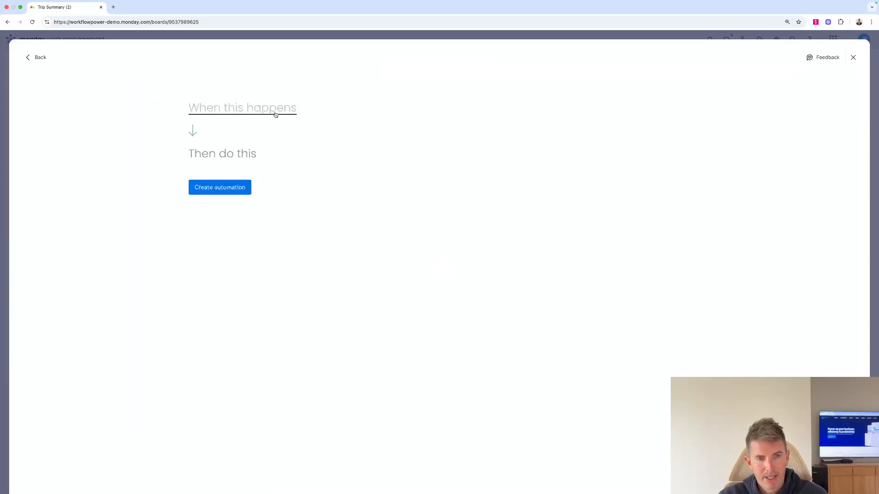
{"action": "left_click", "coordinate": [275, 115]}
{"action": "left_click", "coordinate": [250, 147]}
{"action": "left_click", "coordinate": [241, 110]}
{"action": "left_click", "coordinate": [242, 137]}
{"action": "left_click", "coordinate": [350, 110]}
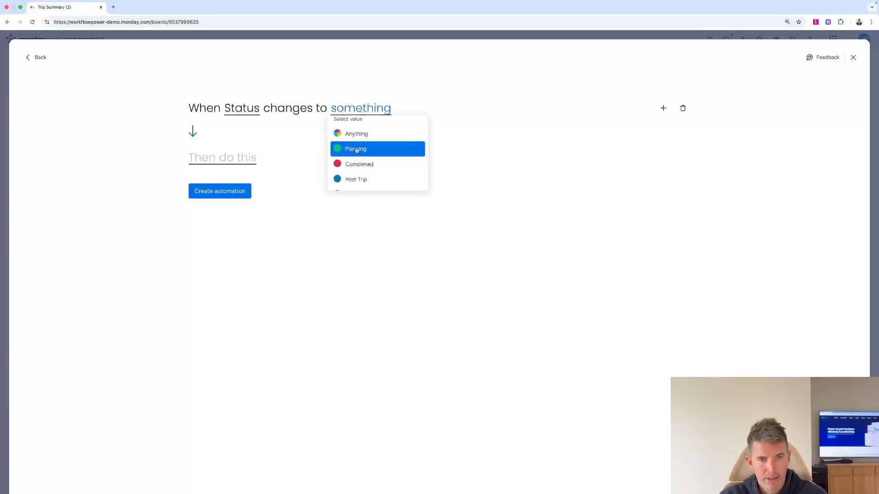
{"action": "scroll", "coordinate": [357, 150], "scroll_direction": "down", "scroll_amount": 1}
{"action": "left_click", "coordinate": [357, 182]}
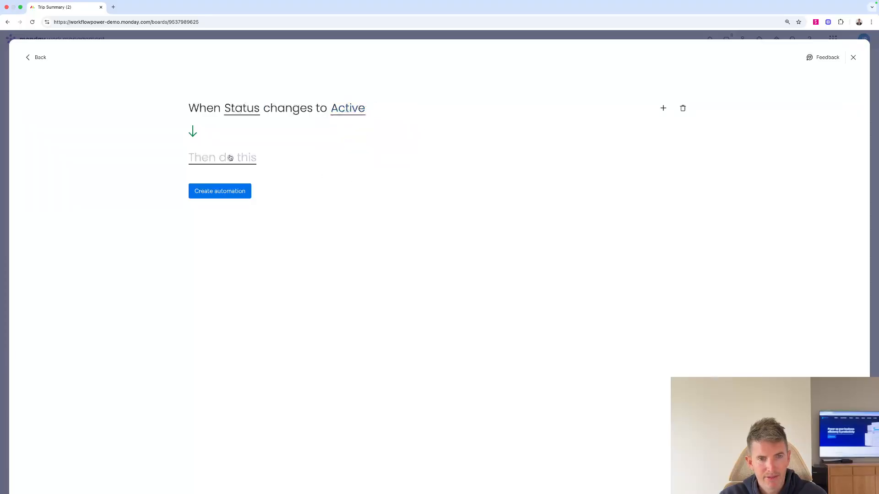
Set the automation's action to create an item in the Travel Build Demo workspace's Trip Type A board
{"action": "left_click", "coordinate": [236, 157]}
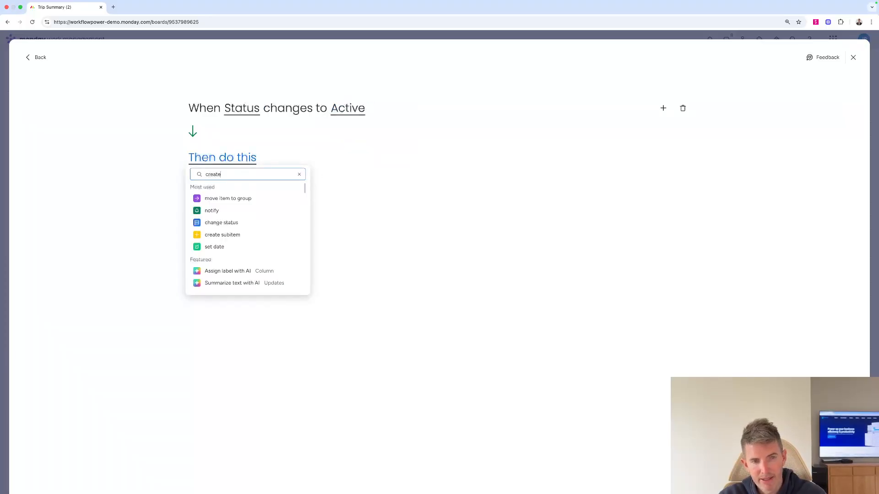
{"action": "type", "text": "create"}
{"action": "left_click", "coordinate": [246, 245]}
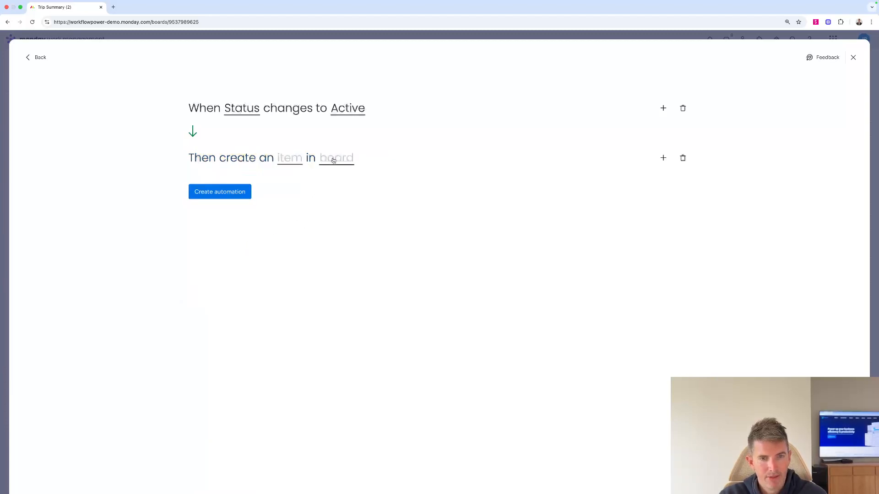
{"action": "left_click", "coordinate": [333, 159]}
{"action": "type", "text": "tr"}
{"action": "type", "text": "ips"}
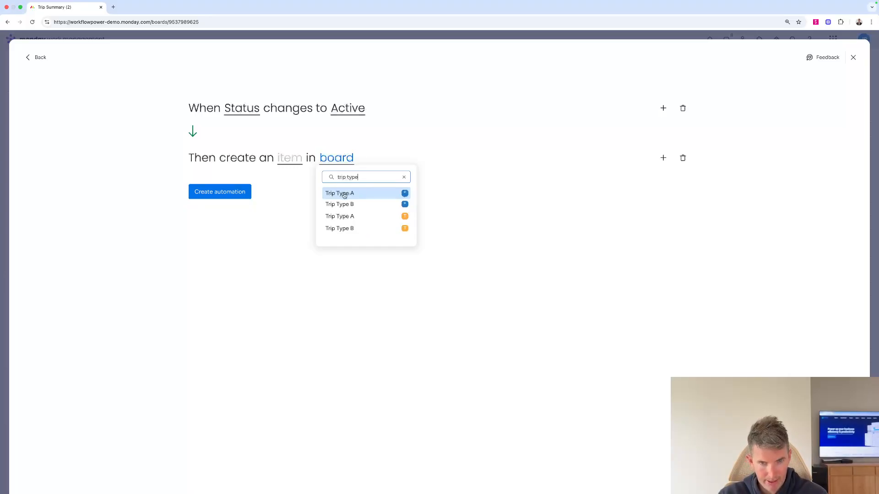
{"action": "left_click", "coordinate": [347, 218]}
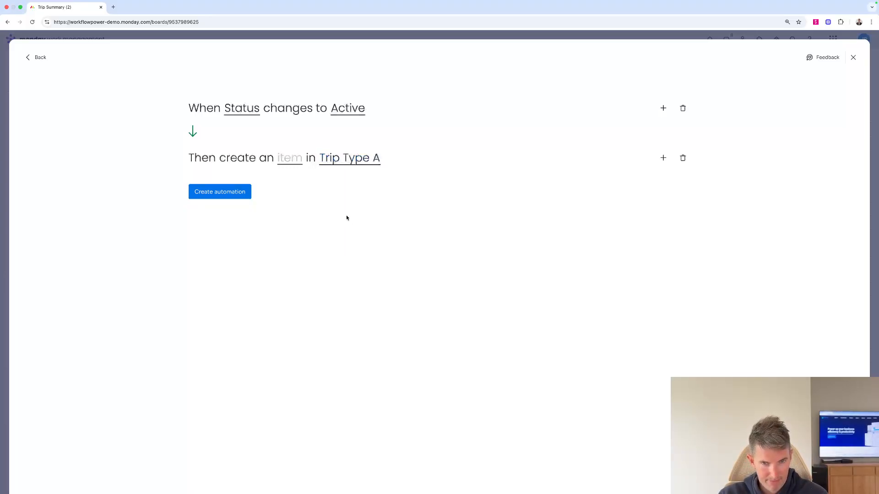
Remove the status and files mappings for the item created in the Auto Trigger group, and create the automation
{"action": "left_click", "coordinate": [282, 161]}
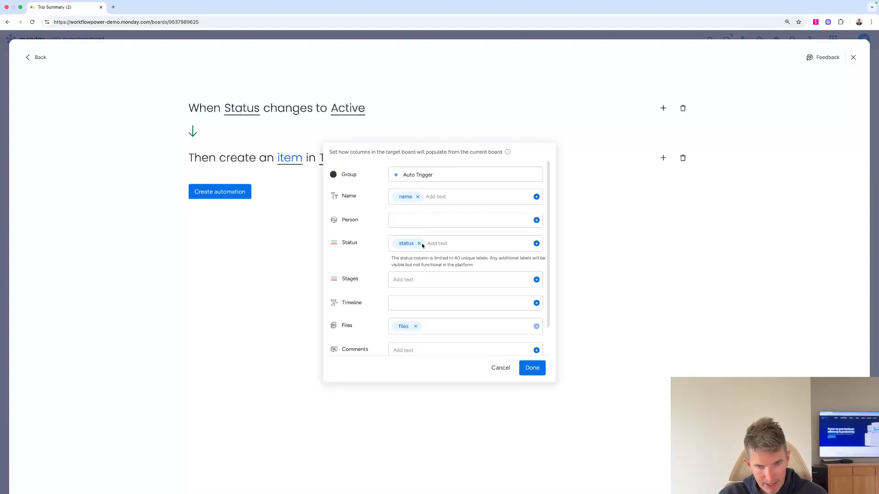
{"action": "left_click", "coordinate": [419, 244]}
{"action": "left_click", "coordinate": [416, 313]}
{"action": "scroll", "coordinate": [426, 276], "scroll_direction": "down", "scroll_amount": 1}
{"action": "scroll", "coordinate": [422, 251], "scroll_direction": "up", "scroll_amount": 1}
{"action": "left_click", "coordinate": [542, 366]}
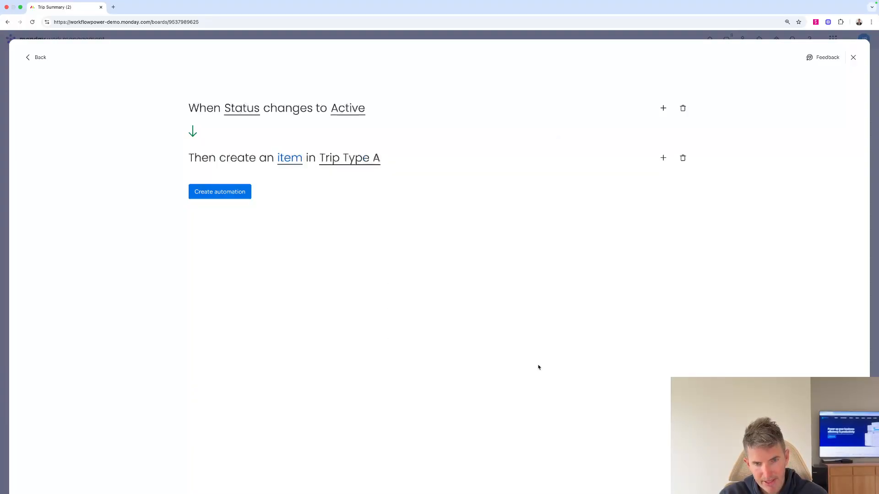
{"action": "left_click", "coordinate": [225, 193]}
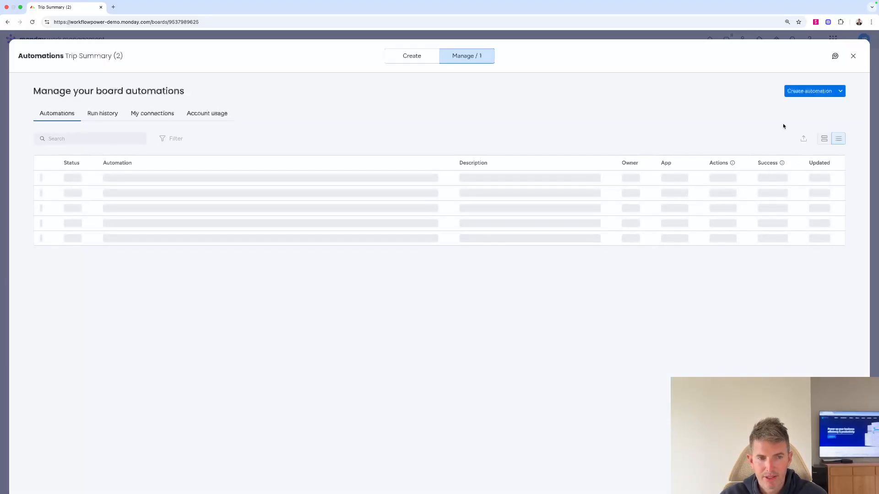
{"action": "left_click", "coordinate": [852, 56]}
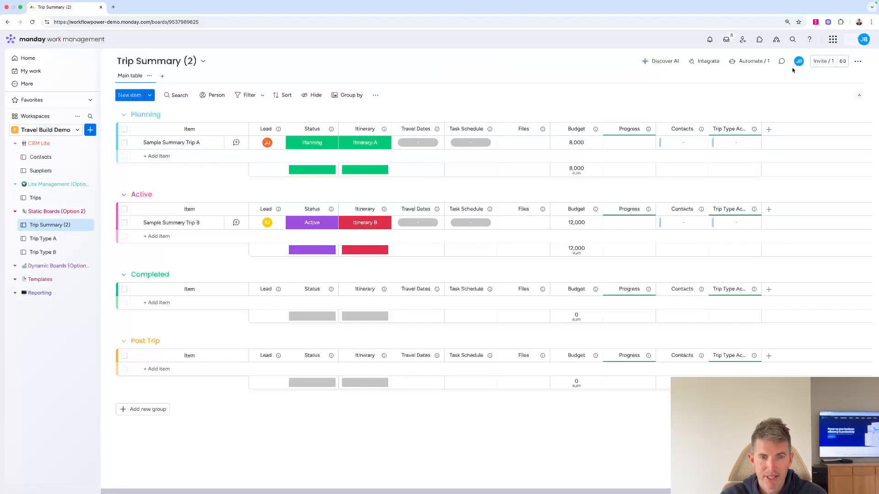
Start a custom automation on Trip Type A triggered when an item is created, only if it is in the Auto Trigger group
{"action": "left_click", "coordinate": [46, 239]}
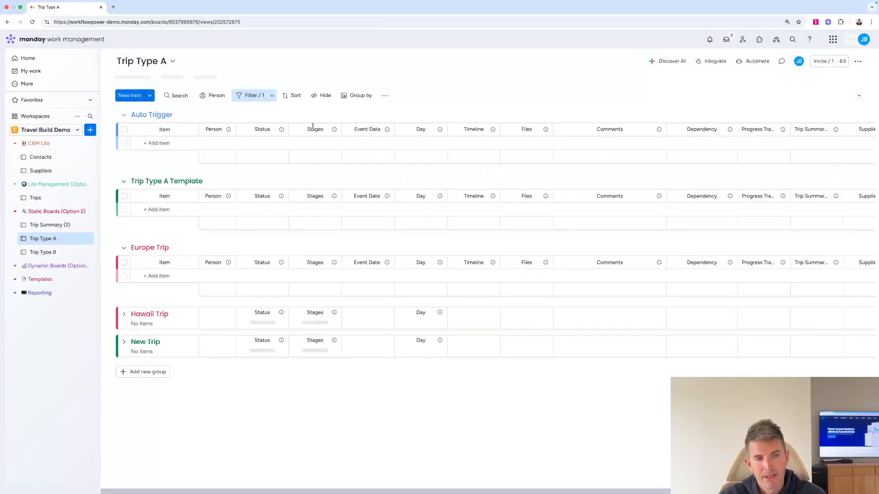
{"action": "left_click", "coordinate": [744, 65]}
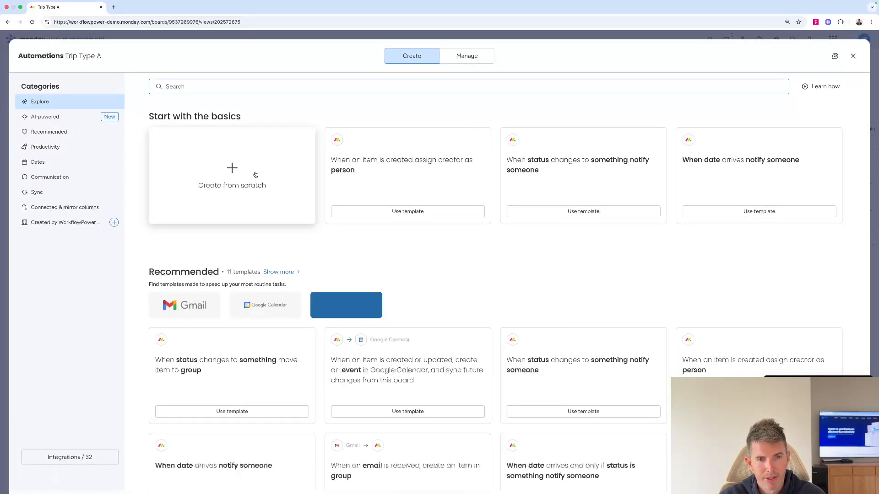
{"action": "left_click", "coordinate": [255, 174]}
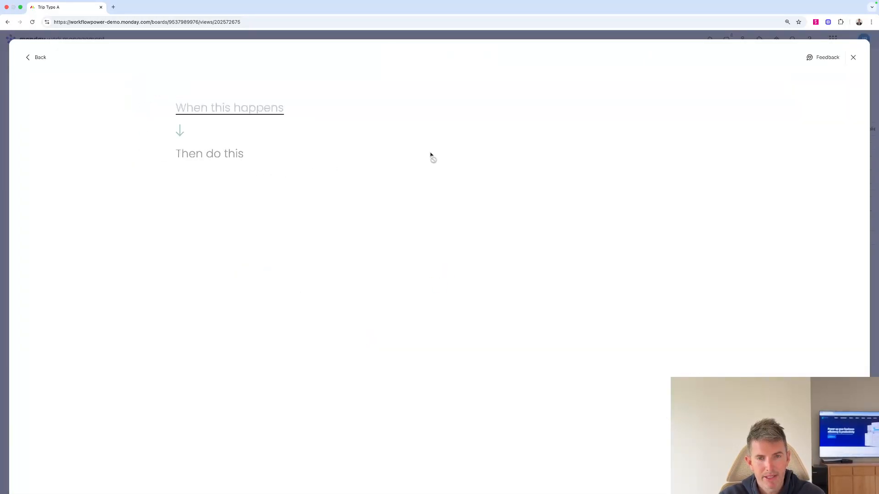
{"action": "left_click", "coordinate": [257, 112]}
{"action": "left_click", "coordinate": [230, 160]}
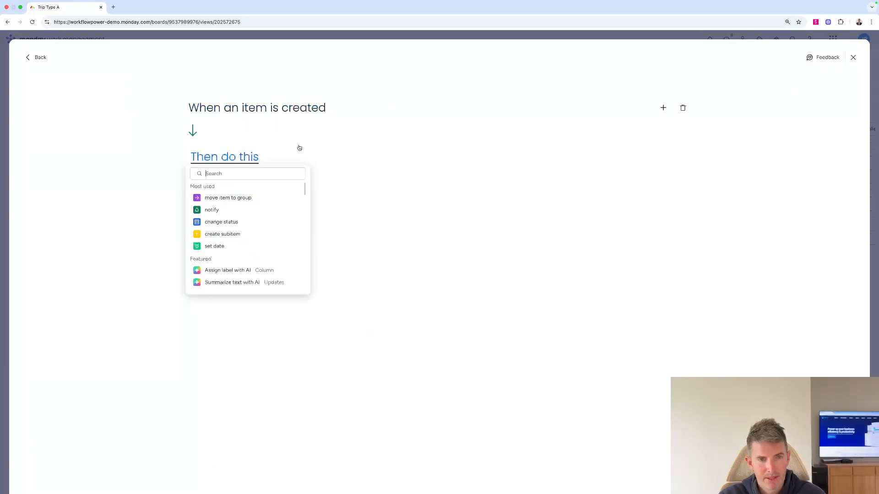
{"action": "left_click", "coordinate": [663, 108]}
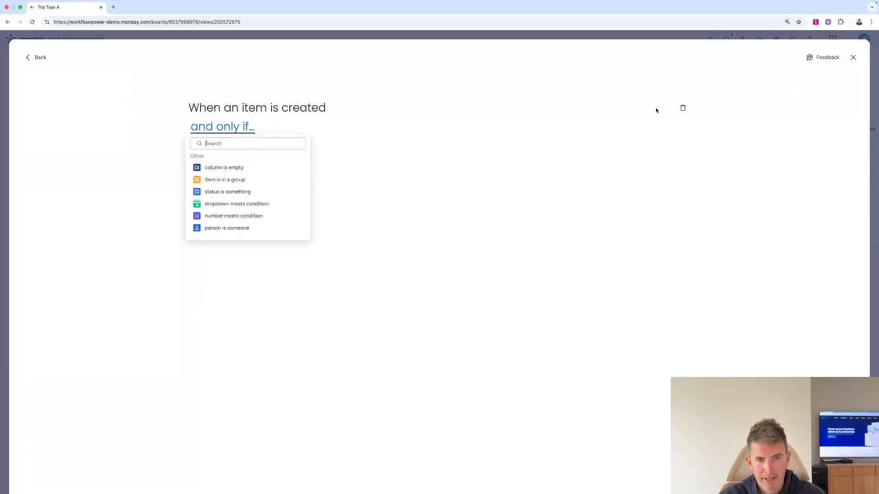
{"action": "left_click", "coordinate": [244, 180]}
{"action": "left_click", "coordinate": [330, 130]}
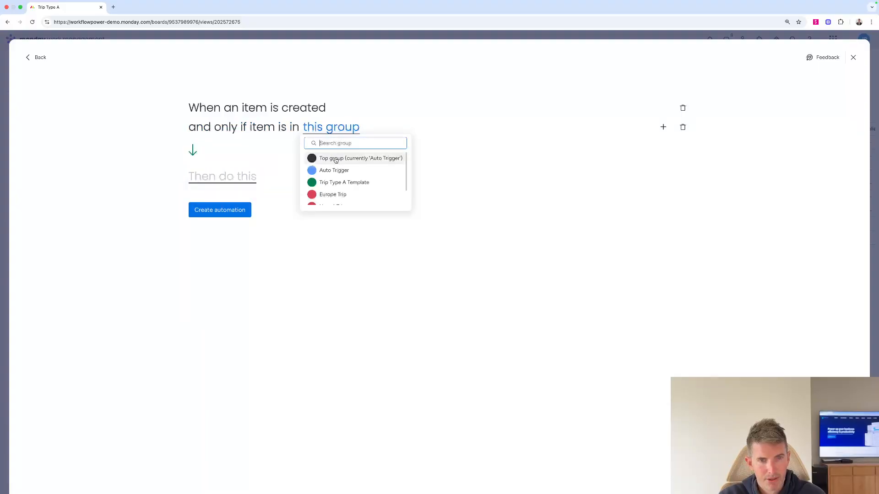
{"action": "left_click", "coordinate": [336, 171]}
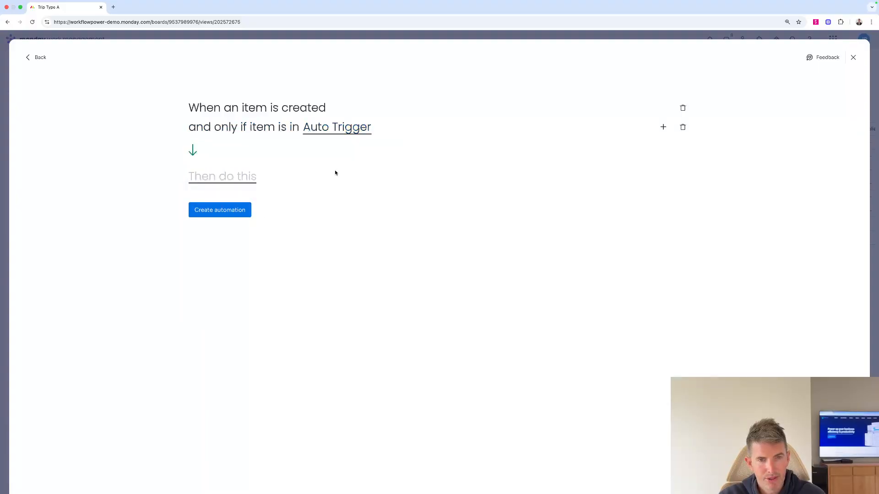
Set the automation's action to duplicate the Trip Type A Template group, create the automation, and return to the board
{"action": "left_click", "coordinate": [234, 182]}
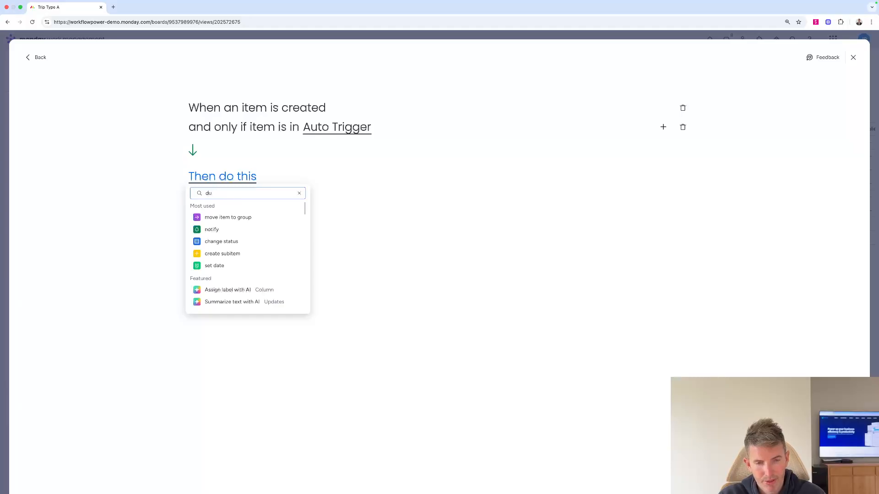
{"action": "left_click", "coordinate": [232, 241]}
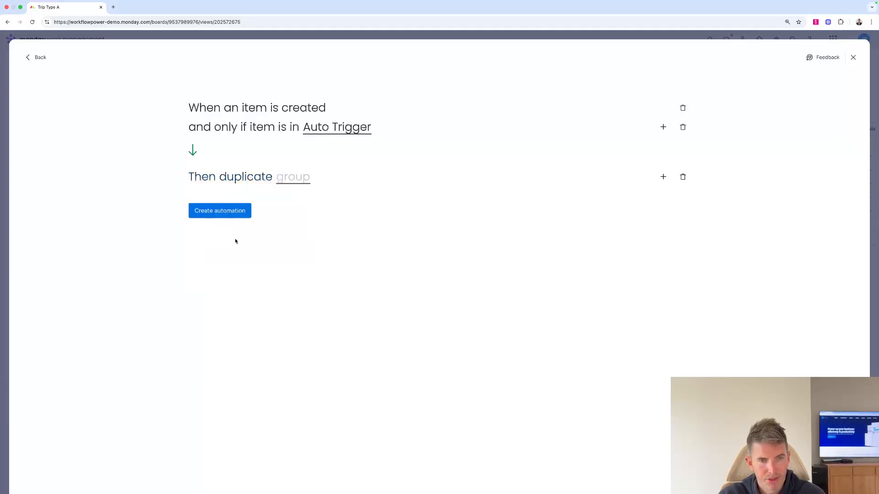
{"action": "left_click", "coordinate": [288, 176]}
{"action": "left_click", "coordinate": [309, 229]}
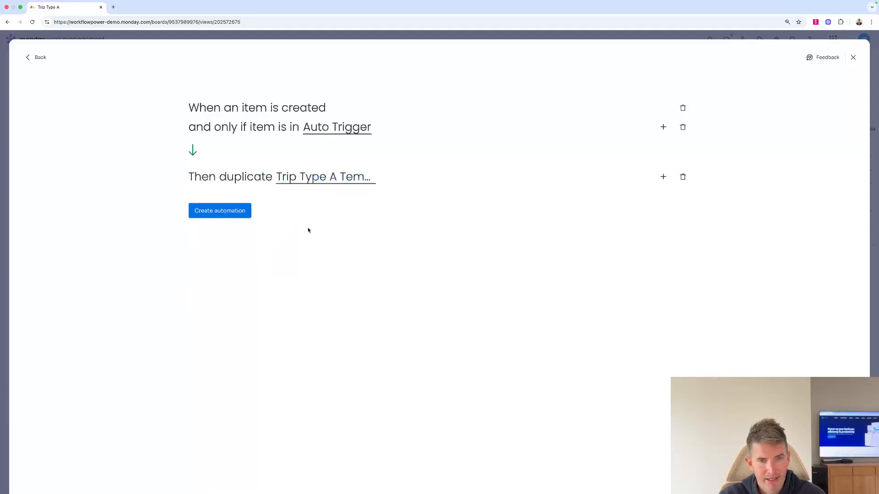
{"action": "left_click", "coordinate": [229, 213]}
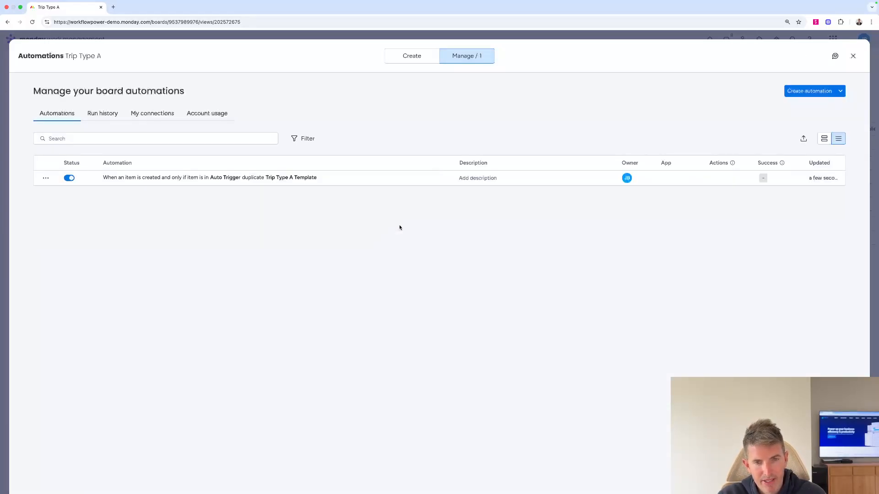
{"action": "left_click", "coordinate": [852, 56]}
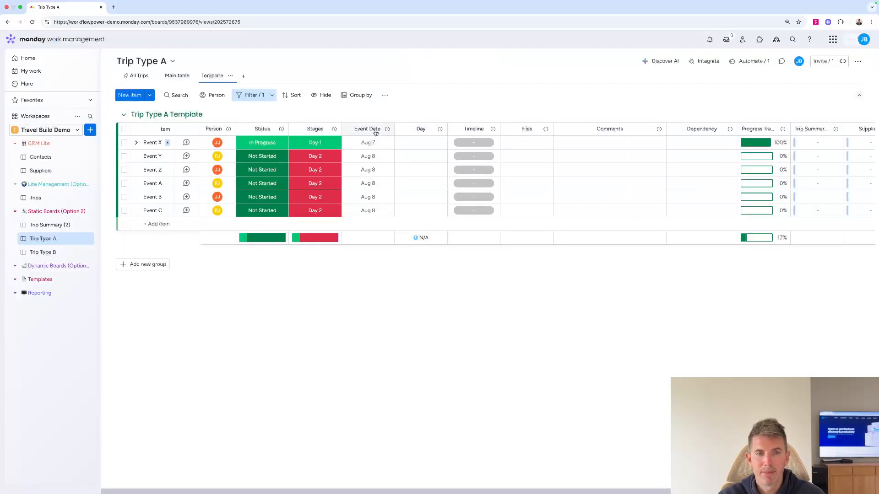
Add an item named Trip X to the Planning group of Trip Summary (2), with Itinerary A and status Active
{"action": "left_click", "coordinate": [52, 225]}
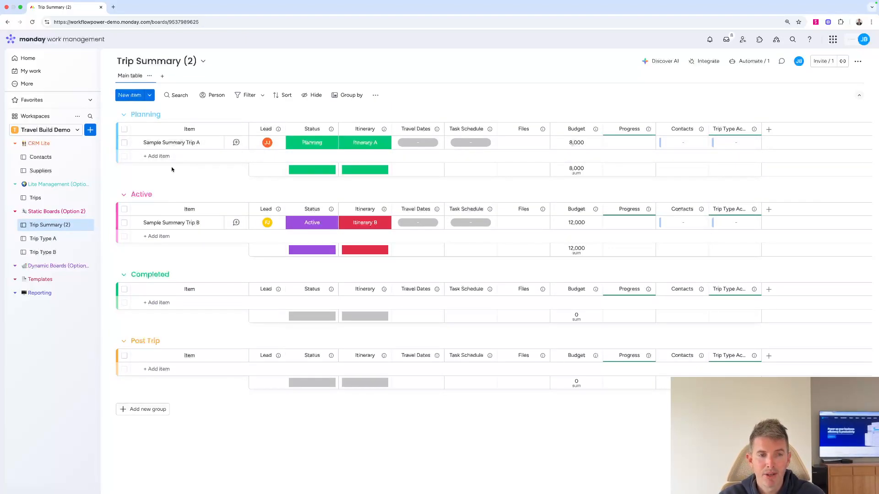
{"action": "left_click", "coordinate": [160, 156]}
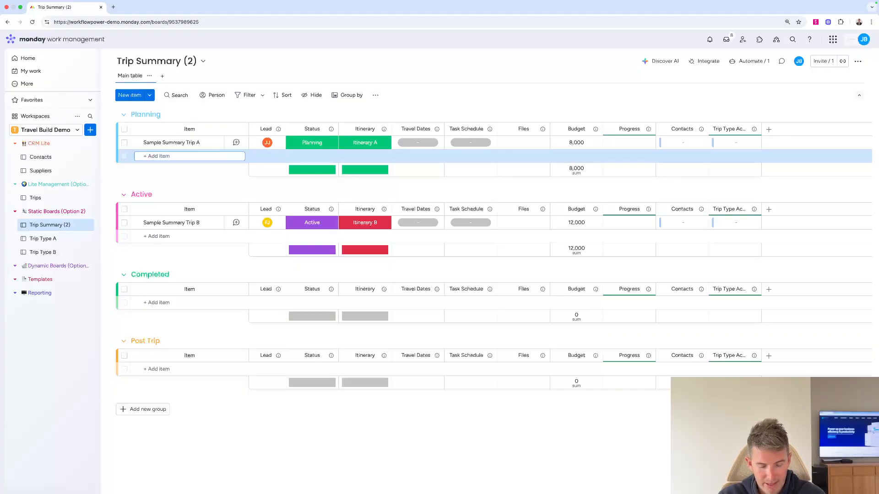
{"action": "type", "text": "Trip X"}
{"action": "key", "text": "Return"}
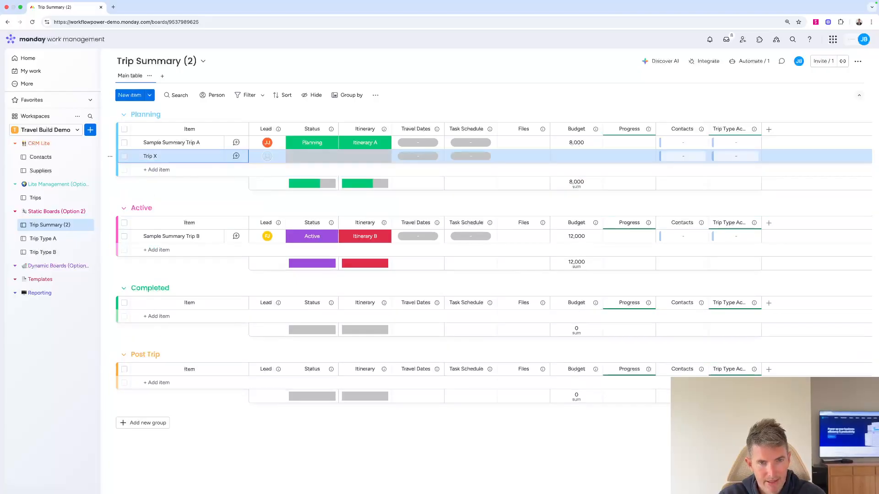
{"action": "left_click", "coordinate": [375, 162]}
{"action": "left_click", "coordinate": [365, 180]}
{"action": "left_click", "coordinate": [312, 157]}
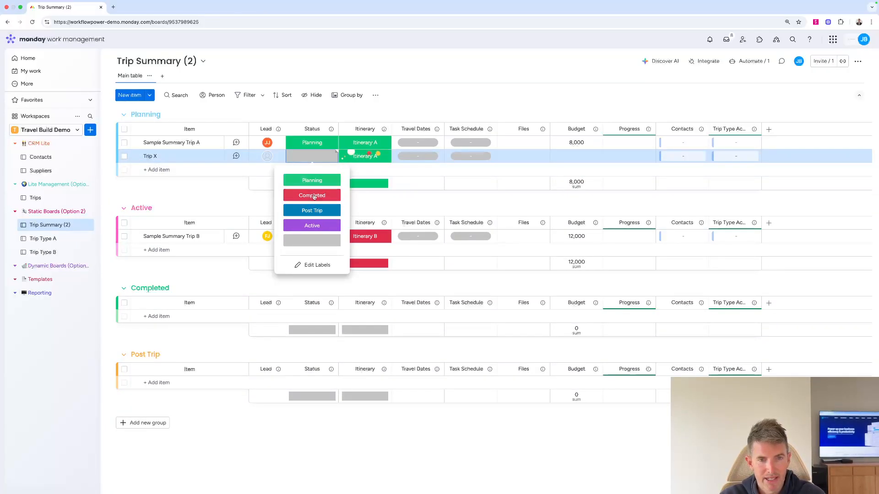
{"action": "left_click", "coordinate": [311, 225]}
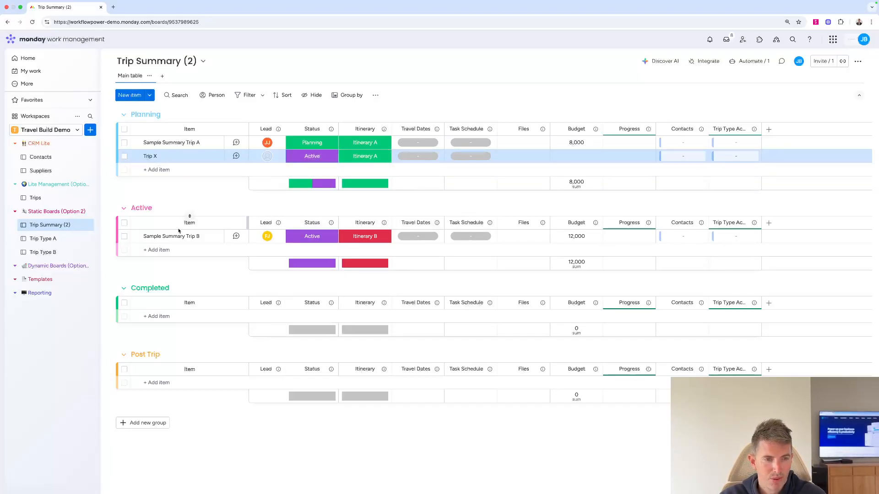
In Trip Type A's All Trips view, rename the duplicated template group as Trip X and reload the board
{"action": "left_click", "coordinate": [53, 238]}
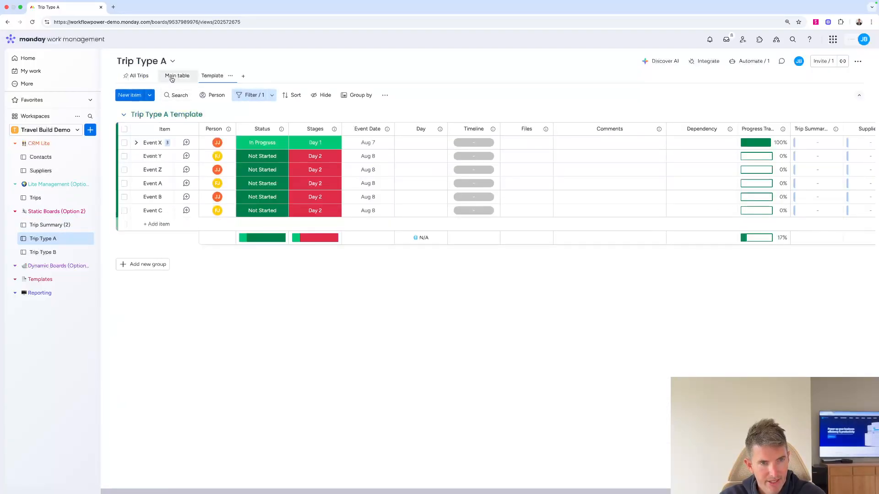
{"action": "left_click", "coordinate": [172, 76]}
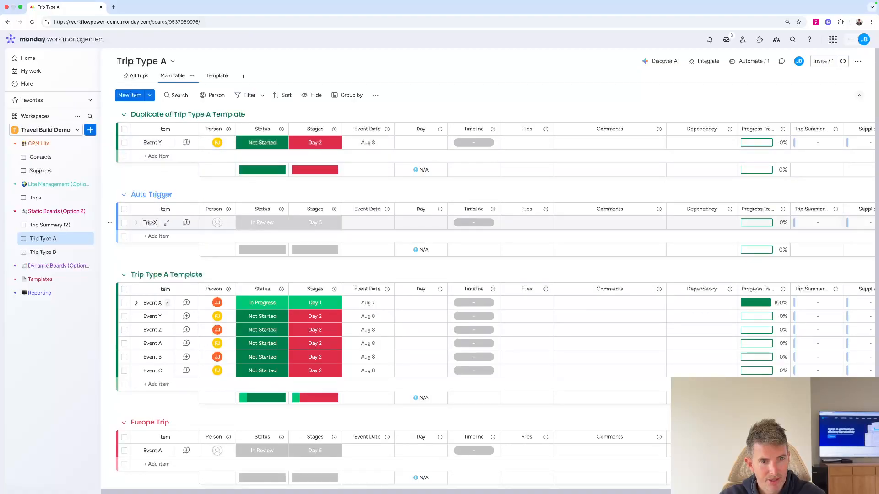
{"action": "left_click", "coordinate": [132, 76]}
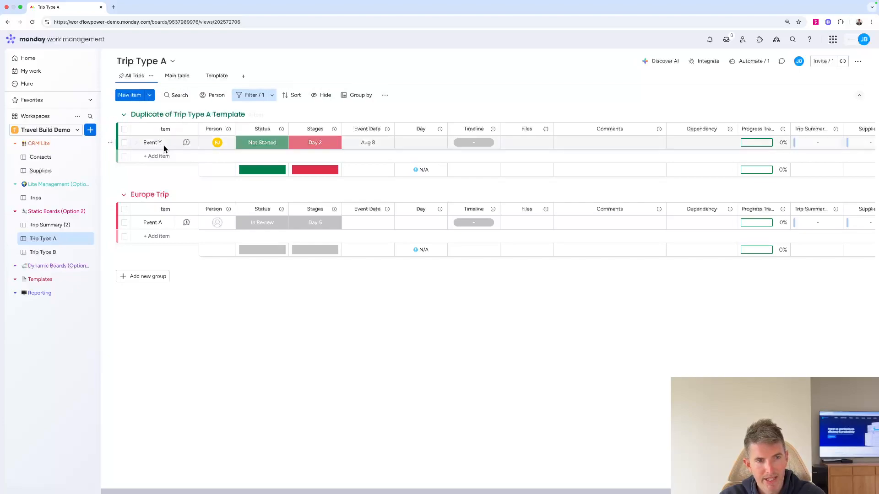
{"action": "left_click", "coordinate": [169, 115]}
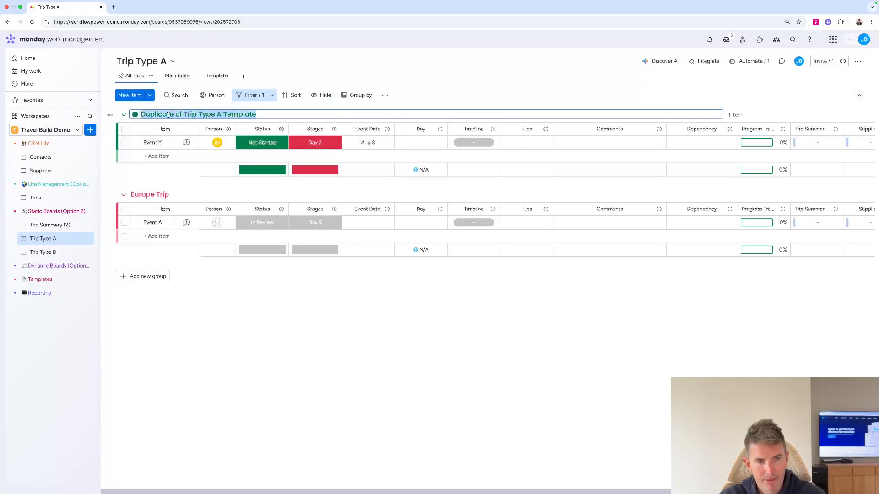
{"action": "type", "text": "Trip X"}
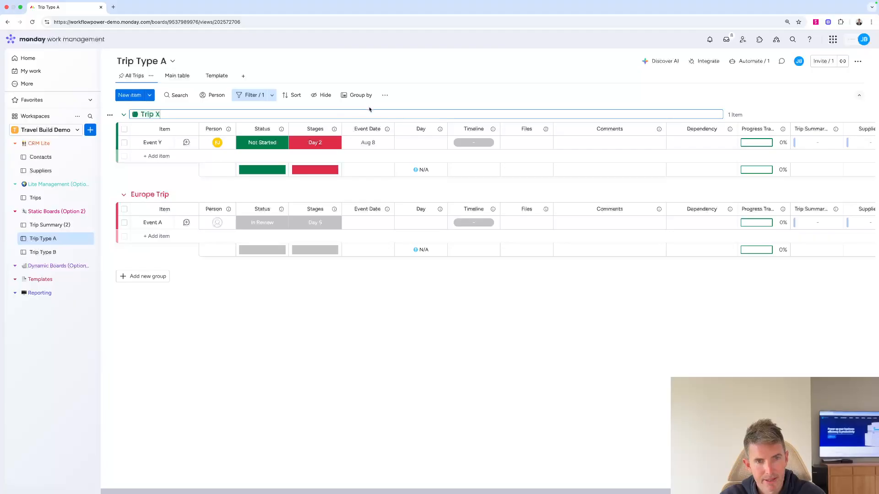
{"action": "key", "text": "Return"}
{"action": "left_click", "coordinate": [364, 97]}
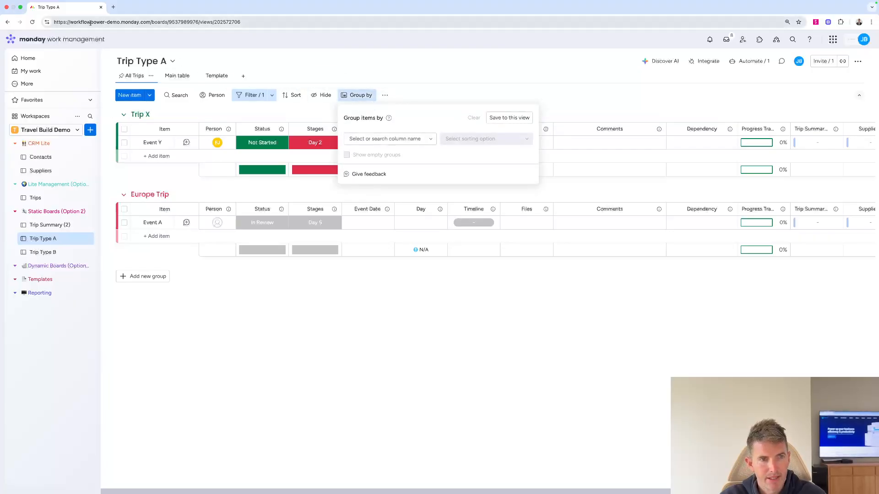
{"action": "left_click", "coordinate": [32, 22]}
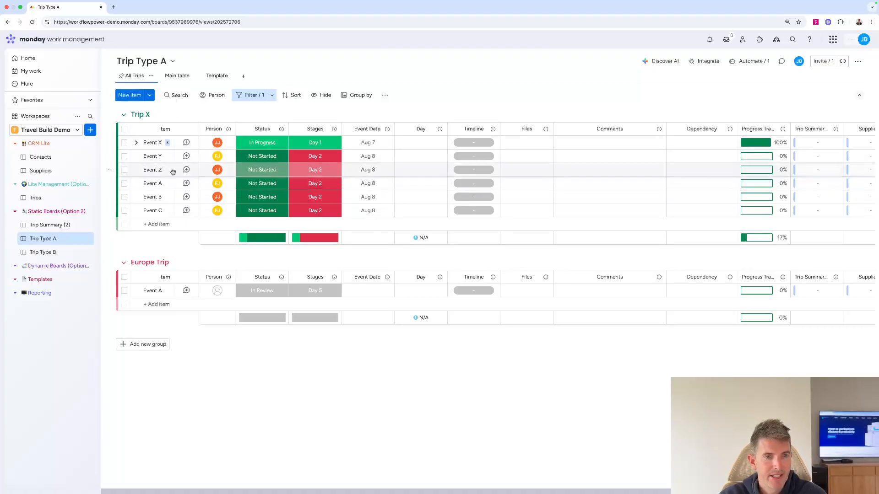
Add a new table view to Trip Type A and name it Trip X
{"action": "left_click", "coordinate": [244, 76]}
{"action": "left_click", "coordinate": [261, 103]}
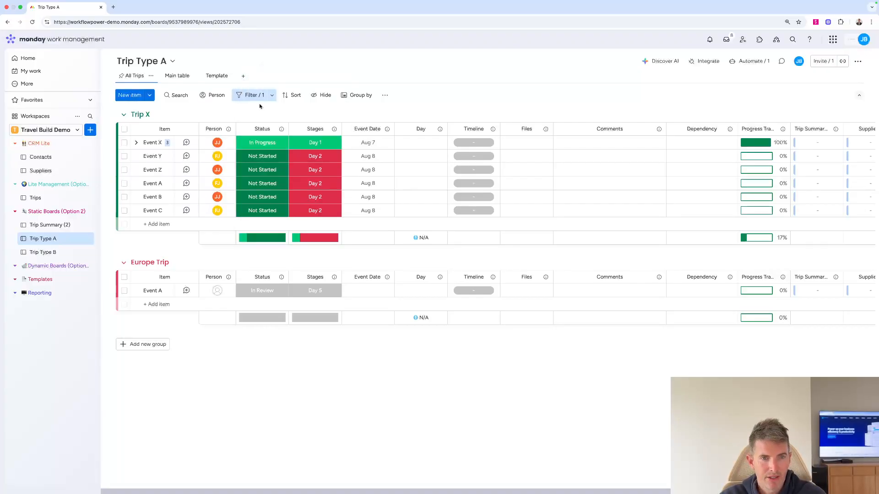
{"action": "left_click", "coordinate": [260, 77]}
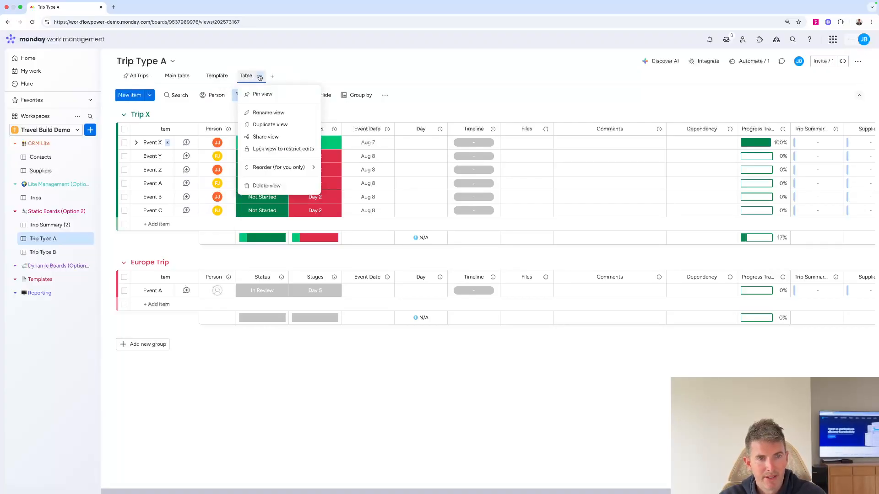
{"action": "left_click", "coordinate": [268, 112]}
{"action": "type", "text": "Trip X"}
{"action": "key", "text": "Return"}
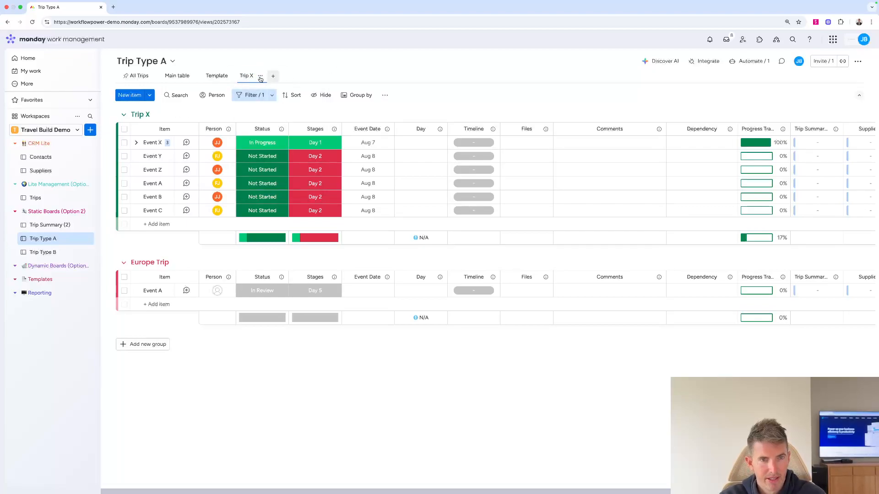
Filter the Trip X view with the advanced condition Group is Trip X, and save the filter to the view
{"action": "left_click", "coordinate": [251, 96]}
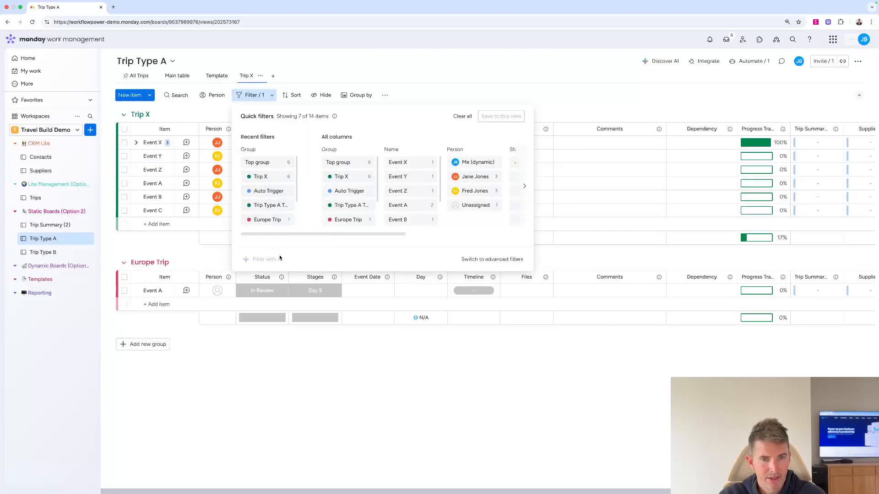
{"action": "left_click", "coordinate": [490, 260]}
{"action": "left_click", "coordinate": [361, 141]}
{"action": "left_click", "coordinate": [362, 156]}
{"action": "left_click", "coordinate": [423, 139]}
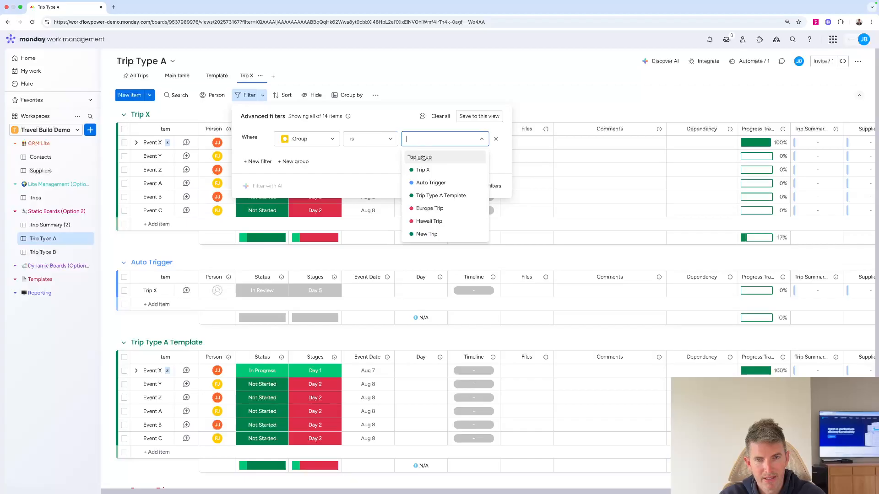
{"action": "left_click", "coordinate": [425, 169]}
{"action": "left_click", "coordinate": [478, 116]}
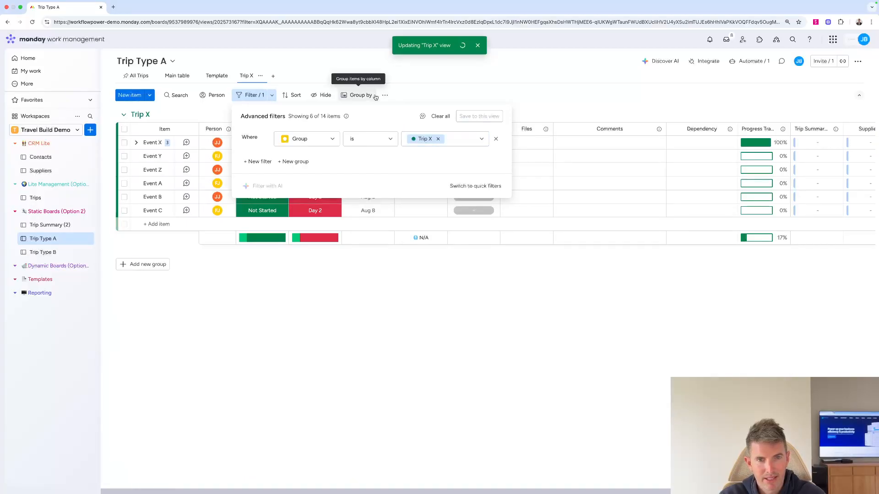
Group the Trip X view's items by Stages and save the grouping to the view
{"action": "left_click", "coordinate": [362, 95]}
{"action": "left_click", "coordinate": [367, 139]}
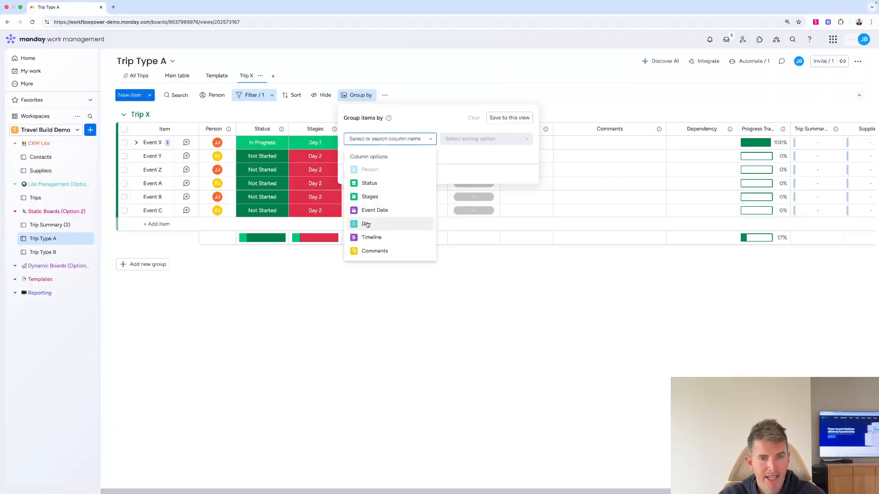
{"action": "left_click", "coordinate": [369, 197]}
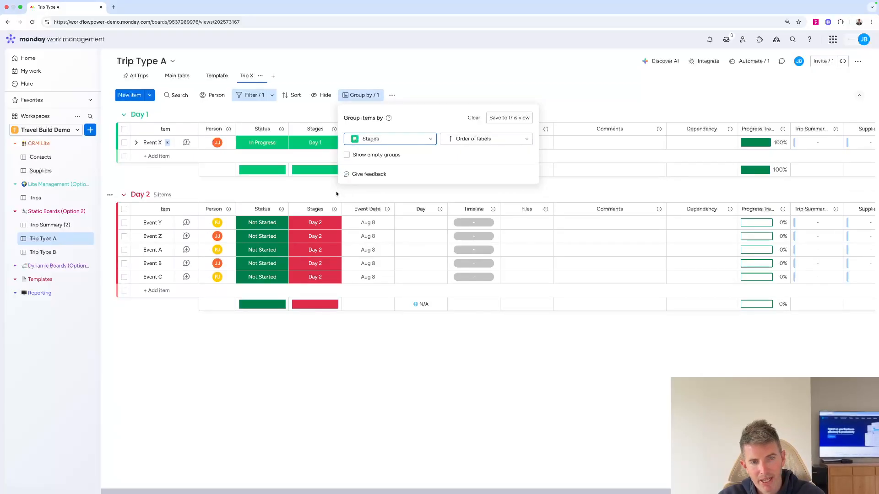
{"action": "left_click", "coordinate": [509, 118]}
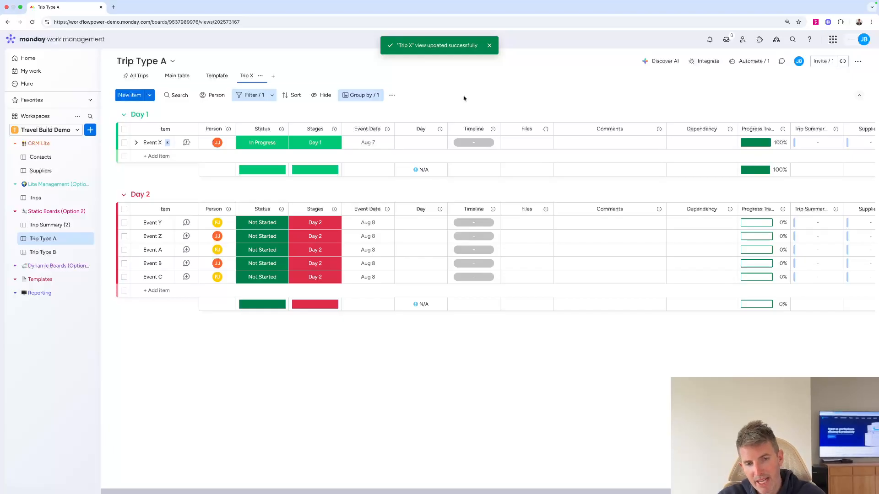
Collapse the Trip X and Europe Trip groups in the All Trips view
{"action": "left_click", "coordinate": [137, 77]}
{"action": "left_click", "coordinate": [123, 115]}
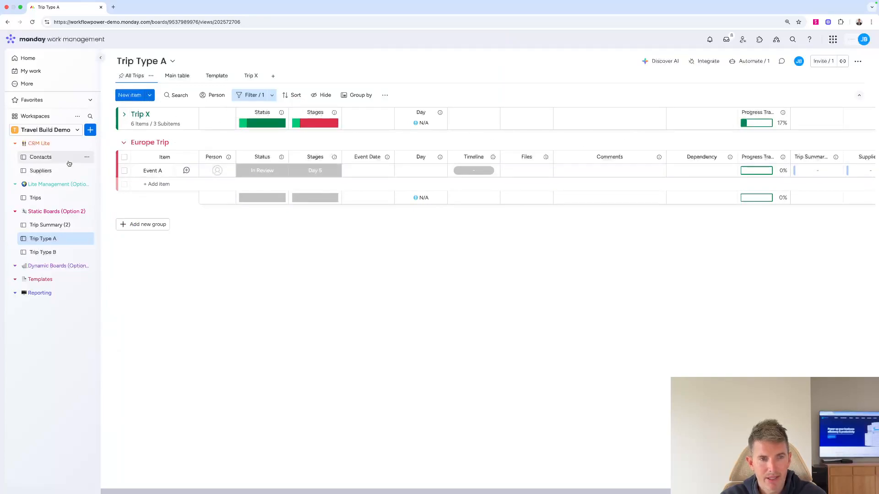
{"action": "left_click", "coordinate": [124, 143]}
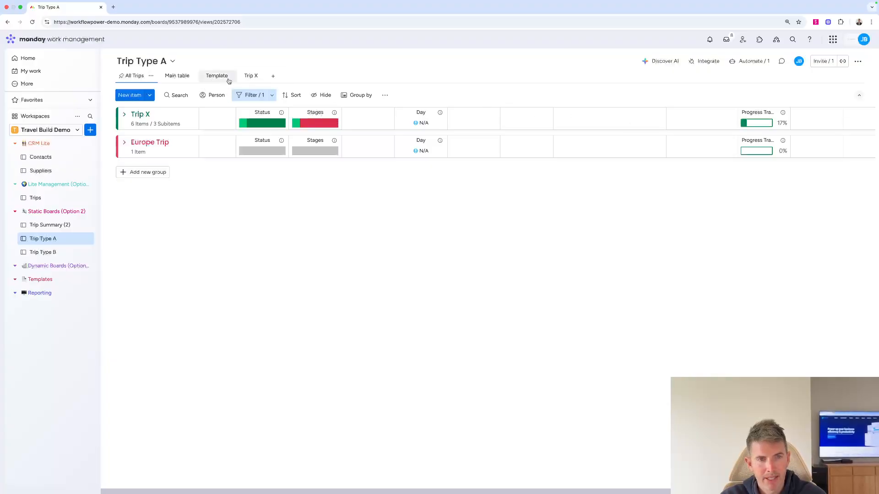
Connect all items in Trip Type A's Trip X group to Trip X in the Trip Summary column
{"action": "left_click", "coordinate": [250, 77]}
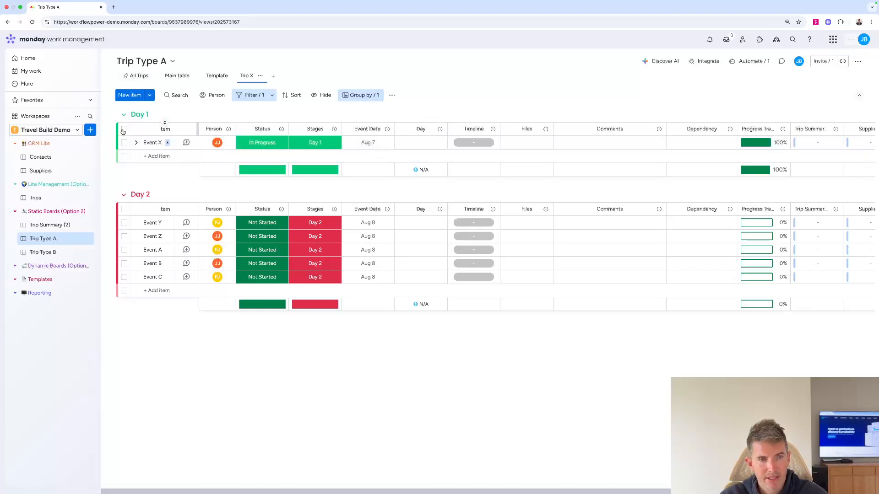
{"action": "left_click", "coordinate": [136, 75]}
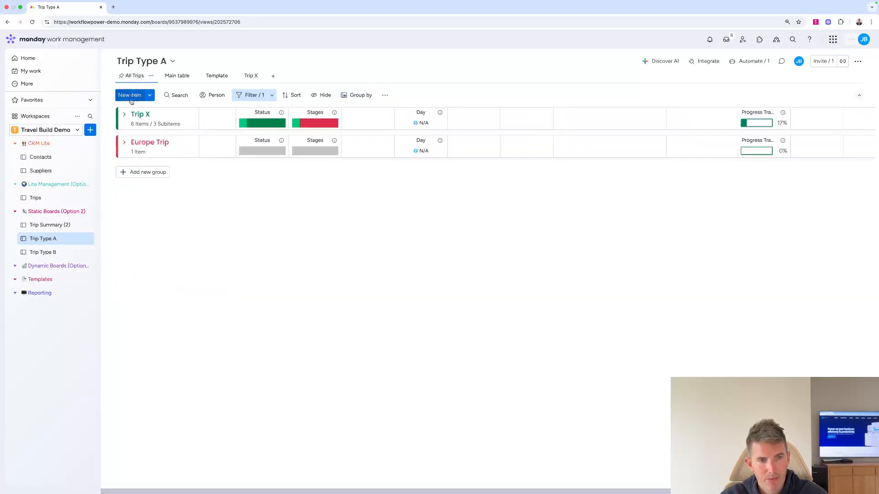
{"action": "left_click", "coordinate": [124, 129]}
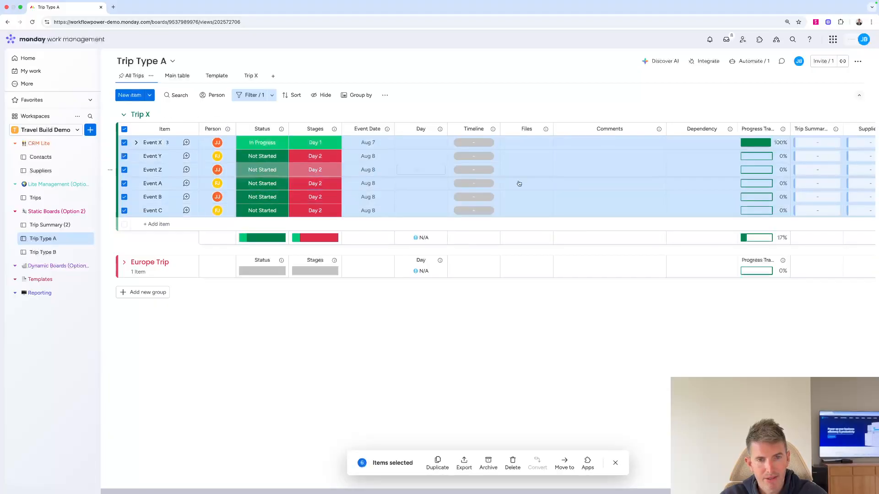
{"action": "scroll", "coordinate": [540, 175], "scroll_direction": "right", "scroll_amount": 1}
{"action": "left_click", "coordinate": [768, 143]}
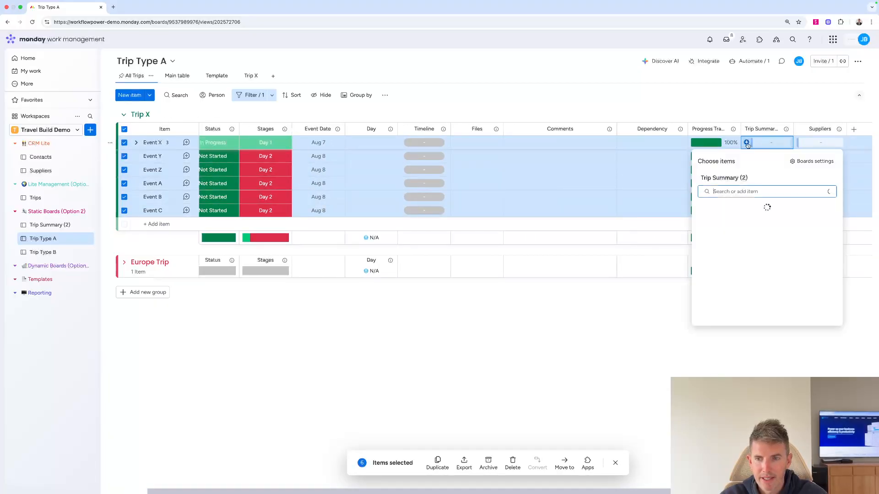
{"action": "left_click", "coordinate": [706, 255]}
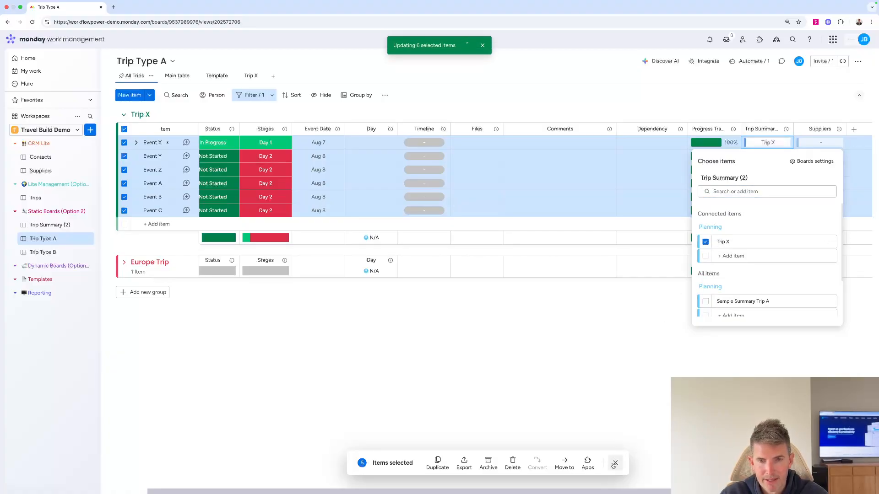
{"action": "left_click", "coordinate": [615, 463]}
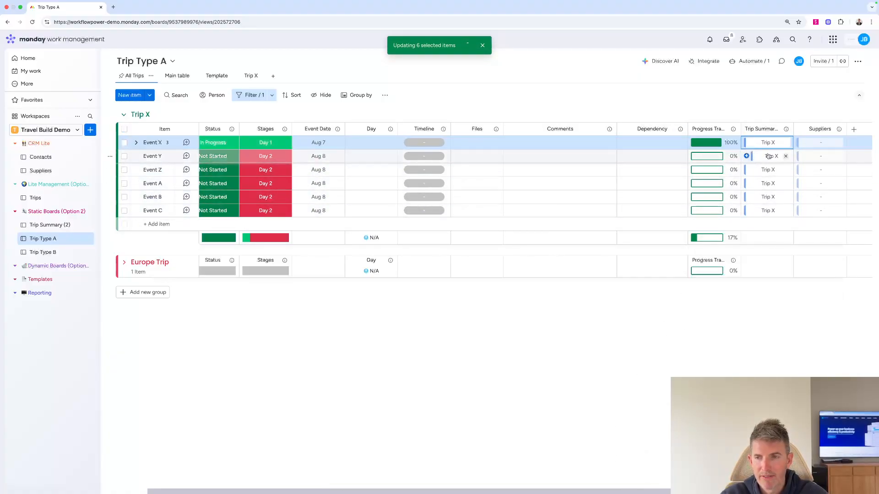
Assign Luxury Transport as the supplier of Event Y and Grand Hotel Group as the supplier of Event A
{"action": "left_click", "coordinate": [799, 156]}
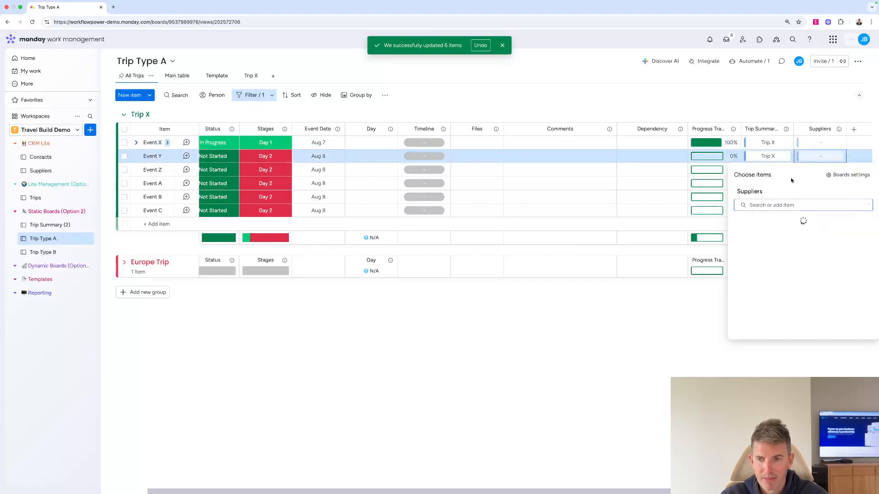
{"action": "left_click", "coordinate": [742, 269]}
{"action": "left_click", "coordinate": [666, 314]}
{"action": "left_click", "coordinate": [799, 184]}
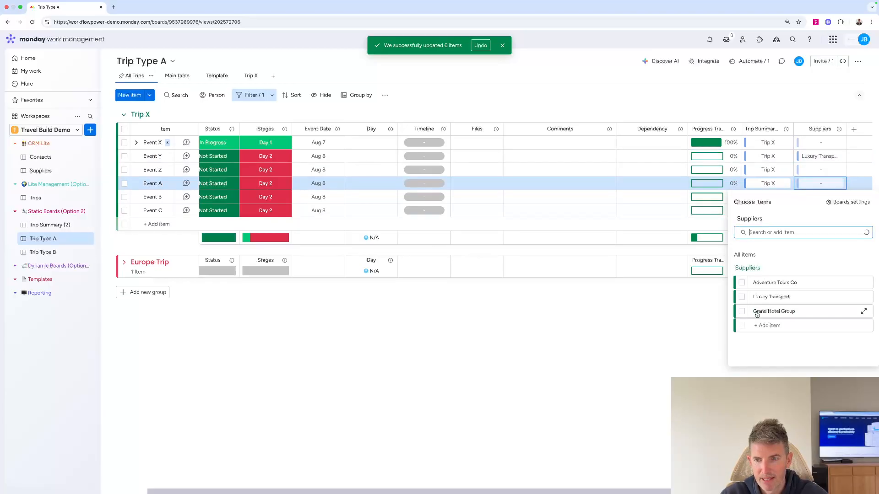
{"action": "left_click", "coordinate": [748, 314]}
{"action": "left_click", "coordinate": [668, 308]}
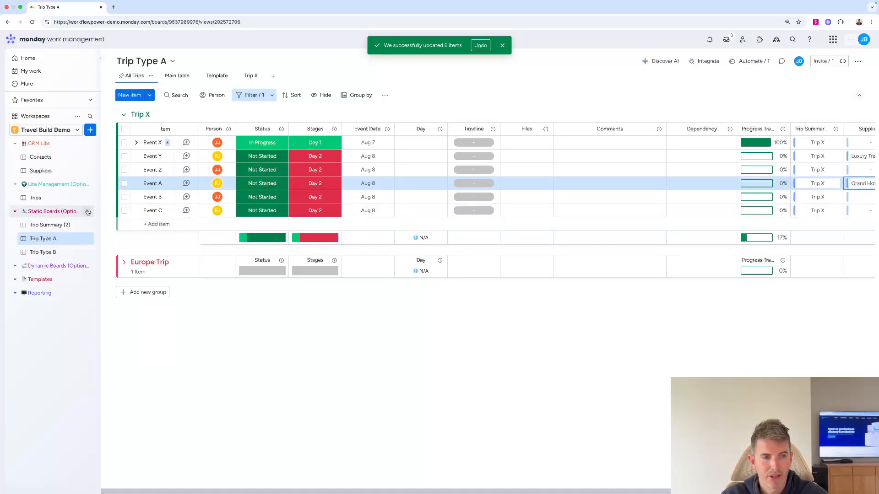
Check Trip Summary (2) and Trip Type B, and move Trip Summary (3), Australia Trip and Europe Trip into the Dynamic Boards folder
{"action": "left_click", "coordinate": [45, 225]}
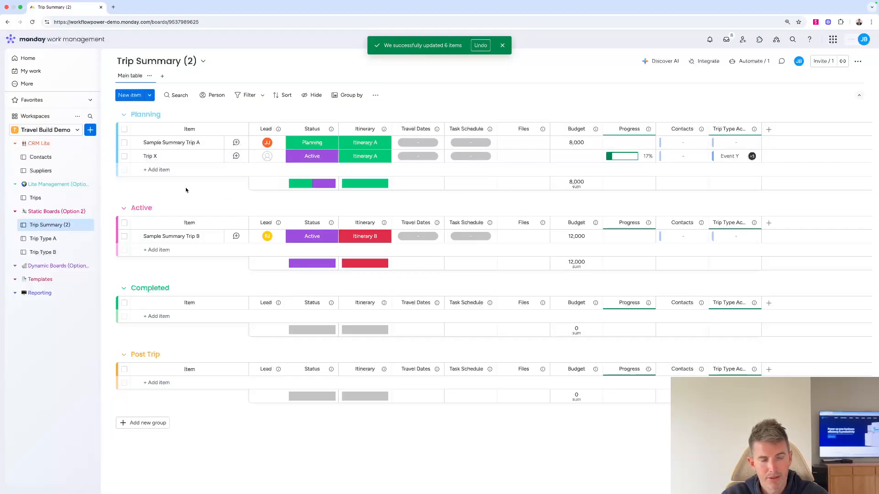
{"action": "left_click", "coordinate": [41, 252]}
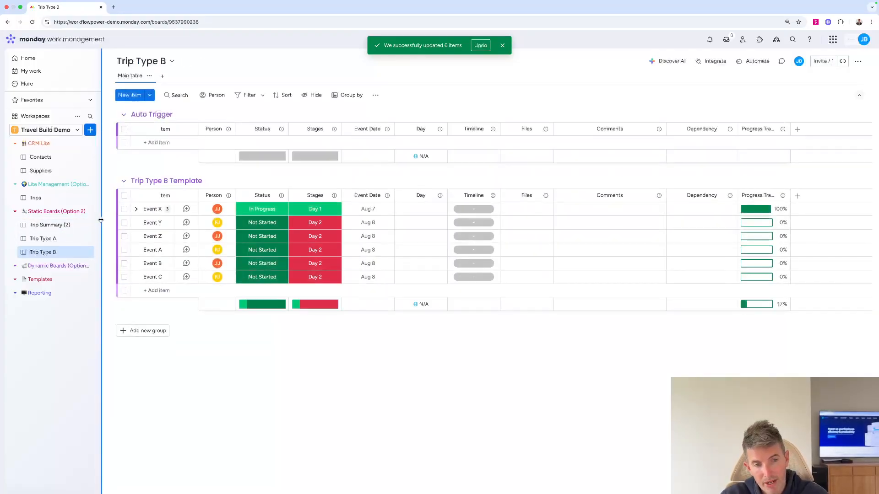
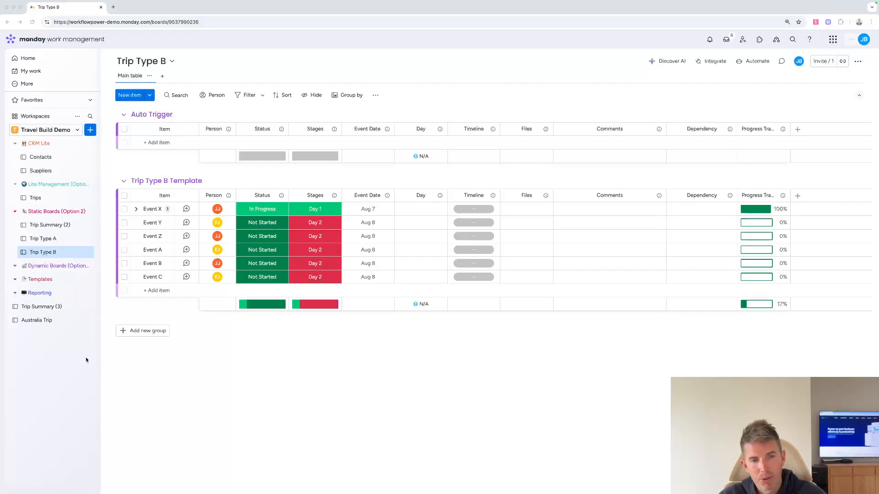
{"action": "left_click_drag", "start_coordinate": [40, 309], "coordinate": [55, 281]}
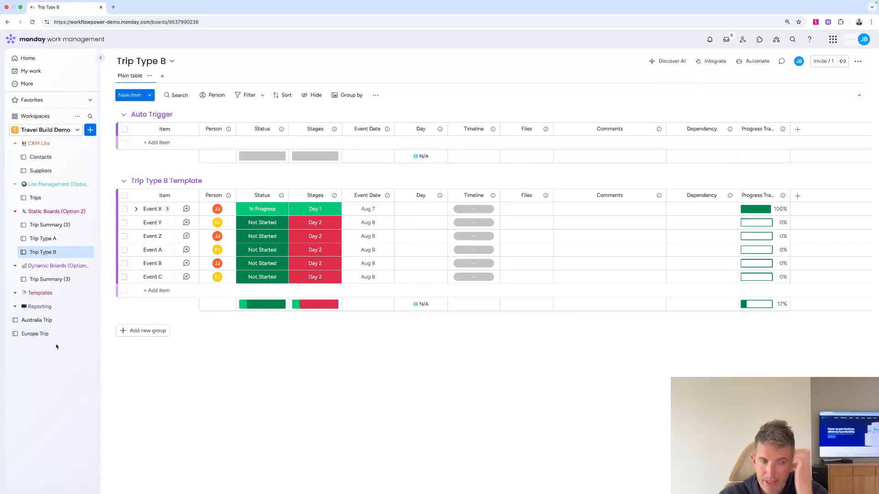
{"action": "left_click_drag", "start_coordinate": [43, 320], "coordinate": [44, 294]}
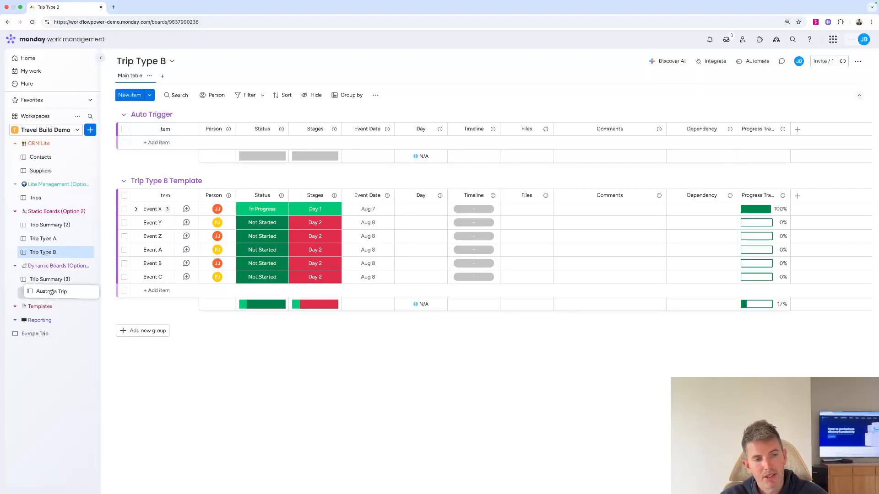
{"action": "left_click_drag", "start_coordinate": [33, 334], "coordinate": [41, 308]}
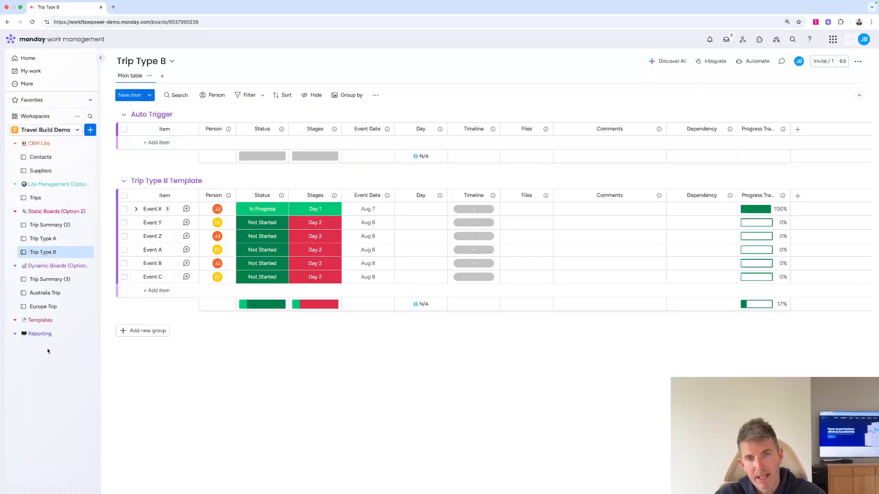
Reorder the groups in Trip Summary (3) to Planning, Active, Completed and Post Trip
{"action": "left_click", "coordinate": [50, 279]}
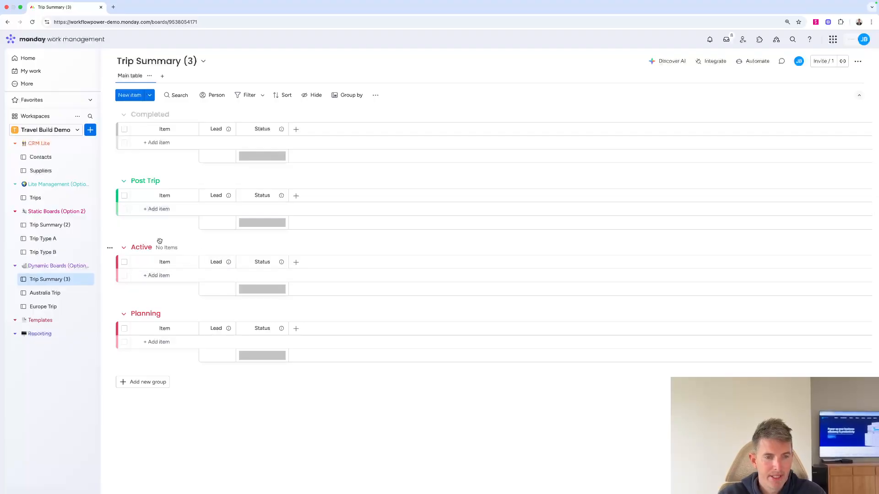
{"action": "left_click_drag", "start_coordinate": [146, 314], "coordinate": [146, 132]}
{"action": "left_click_drag", "start_coordinate": [116, 312], "coordinate": [134, 160]}
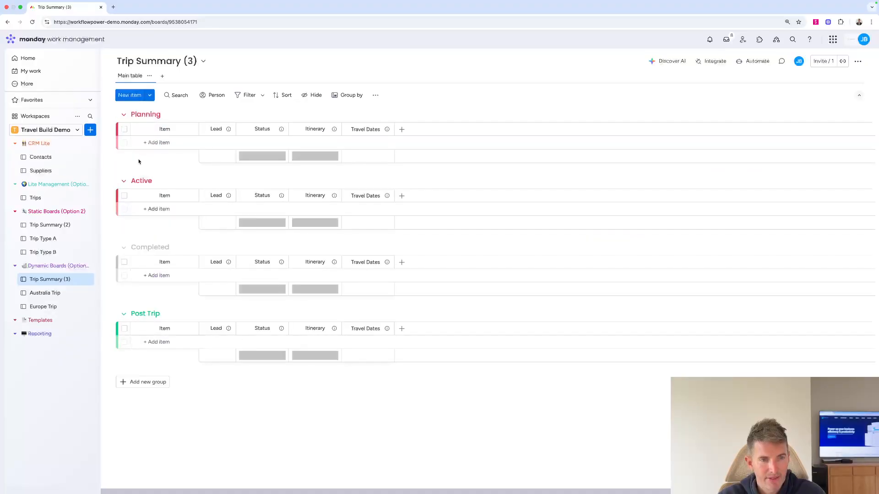
Colour the Planning group purple, Active lime green and Completed pink, and widen the Item column to fit the trip names
{"action": "left_click", "coordinate": [141, 116]}
{"action": "left_click", "coordinate": [135, 114]}
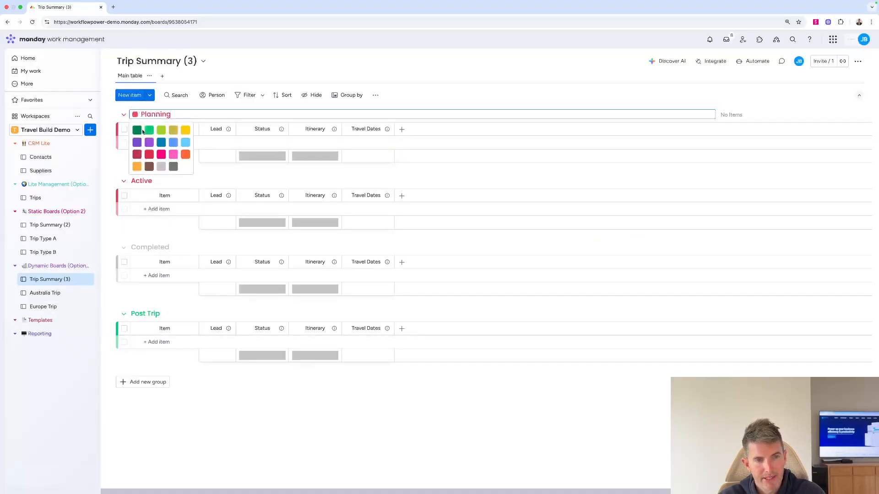
{"action": "left_click", "coordinate": [149, 142]}
{"action": "left_click", "coordinate": [141, 182]}
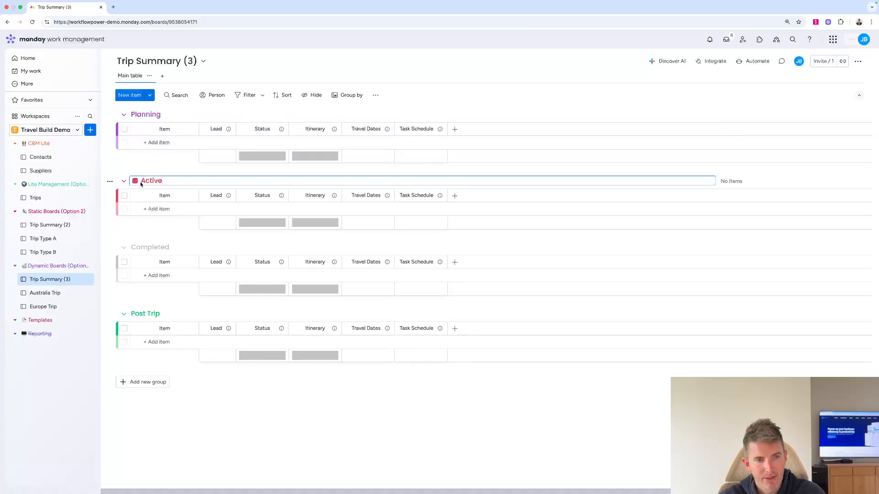
{"action": "left_click", "coordinate": [136, 182]}
{"action": "left_click", "coordinate": [161, 197]}
{"action": "left_click", "coordinate": [152, 247]}
{"action": "left_click", "coordinate": [134, 247]}
{"action": "left_click", "coordinate": [170, 286]}
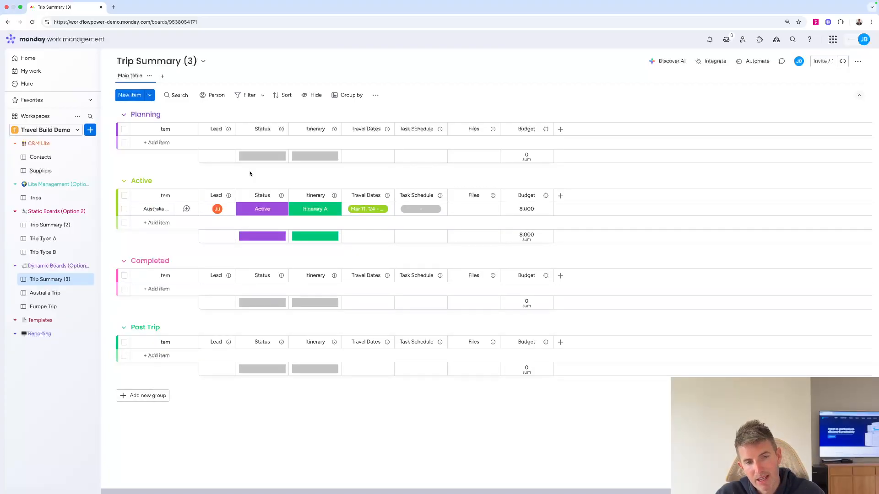
{"action": "left_click_drag", "start_coordinate": [198, 197], "coordinate": [242, 203]}
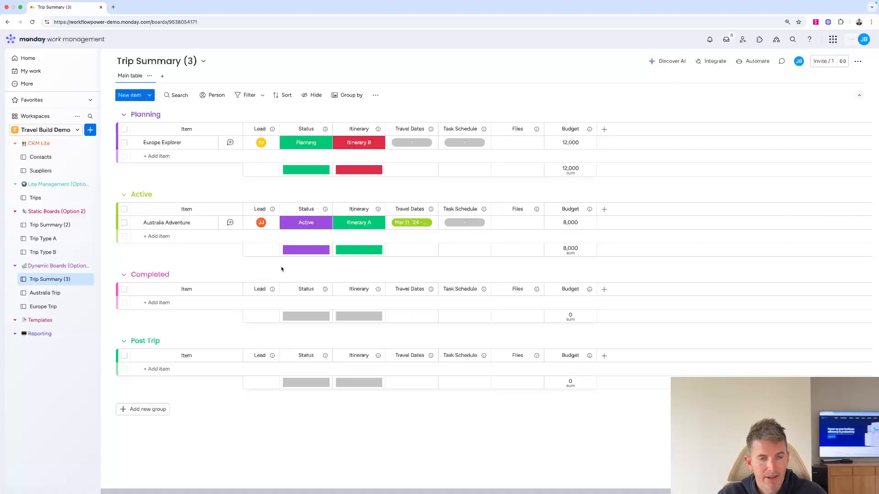
Move the Day 1 and Day 2 groups to the start of the Australia Trip board, in that order
{"action": "left_click", "coordinate": [49, 293]}
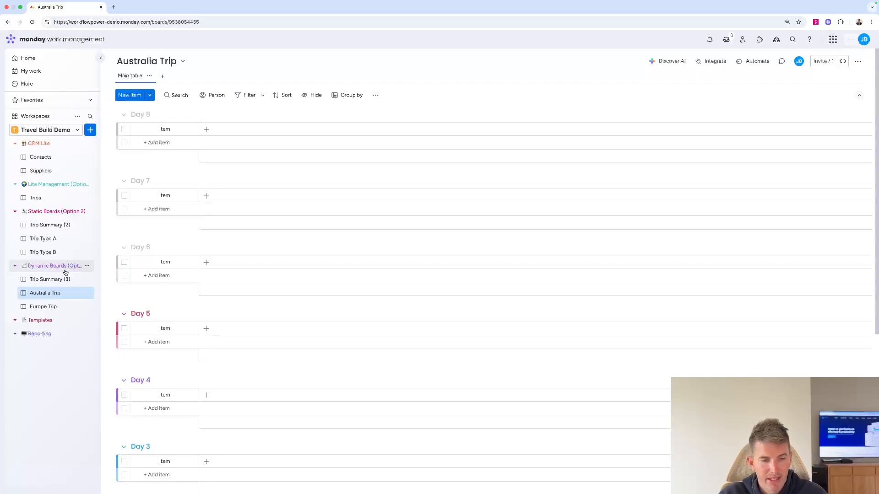
{"action": "scroll", "coordinate": [171, 292], "scroll_direction": "down", "scroll_amount": 5}
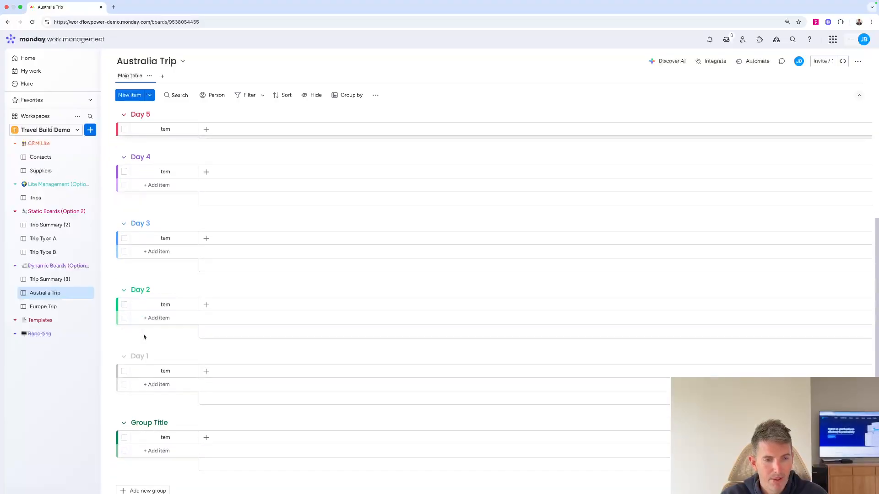
{"action": "left_click_drag", "start_coordinate": [138, 355], "coordinate": [139, 113]}
{"action": "left_click_drag", "start_coordinate": [137, 181], "coordinate": [137, 118]}
{"action": "scroll", "coordinate": [176, 277], "scroll_direction": "down", "scroll_amount": 6}
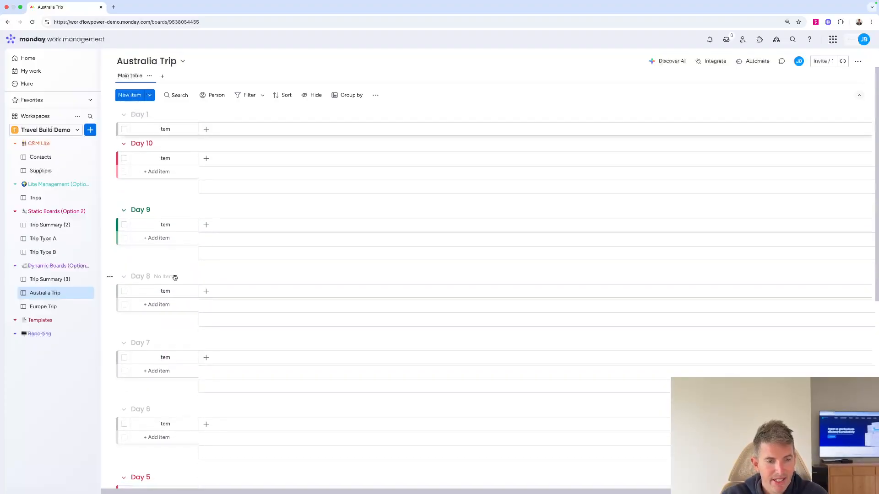
{"action": "left_click_drag", "start_coordinate": [138, 379], "coordinate": [131, 139]}
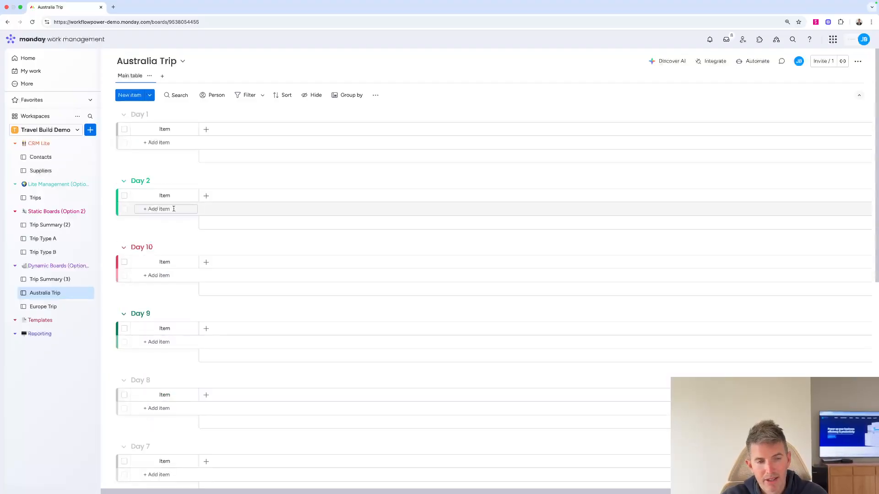
Move the Day 3, Day 4 and Day 5 groups in sequence directly after Day 2 in Australia Trip
{"action": "scroll", "coordinate": [205, 256], "scroll_direction": "down", "scroll_amount": 5}
{"action": "scroll", "coordinate": [205, 255], "scroll_direction": "down", "scroll_amount": 3}
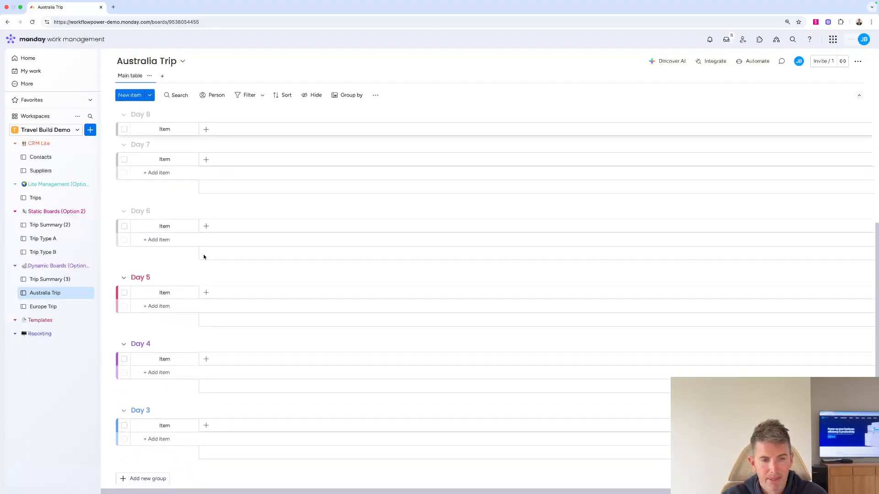
{"action": "left_click_drag", "start_coordinate": [140, 391], "coordinate": [138, 180]}
{"action": "scroll", "coordinate": [239, 267], "scroll_direction": "down", "scroll_amount": 5}
{"action": "scroll", "coordinate": [184, 320], "scroll_direction": "down", "scroll_amount": 1}
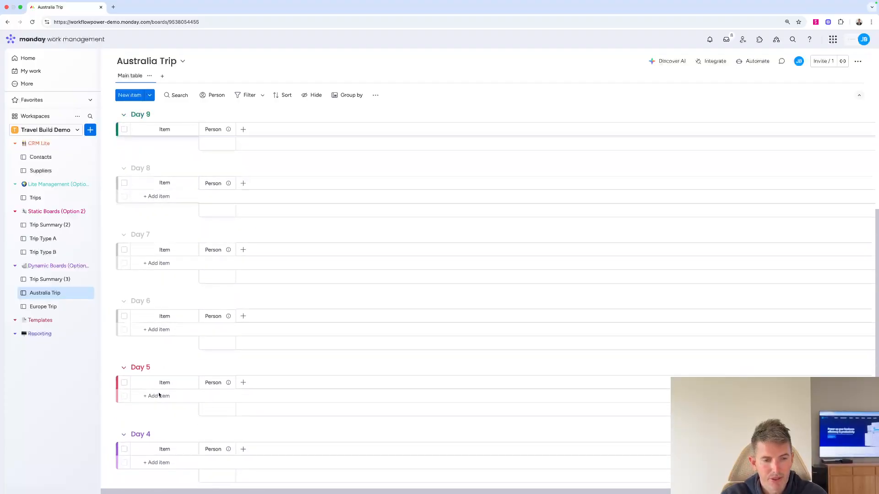
{"action": "left_click_drag", "start_coordinate": [142, 427], "coordinate": [140, 207]}
{"action": "scroll", "coordinate": [195, 271], "scroll_direction": "down", "scroll_amount": 7}
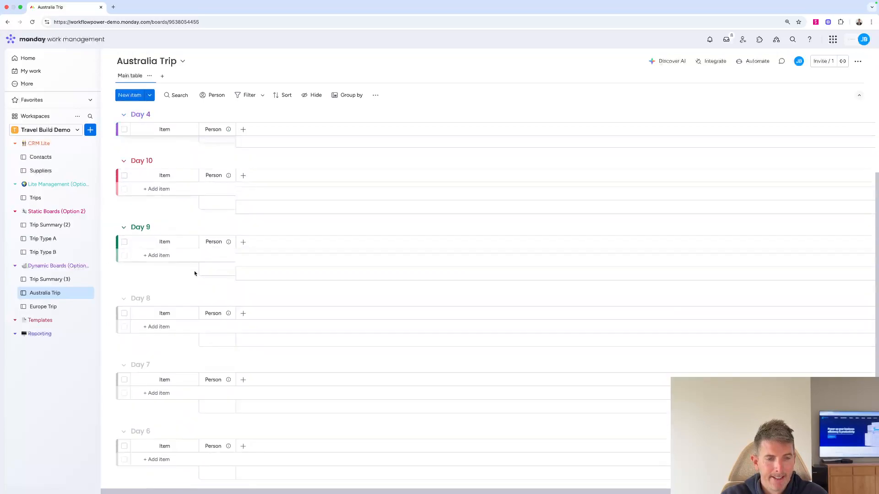
{"action": "left_click_drag", "start_coordinate": [142, 399], "coordinate": [135, 233]}
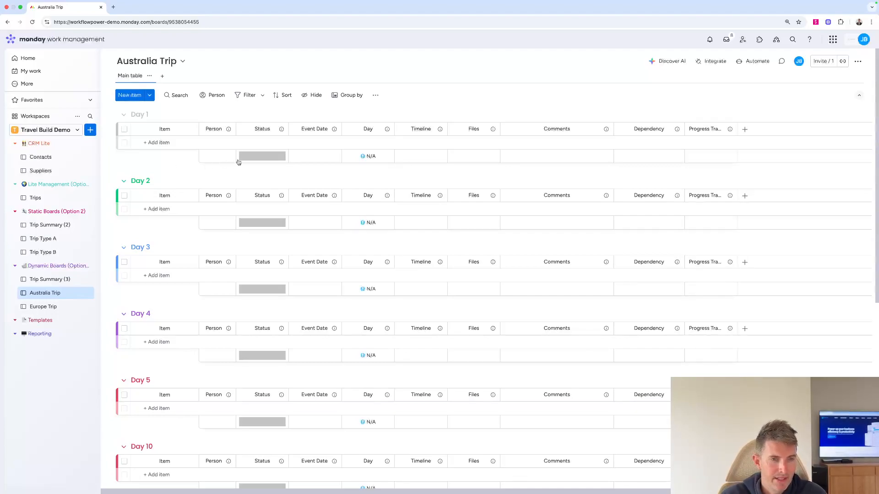
Add a Gantt view to the Australia Trip board and dock its widget
{"action": "left_click", "coordinate": [162, 76]}
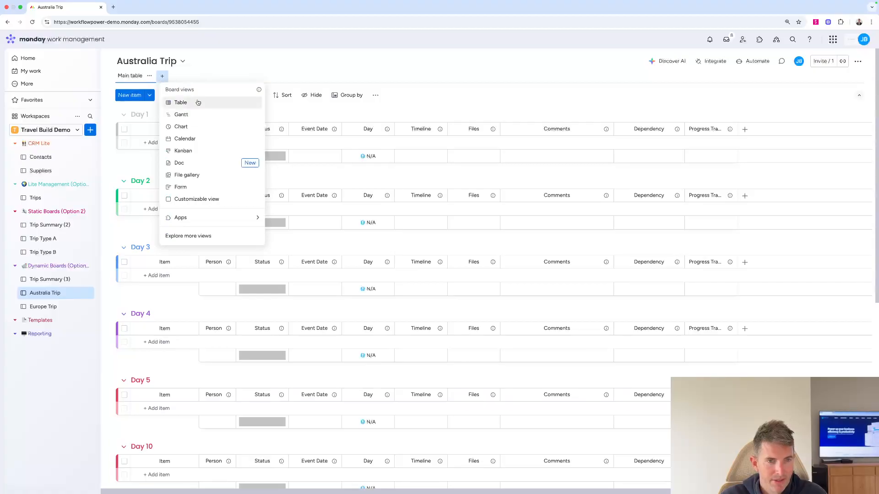
{"action": "left_click", "coordinate": [185, 115]}
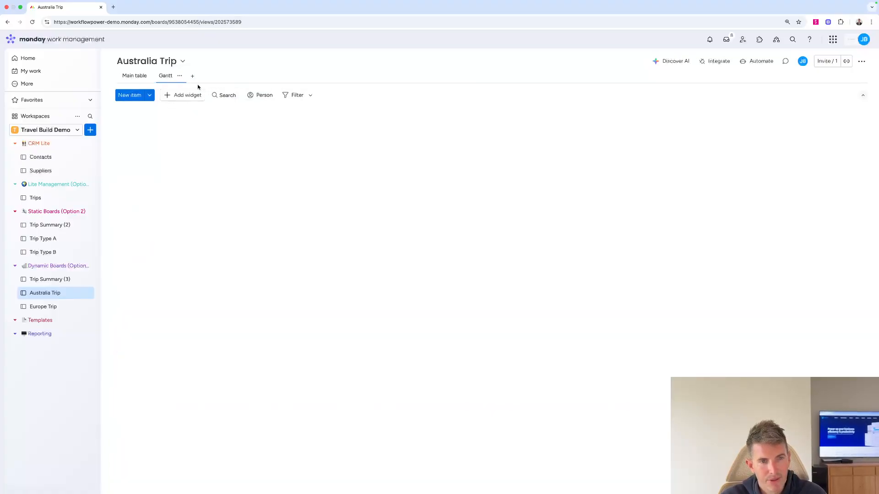
{"action": "left_click", "coordinate": [729, 124]}
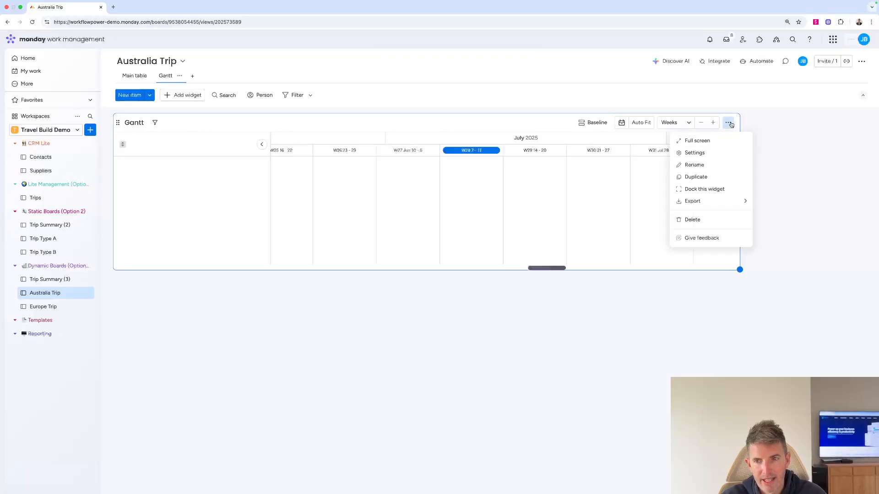
{"action": "left_click", "coordinate": [693, 188]}
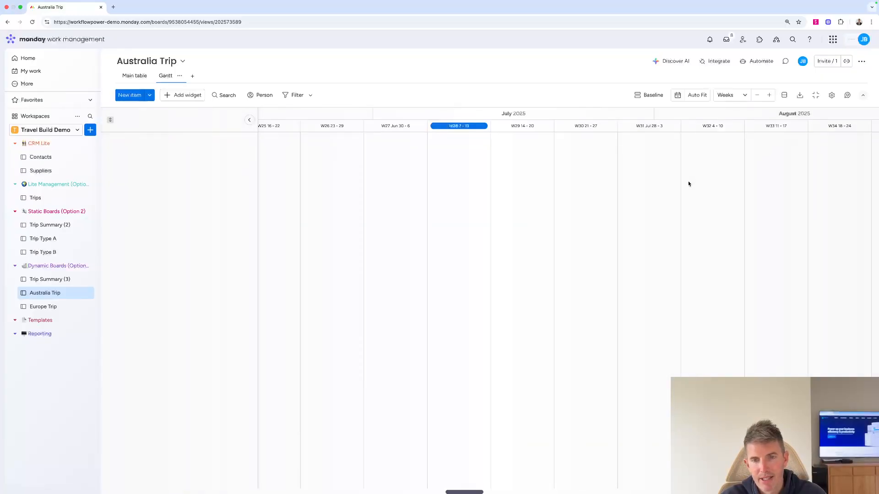
Return to Australia Trip's main table and widen the Item column to fit the full event names
{"action": "left_click", "coordinate": [132, 76]}
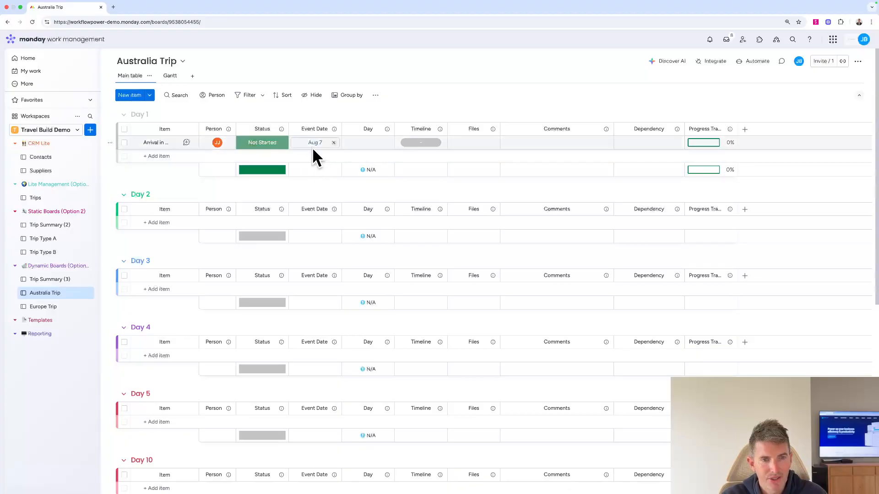
{"action": "left_click_drag", "start_coordinate": [198, 130], "coordinate": [253, 129]}
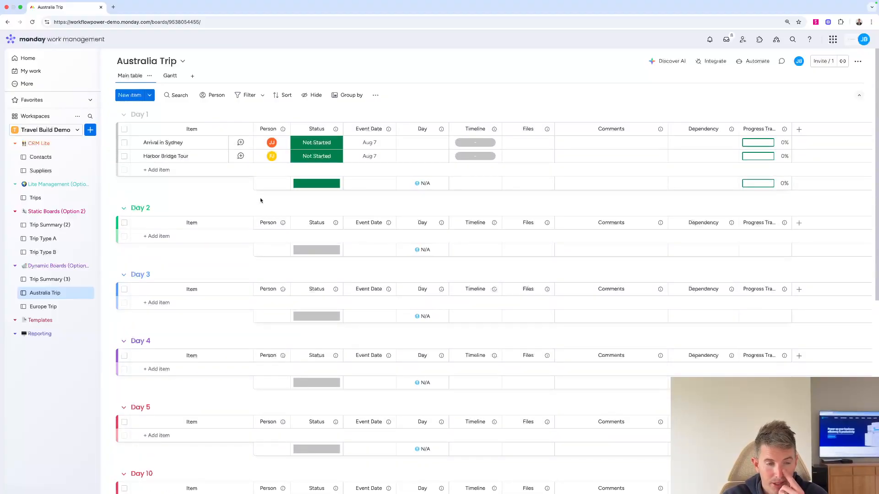
Add a Connect Boards column after Budget on the Trip Summary (3) board
{"action": "left_click", "coordinate": [49, 280]}
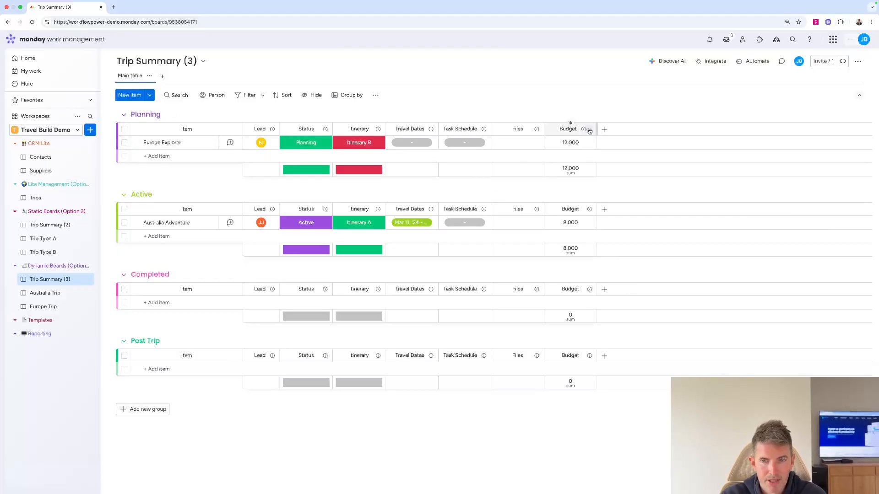
{"action": "left_click", "coordinate": [604, 130]}
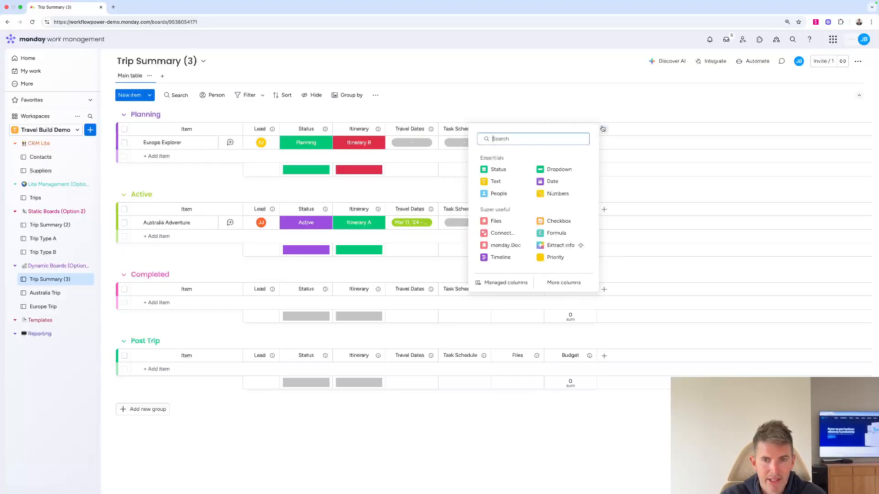
{"action": "left_click", "coordinate": [503, 233]}
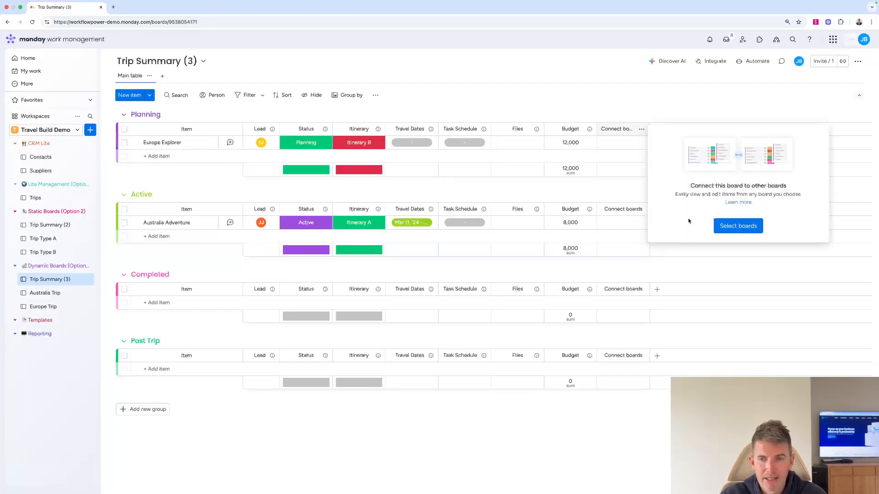
Connect the new column to the Contacts board of the Travel Build Demo workspace as a two-way connection, skipping the mirror column
{"action": "left_click", "coordinate": [738, 226]}
{"action": "type", "text": "conta"}
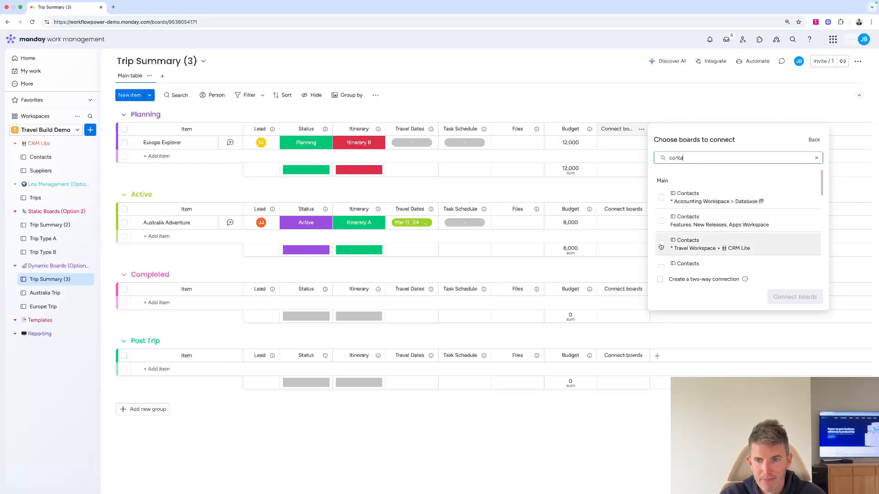
{"action": "scroll", "coordinate": [664, 243], "scroll_direction": "down", "scroll_amount": 2}
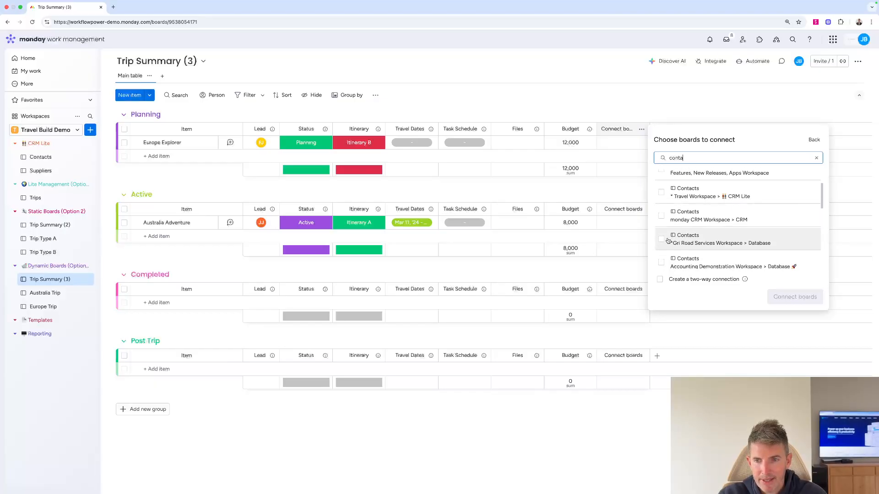
{"action": "scroll", "coordinate": [668, 242], "scroll_direction": "up", "scroll_amount": 3}
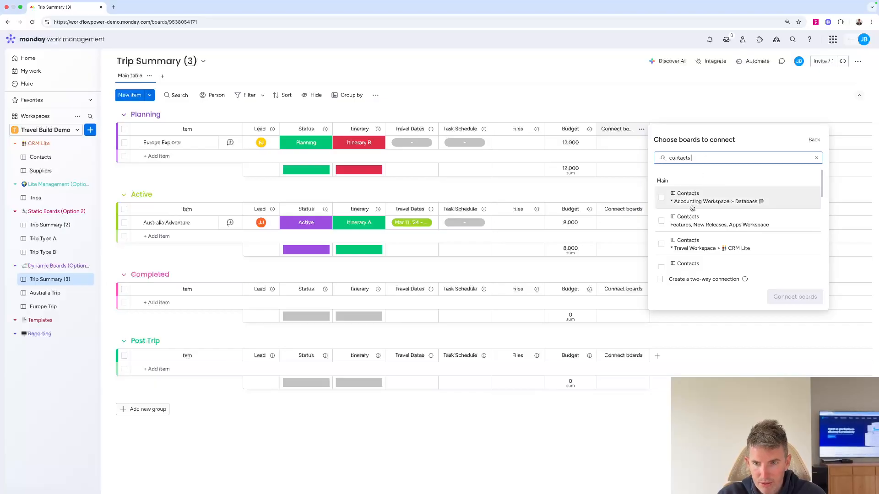
{"action": "scroll", "coordinate": [692, 208], "scroll_direction": "down", "scroll_amount": 1}
{"action": "scroll", "coordinate": [692, 207], "scroll_direction": "down", "scroll_amount": 5}
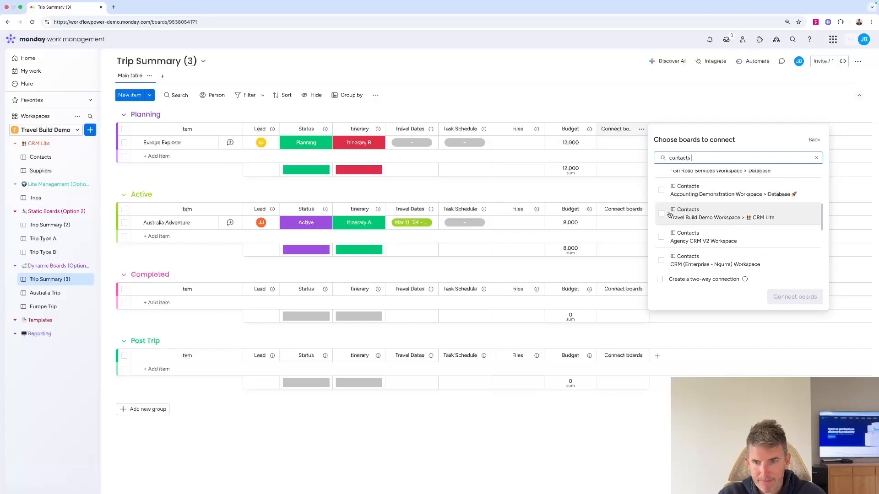
{"action": "left_click", "coordinate": [661, 215]}
{"action": "left_click", "coordinate": [659, 279]}
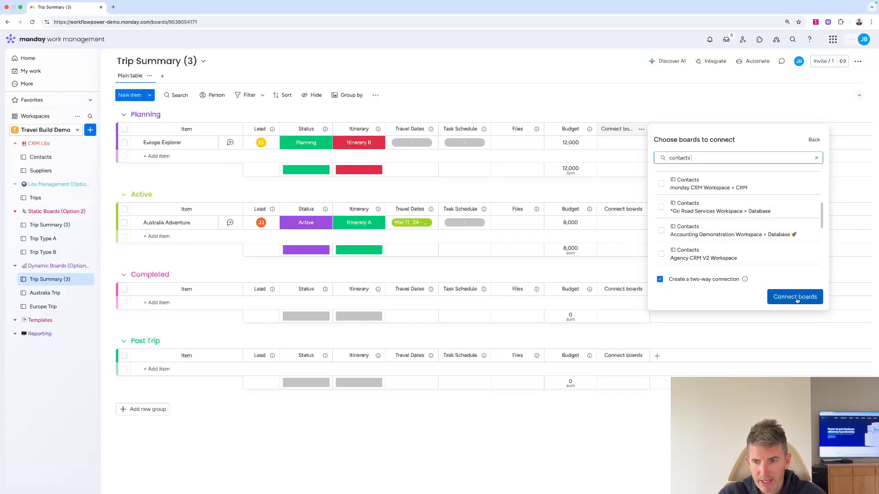
{"action": "left_click", "coordinate": [789, 295]}
{"action": "left_click", "coordinate": [734, 309]}
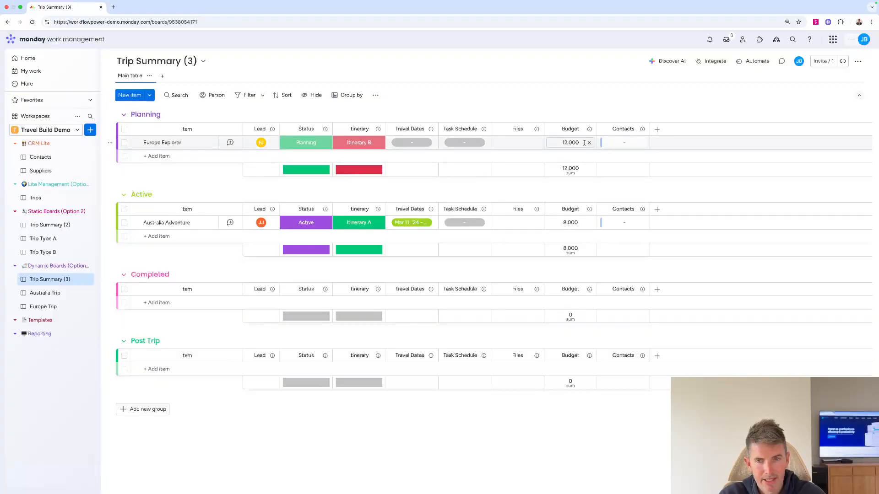
Link the two client contacts to the Europe Explorer item in its Contacts cell
{"action": "left_click", "coordinate": [602, 143]}
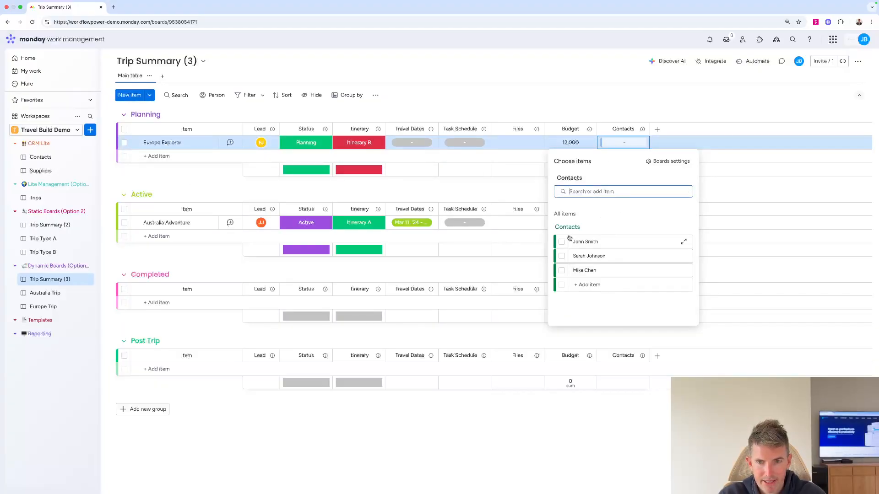
{"action": "left_click", "coordinate": [562, 242]}
{"action": "left_click", "coordinate": [562, 295]}
On the Contacts board, rename the column linking to Trip Summary (3) as "Trips (3)"
{"action": "left_click", "coordinate": [41, 157]}
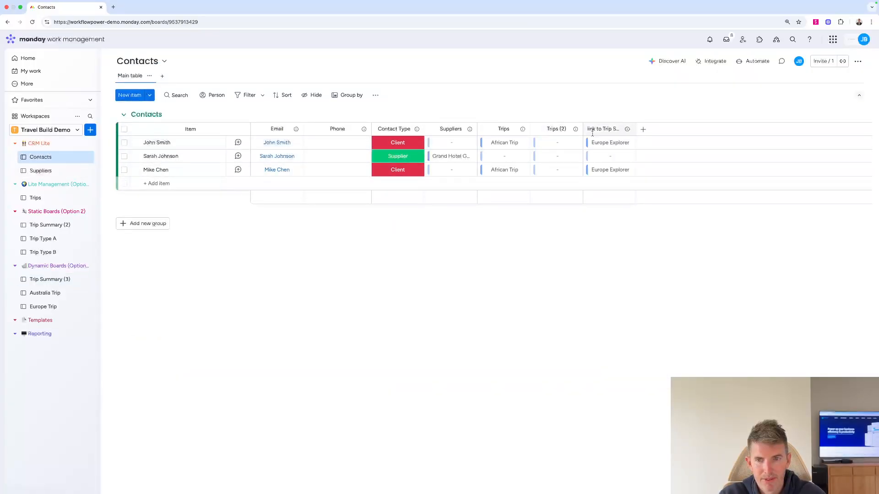
{"action": "left_click", "coordinate": [597, 130]}
{"action": "type", "text": "Trips (3"}
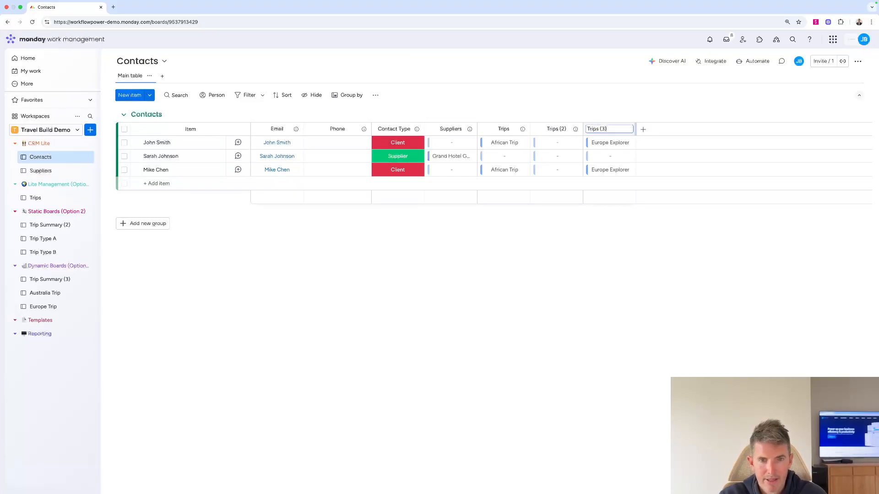
{"action": "left_click", "coordinate": [414, 255]}
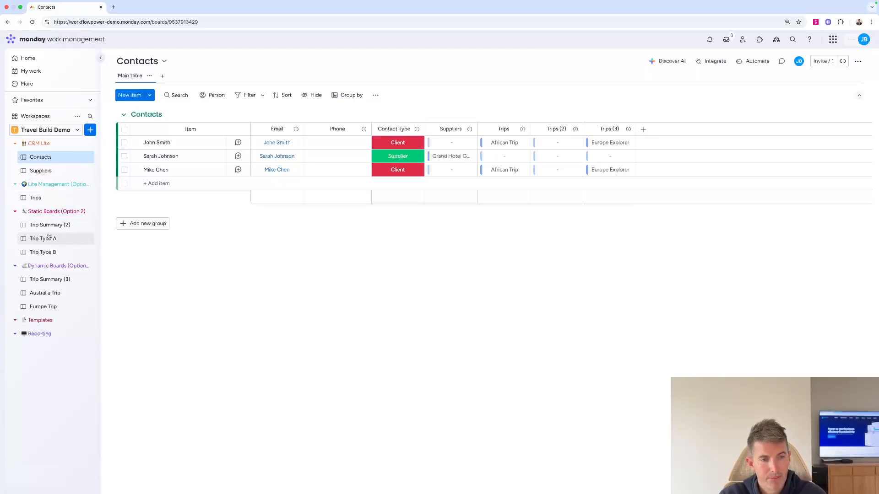
Add a Connect Boards column to Australia Trip, linked two-way to the Travel Build Demo Suppliers board without a mirror column
{"action": "left_click", "coordinate": [45, 293]}
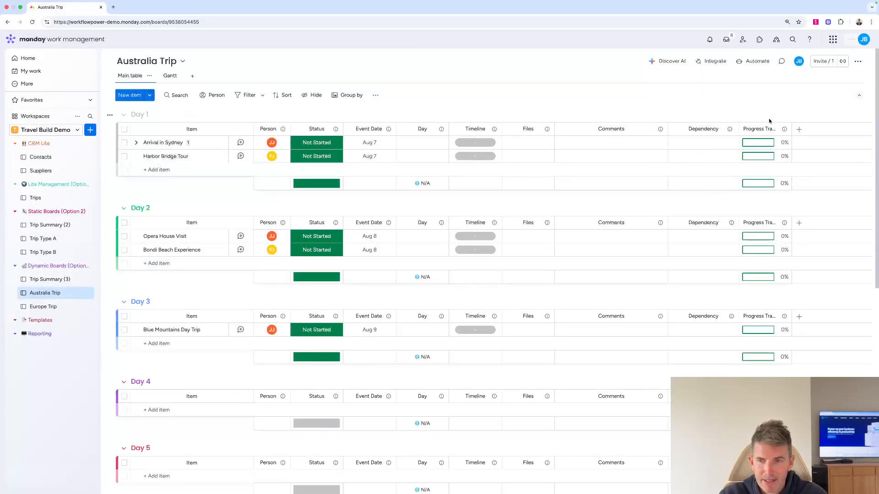
{"action": "left_click", "coordinate": [800, 130]}
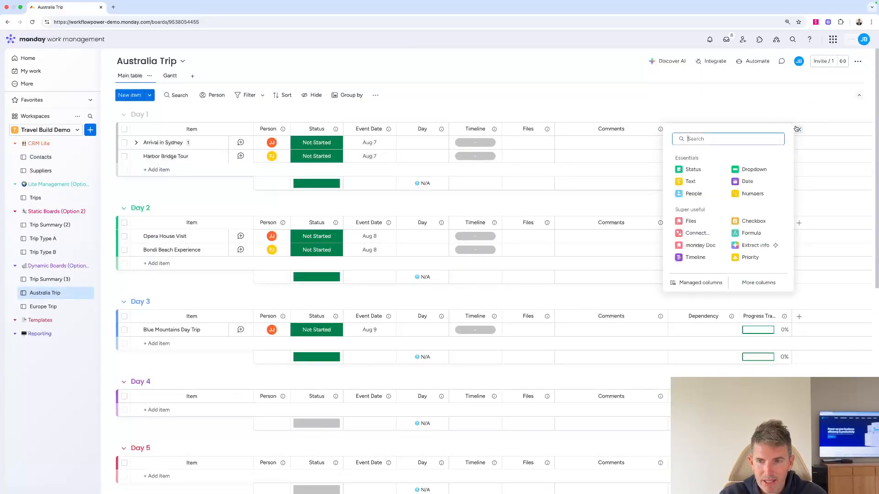
{"action": "left_click", "coordinate": [703, 236]}
{"action": "left_click", "coordinate": [705, 236]}
{"action": "left_click", "coordinate": [728, 226]}
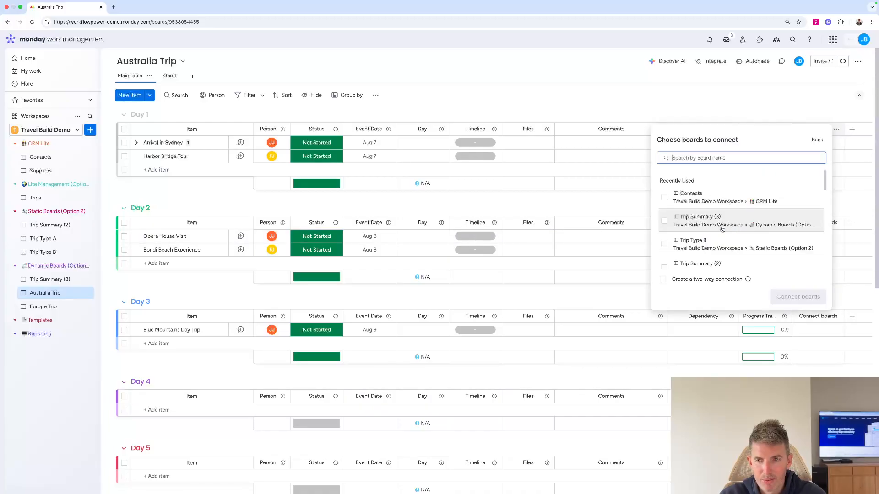
{"action": "type", "text": "suppliers"}
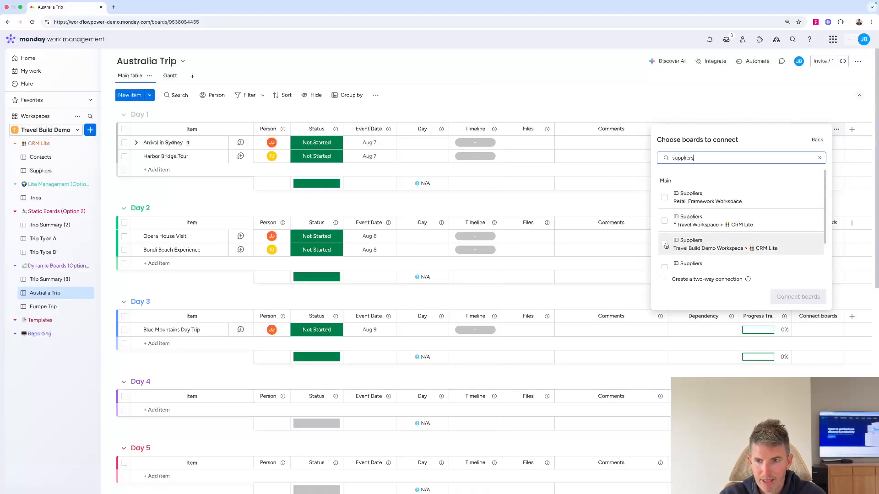
{"action": "left_click", "coordinate": [664, 246]}
{"action": "left_click", "coordinate": [662, 279]}
{"action": "left_click", "coordinate": [801, 297]}
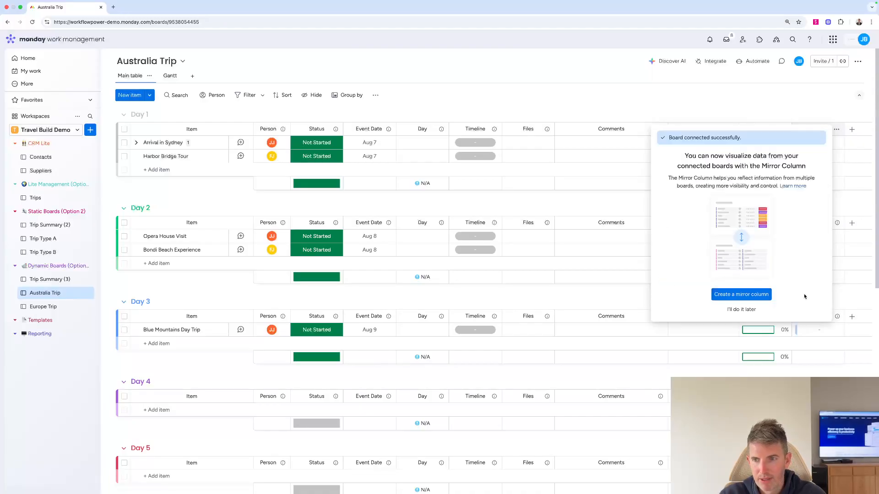
{"action": "left_click", "coordinate": [738, 309]}
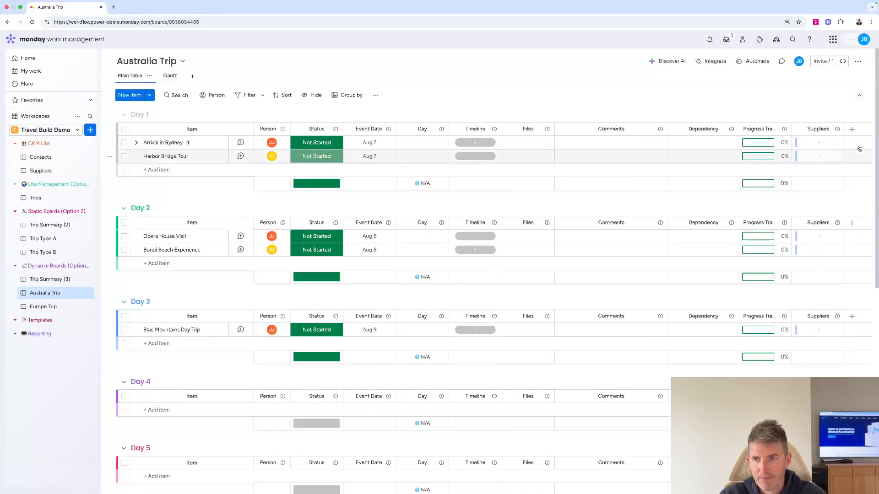
Link Adventure Tours Co to the Harbor Bridge Tour item and widen the Suppliers column to fit its full name
{"action": "left_click", "coordinate": [798, 158]}
{"action": "left_click", "coordinate": [743, 256]}
{"action": "left_click", "coordinate": [765, 115]}
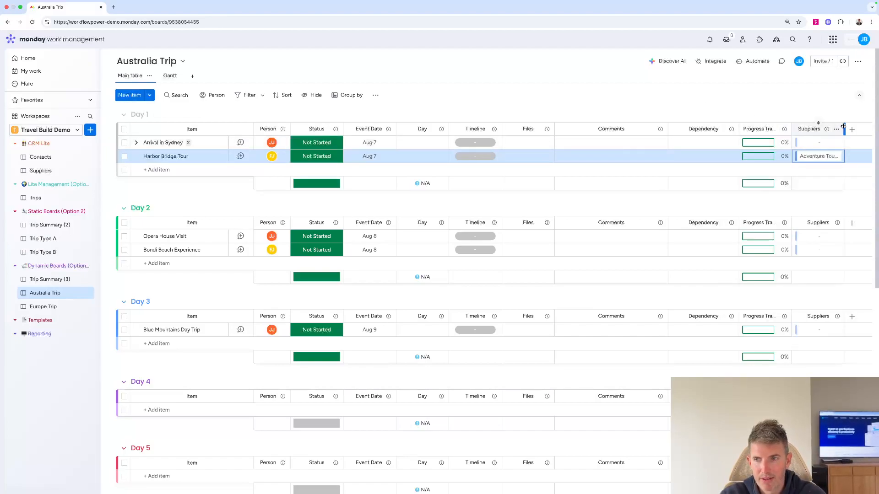
{"action": "left_click_drag", "start_coordinate": [843, 126], "coordinate": [861, 126]}
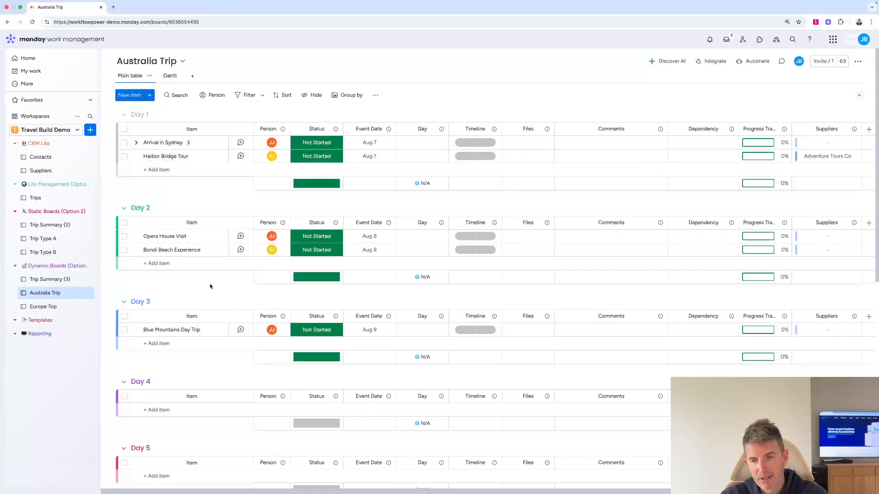
View the Europe Trip board and return to the Australia Trip board
{"action": "left_click", "coordinate": [53, 308]}
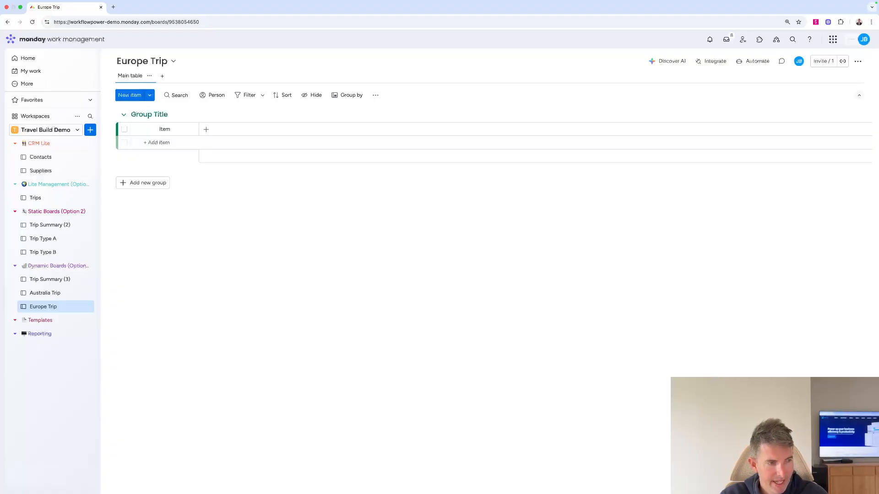
{"action": "left_click", "coordinate": [48, 295]}
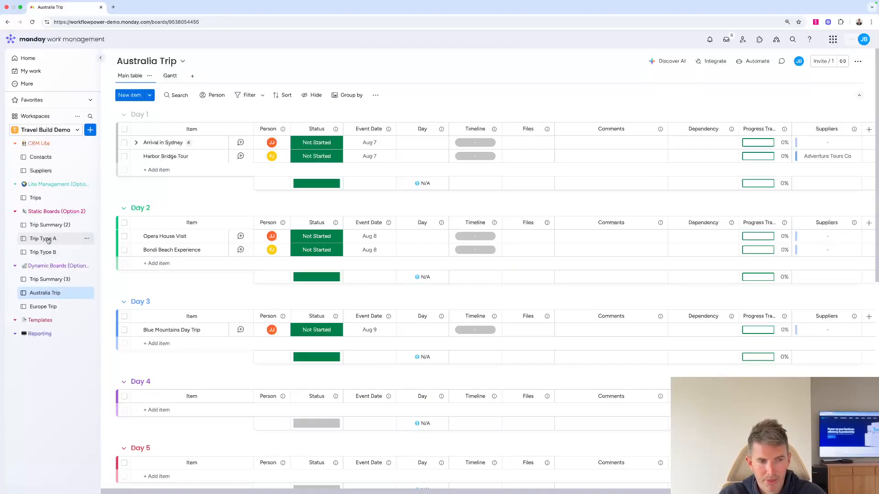
Save a duplicate of Australia Trip as a public standard template named "Australia Trip Travel Template", and close the template center
{"action": "left_click", "coordinate": [86, 295]}
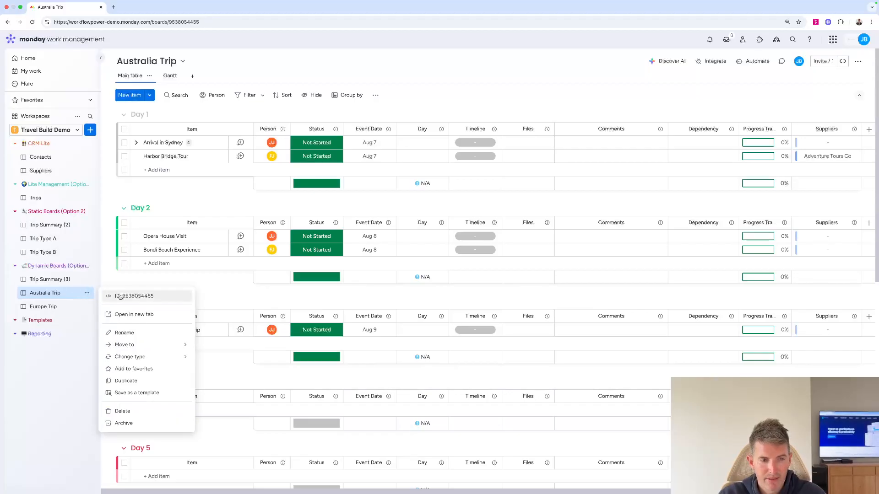
{"action": "left_click", "coordinate": [141, 394]}
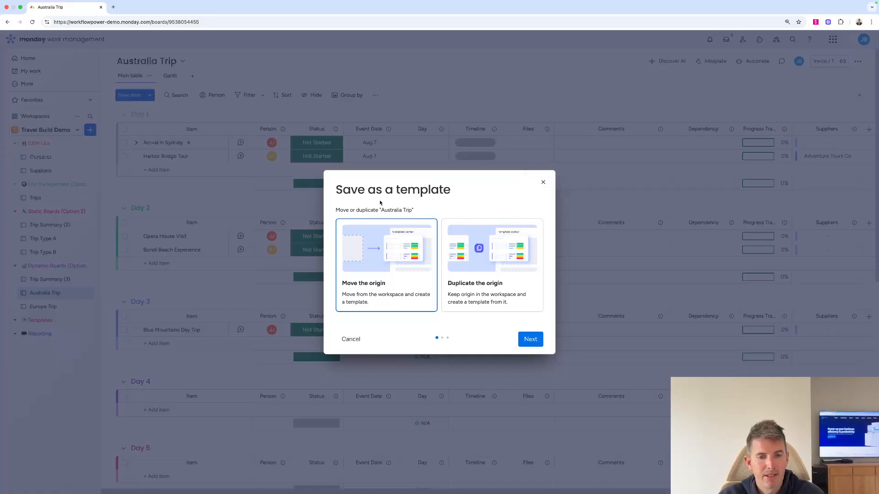
{"action": "left_click", "coordinate": [474, 254]}
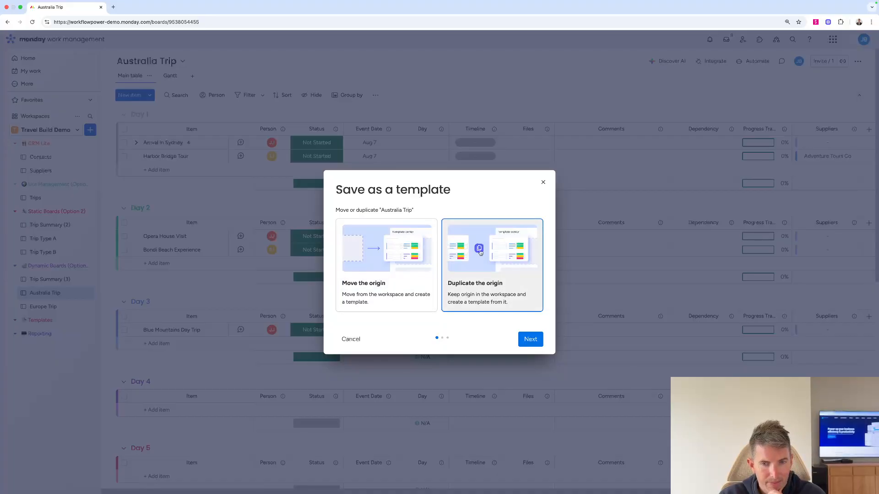
{"action": "left_click", "coordinate": [529, 341]}
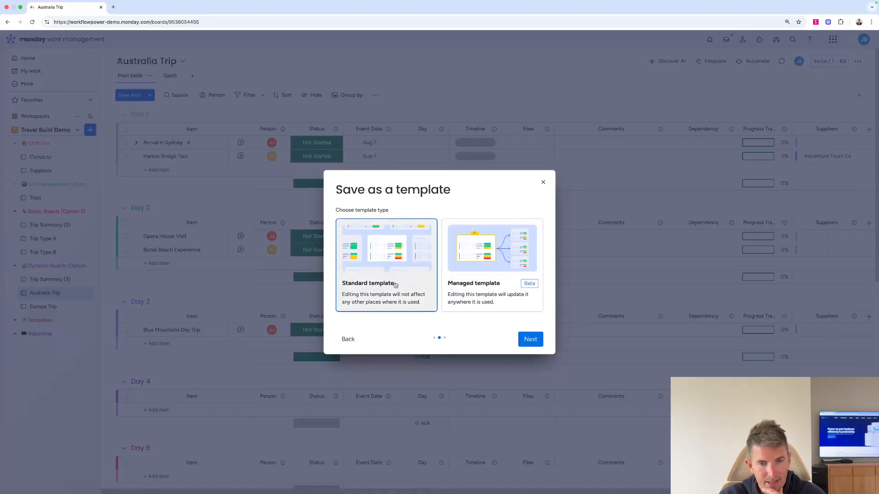
{"action": "left_click", "coordinate": [530, 344]}
{"action": "left_click_drag", "start_coordinate": [398, 234], "coordinate": [374, 234]}
{"action": "key", "text": "BackSpace"}
{"action": "type", "text": "Travel Template"}
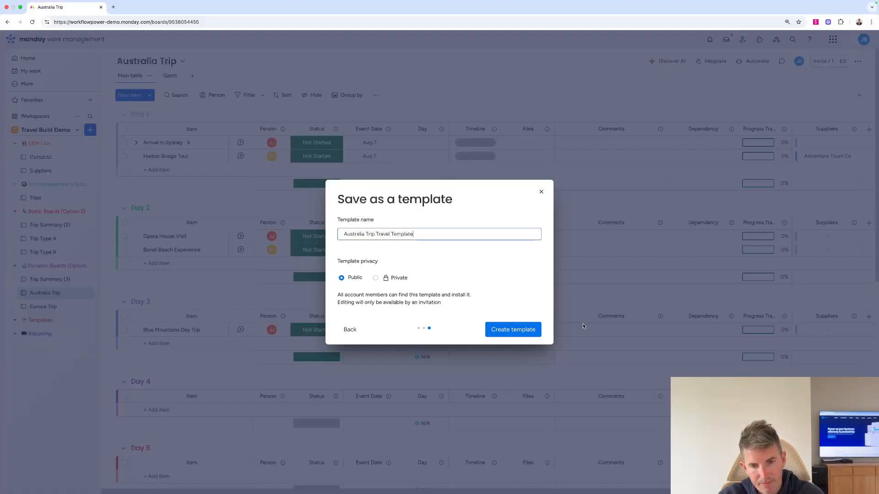
{"action": "left_click", "coordinate": [521, 333]}
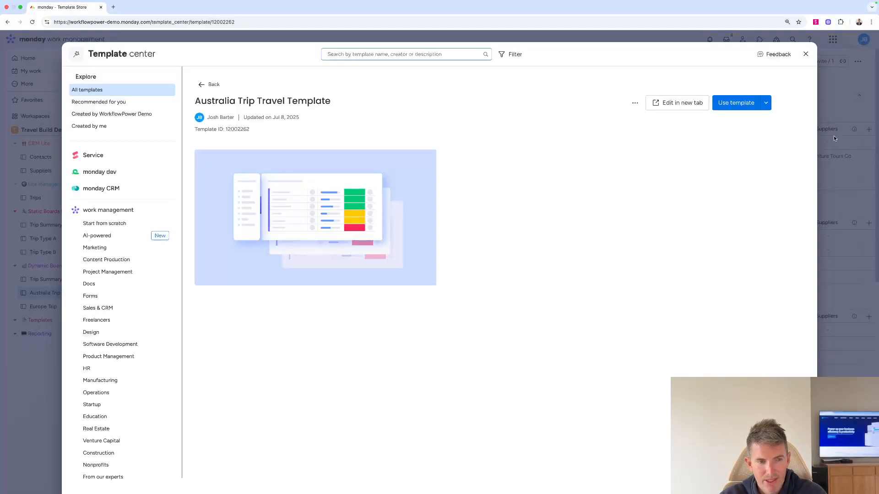
{"action": "left_click", "coordinate": [805, 54]}
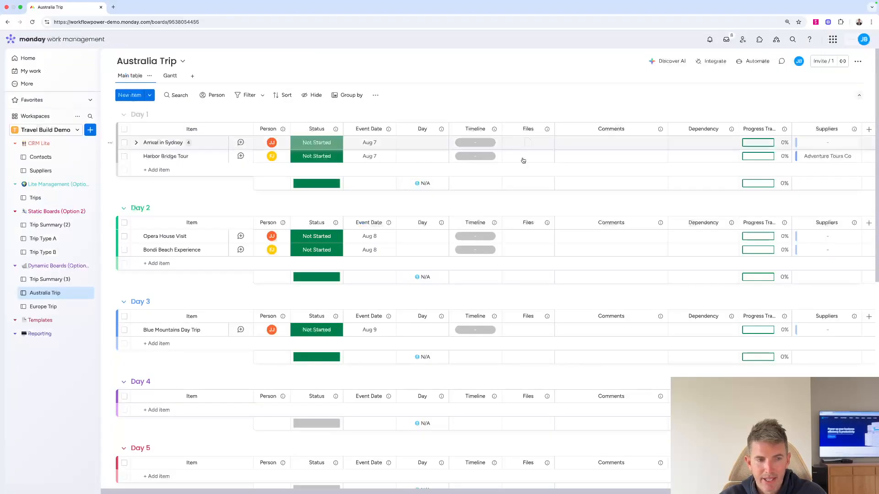
Start a custom automation on Trip Summary (3) that triggers when Status changes to Planning
{"action": "left_click", "coordinate": [50, 280]}
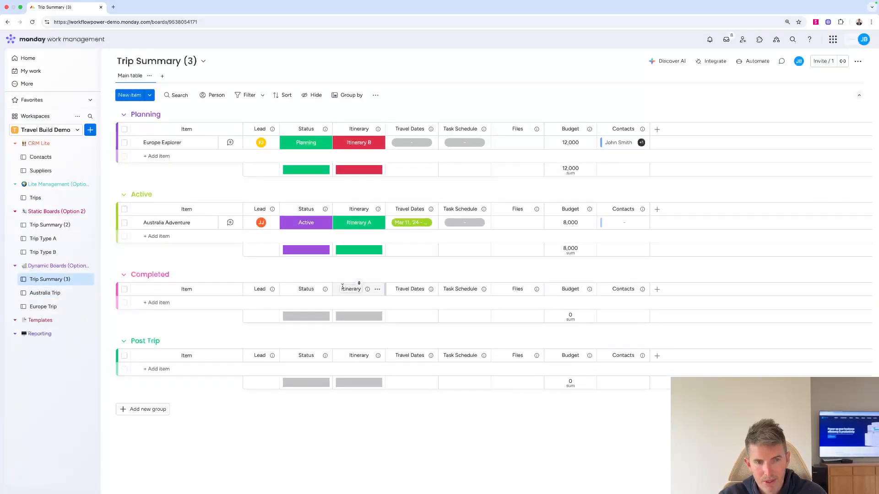
{"action": "left_click", "coordinate": [752, 62]}
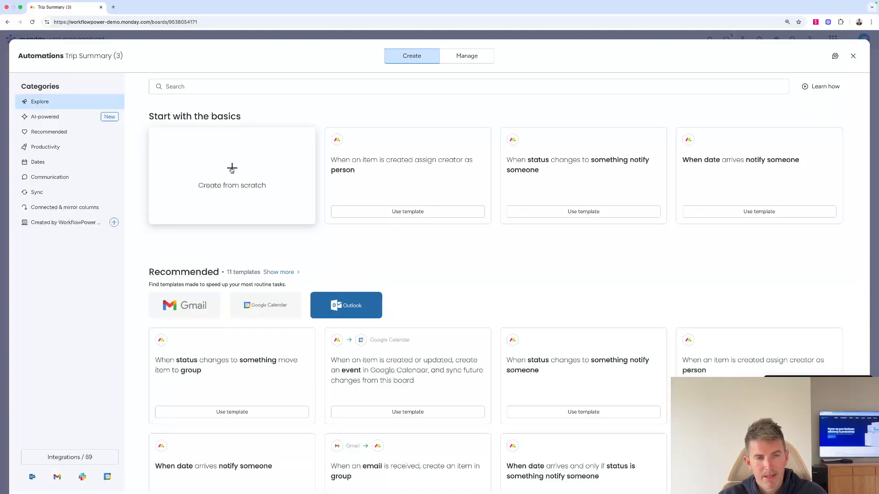
{"action": "left_click", "coordinate": [233, 166]}
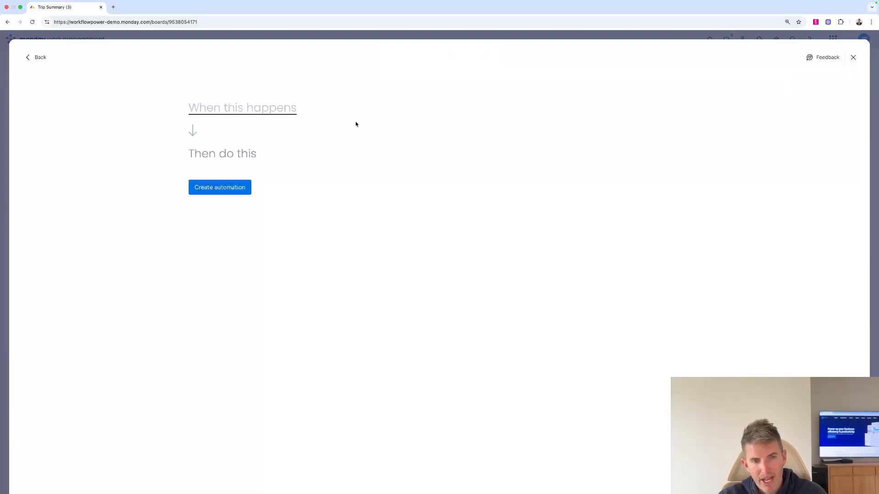
{"action": "left_click", "coordinate": [247, 114]}
{"action": "left_click", "coordinate": [228, 152]}
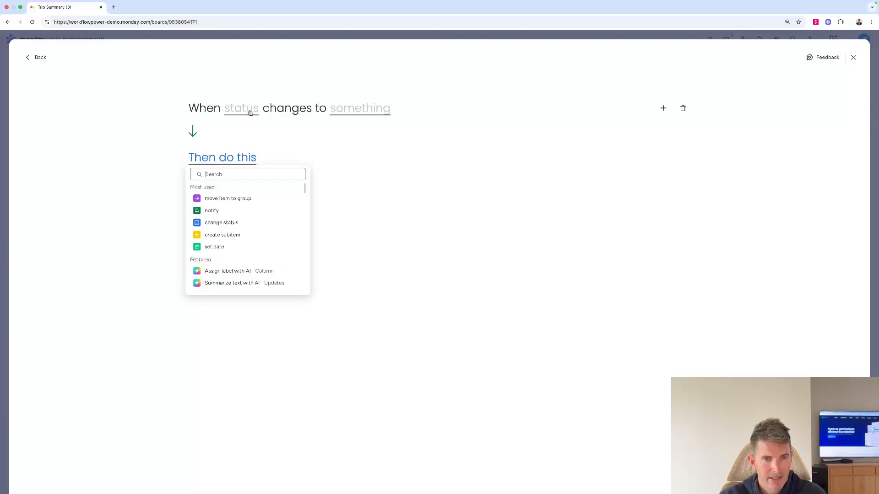
{"action": "left_click", "coordinate": [250, 112]}
{"action": "left_click", "coordinate": [249, 137]}
{"action": "left_click", "coordinate": [358, 110]}
{"action": "left_click", "coordinate": [358, 134]}
{"action": "left_click", "coordinate": [353, 111]}
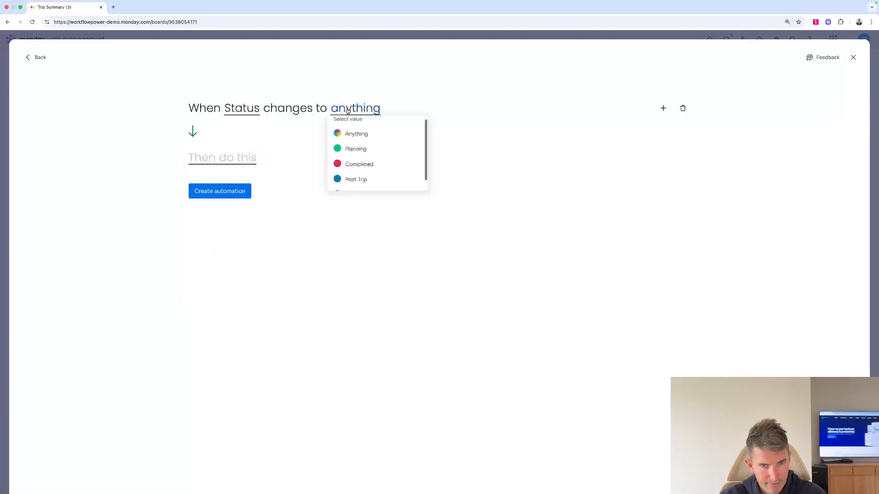
{"action": "left_click", "coordinate": [356, 147]}
Set the automation's action to create a board from the "Australia Trip Travel Template" template
{"action": "left_click", "coordinate": [243, 157]}
{"action": "type", "text": "create board from"}
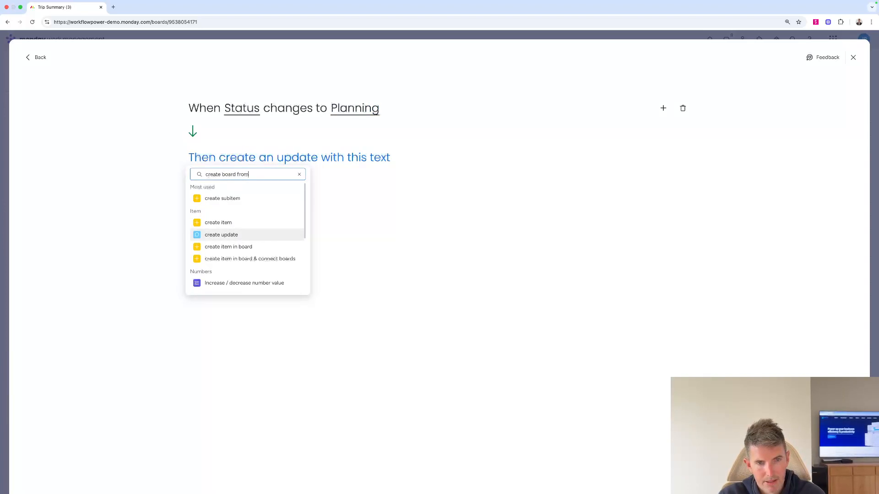
{"action": "left_click", "coordinate": [247, 199]}
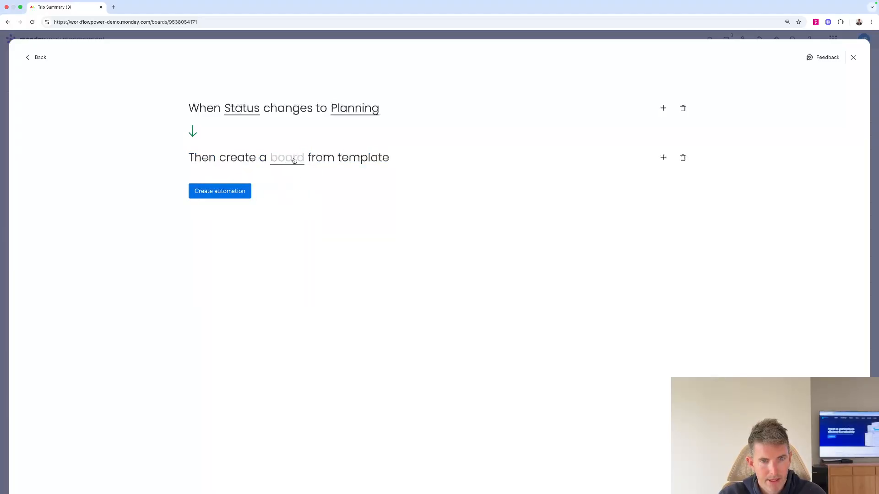
{"action": "left_click", "coordinate": [397, 220]}
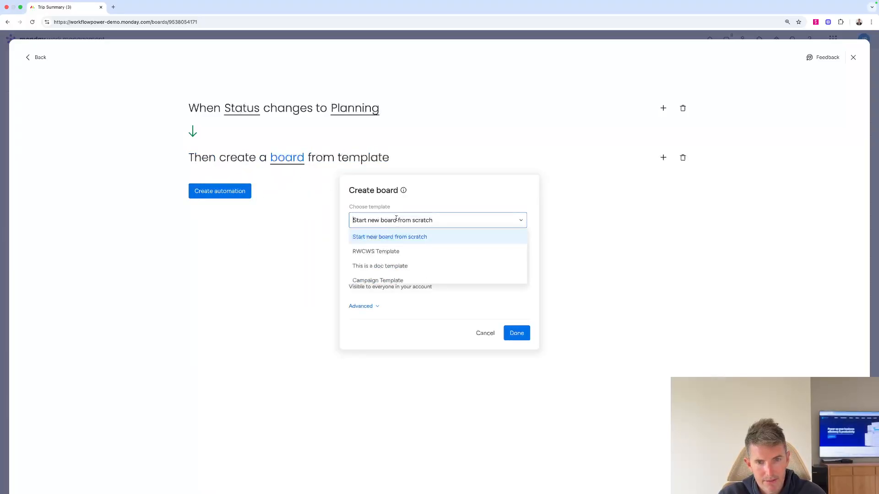
{"action": "type", "text": "aus"}
{"action": "left_click", "coordinate": [403, 236]}
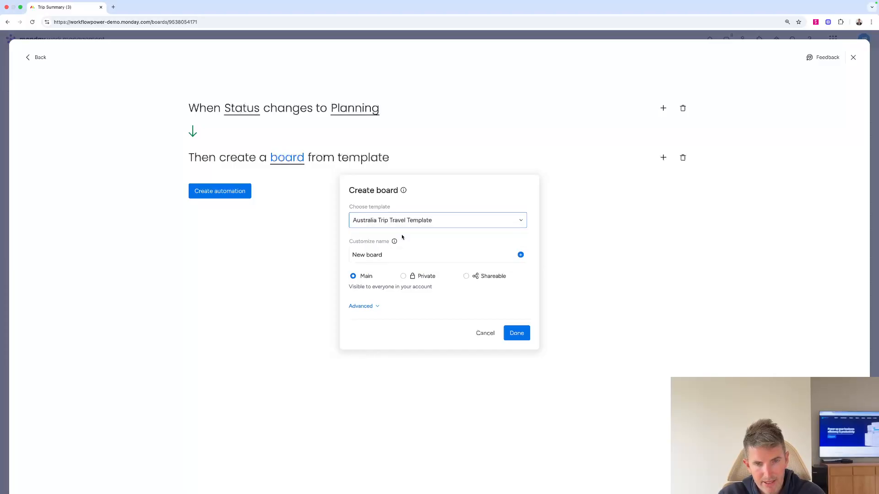
Replace the created board's default name with the dynamic Item Name field
{"action": "left_click_drag", "start_coordinate": [392, 254], "coordinate": [349, 257]}
{"action": "key", "text": "BackSpace"}
{"action": "left_click", "coordinate": [520, 255]}
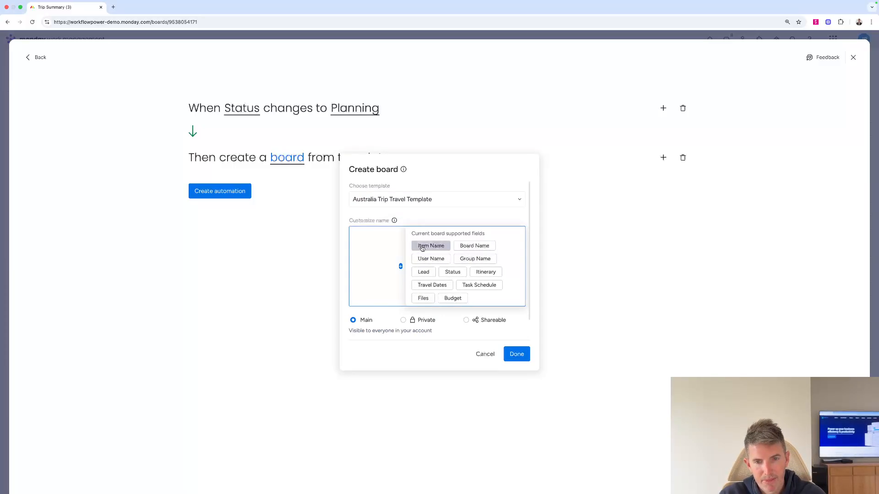
{"action": "left_click", "coordinate": [422, 248]}
Place created boards in the Travel Build Demo workspace's Dynamic Boards folder, then save the automation and close the automation center
{"action": "left_click", "coordinate": [370, 304]}
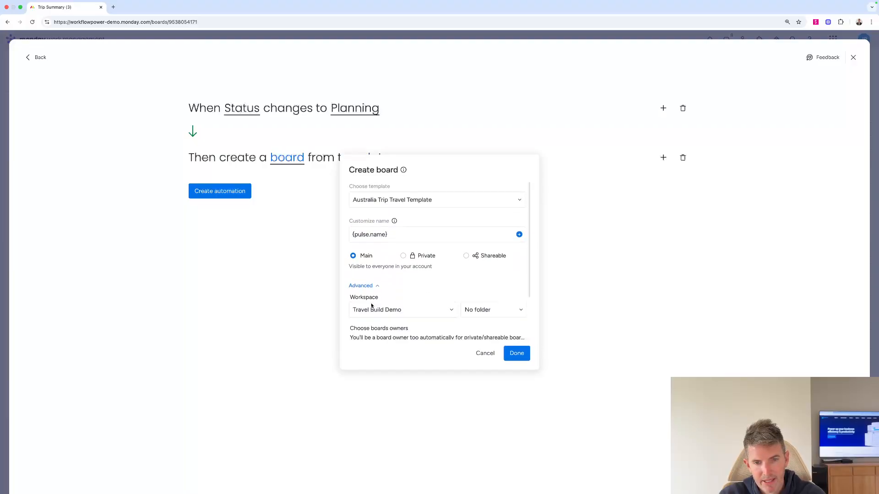
{"action": "left_click", "coordinate": [504, 314]}
{"action": "scroll", "coordinate": [492, 298], "scroll_direction": "down", "scroll_amount": 5}
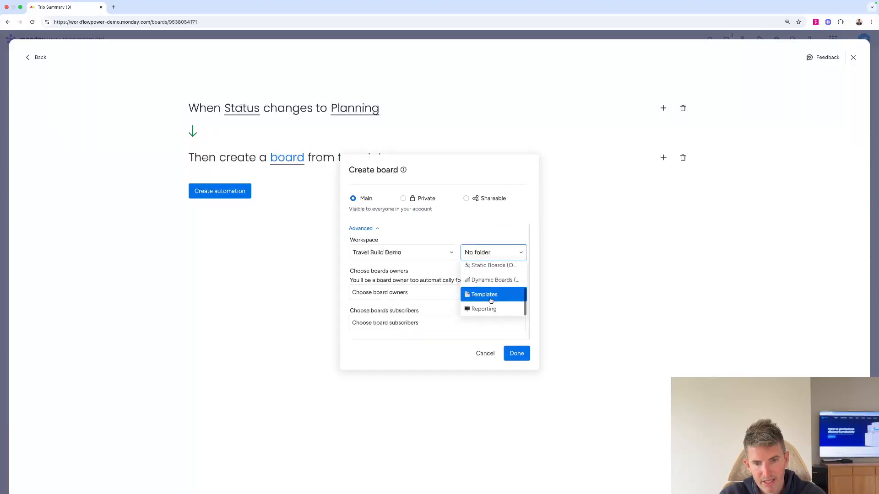
{"action": "left_click", "coordinate": [490, 280]}
{"action": "left_click", "coordinate": [516, 353]}
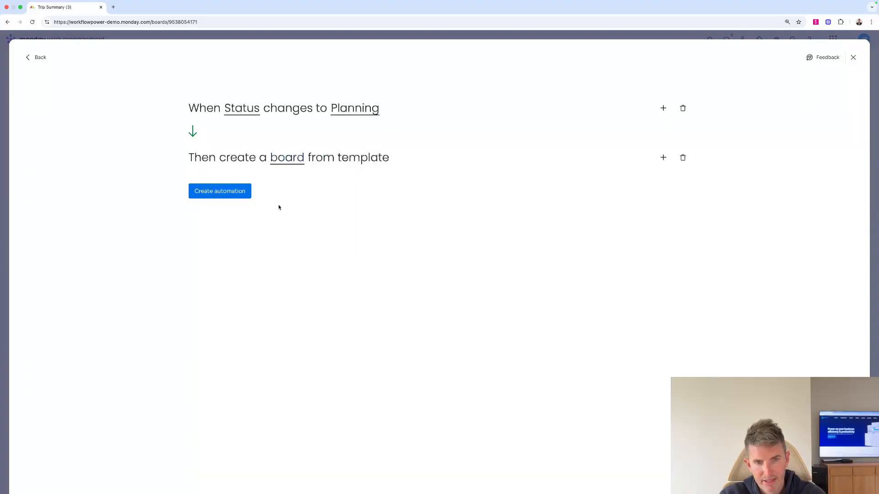
{"action": "left_click", "coordinate": [230, 190]}
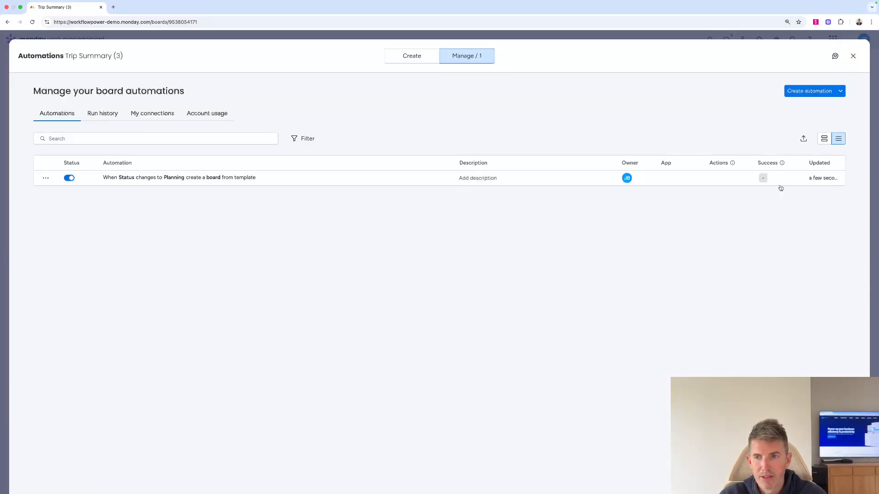
{"action": "left_click", "coordinate": [853, 56]}
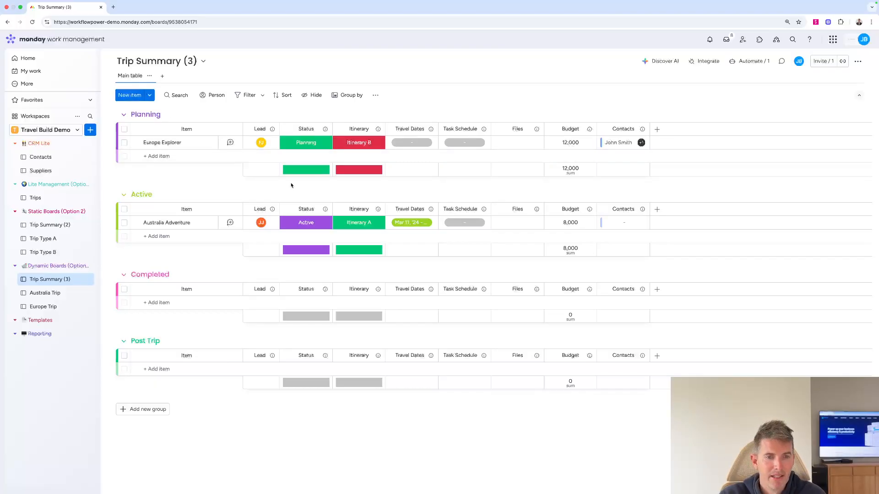
Set Australia Adventure's status to Planning to trigger the automation, and open the newly created Australia Adventure board
{"action": "left_click", "coordinate": [298, 222]}
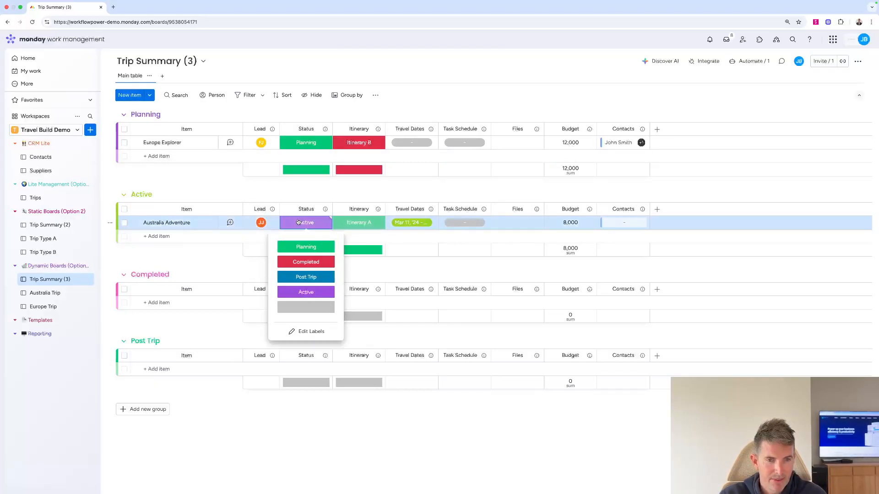
{"action": "left_click", "coordinate": [305, 248]}
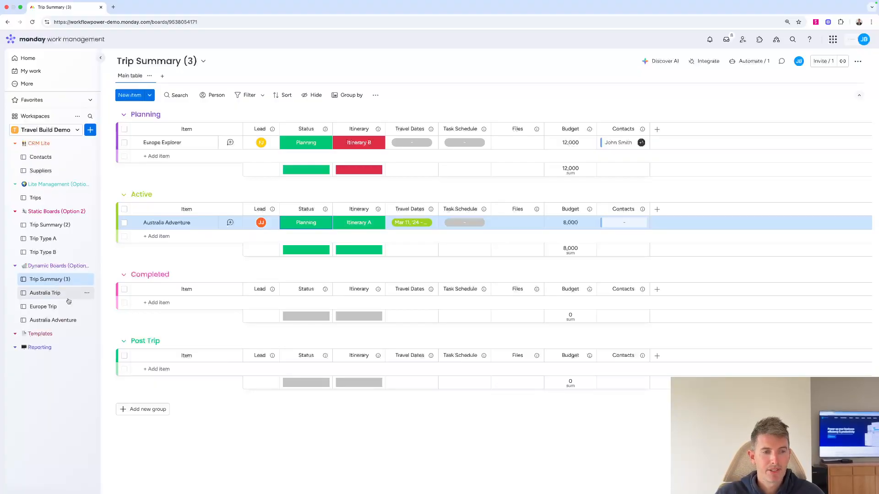
{"action": "left_click", "coordinate": [53, 320]}
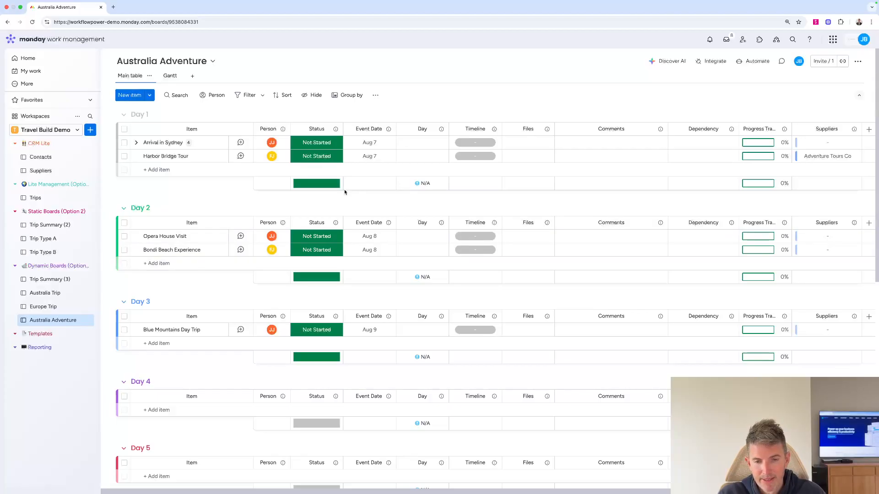
Check the Suppliers connection of Arrival in Sydney on the Australia Adventure board and return to Trip Summary (3)
{"action": "scroll", "coordinate": [345, 192], "scroll_direction": "right", "scroll_amount": 1}
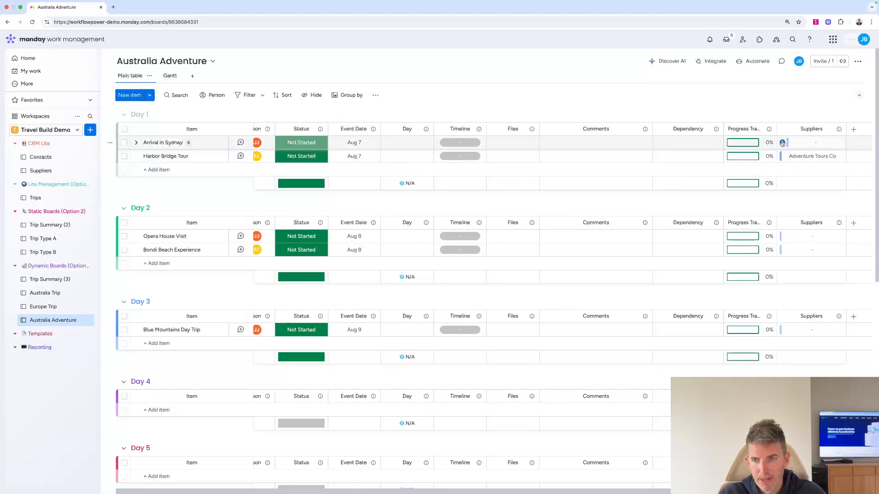
{"action": "left_click", "coordinate": [782, 144]}
{"action": "left_click", "coordinate": [686, 92]}
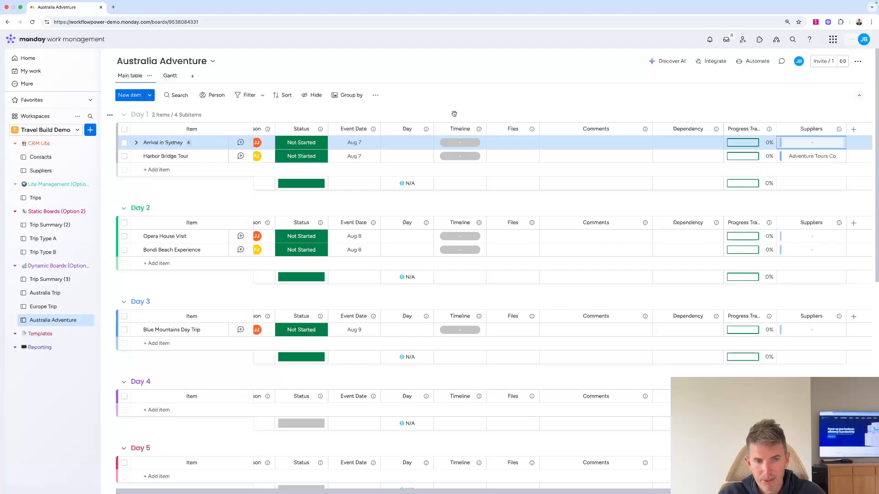
{"action": "scroll", "coordinate": [265, 116], "scroll_direction": "left", "scroll_amount": 1}
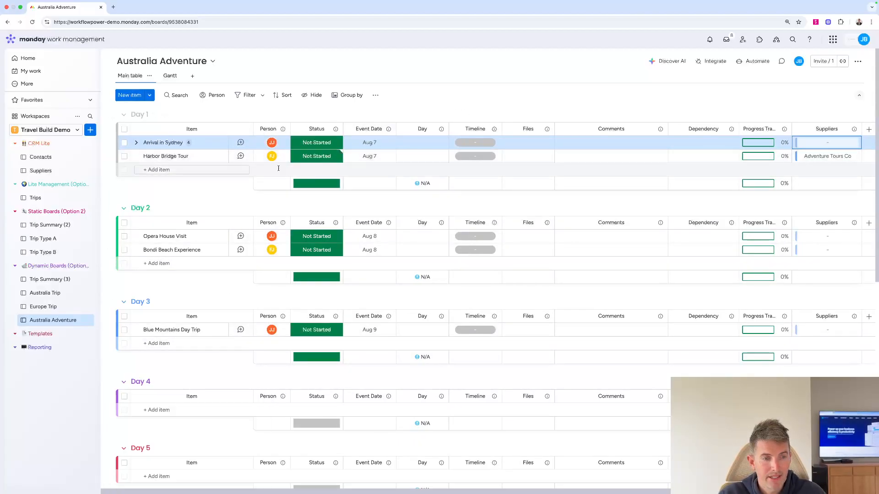
{"action": "left_click", "coordinate": [44, 278]}
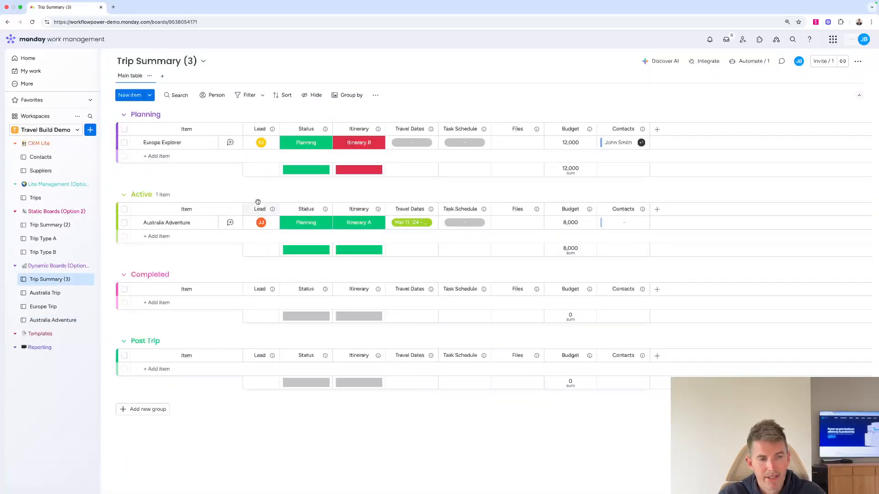
Add a Connect Boards column to Australia Trip, linked two-way to Trip Summary (3) without a mirror column
{"action": "left_click", "coordinate": [44, 293]}
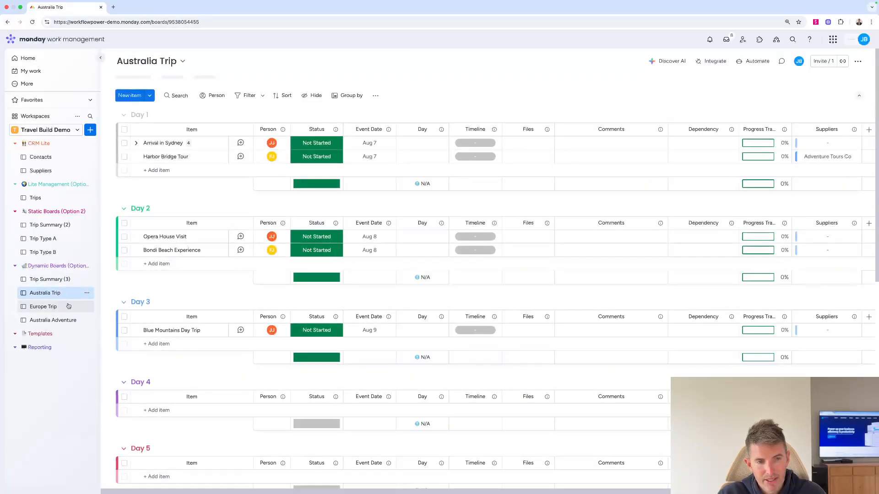
{"action": "scroll", "coordinate": [549, 142], "scroll_direction": "right", "scroll_amount": 1}
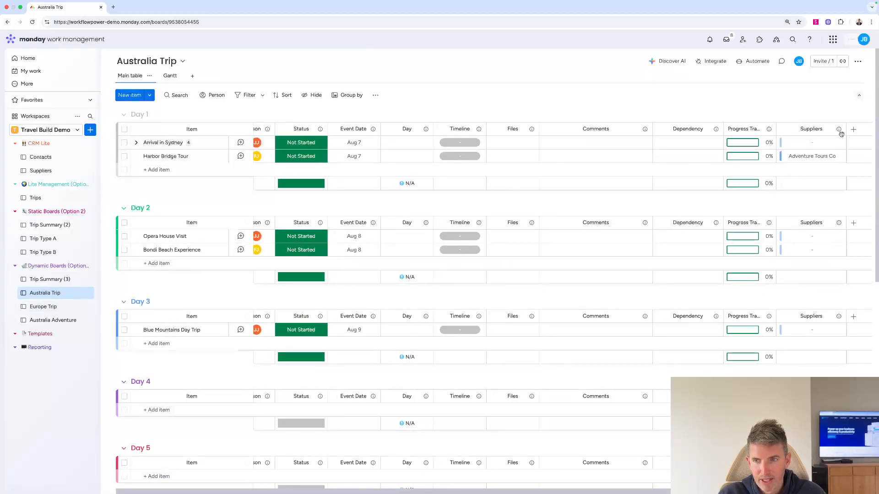
{"action": "left_click", "coordinate": [853, 129]}
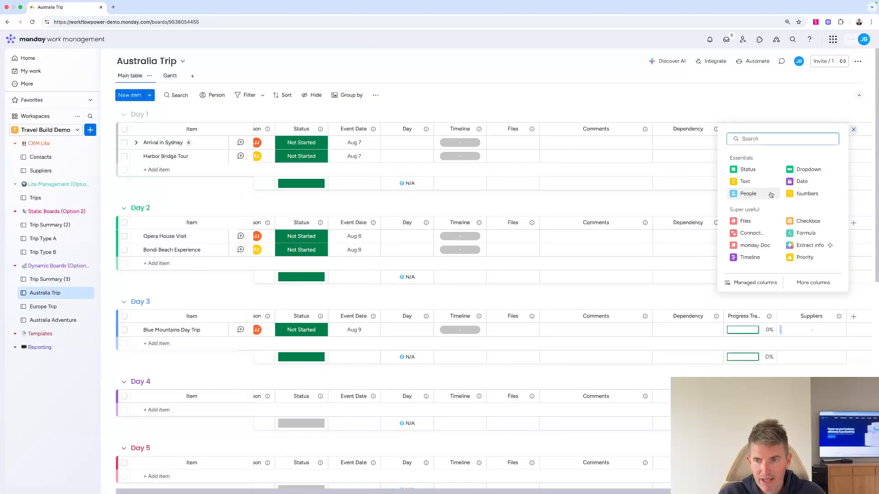
{"action": "left_click", "coordinate": [744, 232]}
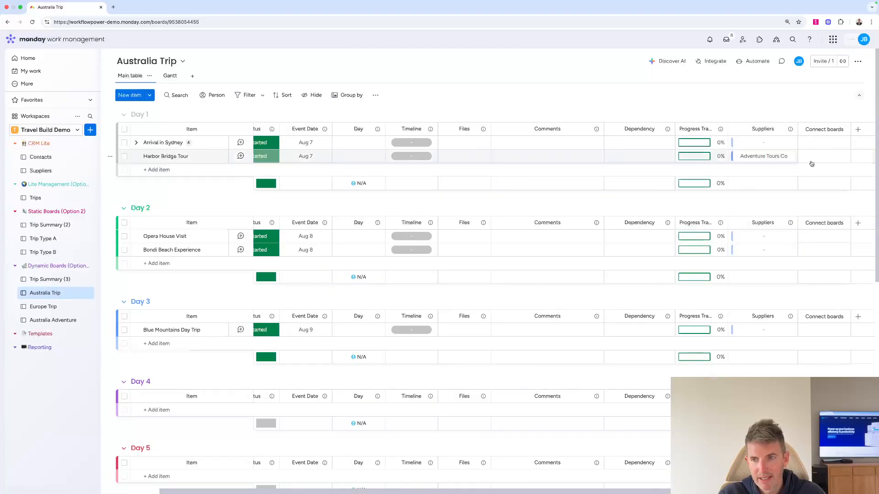
{"action": "left_click", "coordinate": [755, 226]}
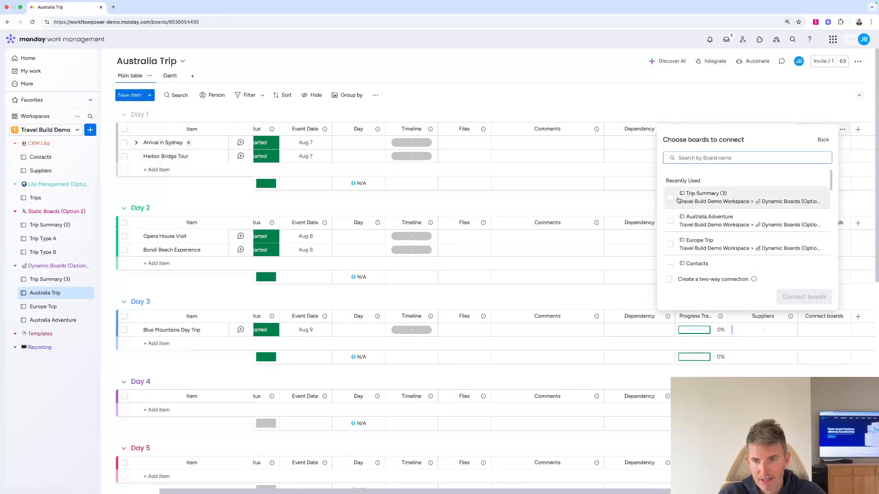
{"action": "left_click", "coordinate": [671, 197]}
{"action": "left_click", "coordinate": [670, 279]}
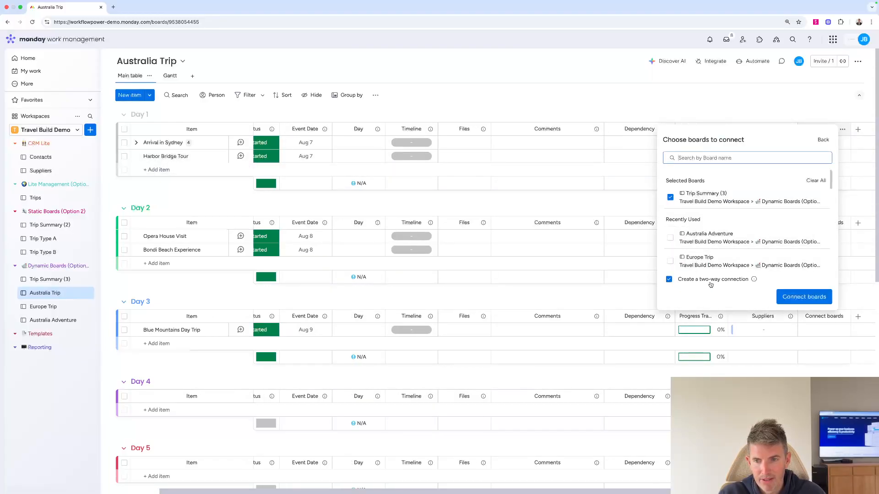
{"action": "left_click", "coordinate": [801, 296]}
{"action": "left_click", "coordinate": [742, 310]}
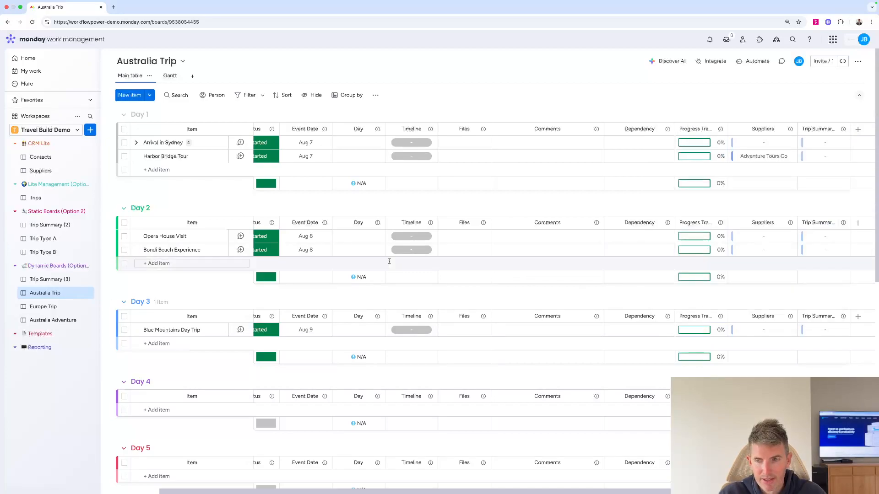
Link all Day 1, Day 2 and Day 3 items to Australia Adventure in the Trip Summary column, and return to Trip Summary (3)
{"action": "left_click", "coordinate": [125, 129]}
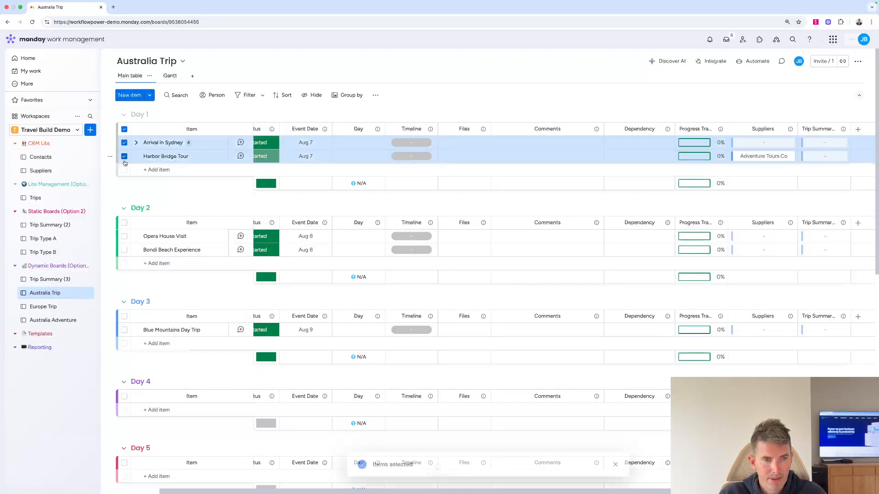
{"action": "left_click", "coordinate": [124, 222]}
{"action": "left_click", "coordinate": [124, 316]}
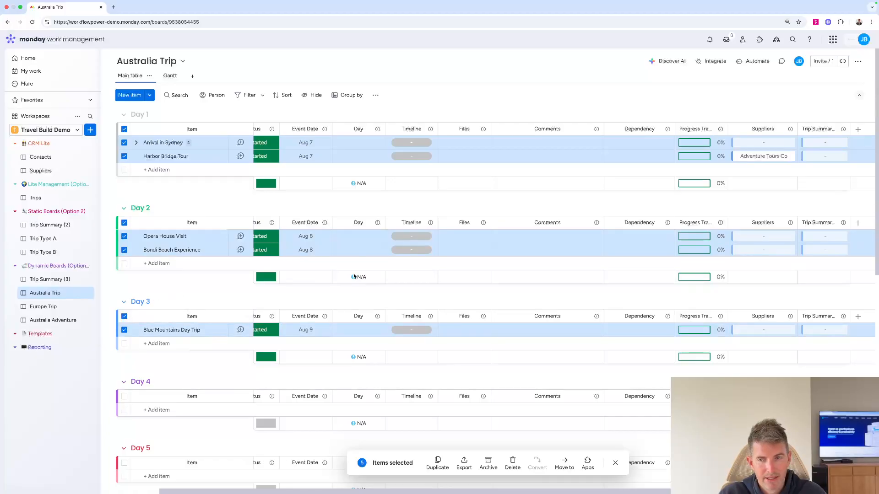
{"action": "left_click", "coordinate": [804, 143]}
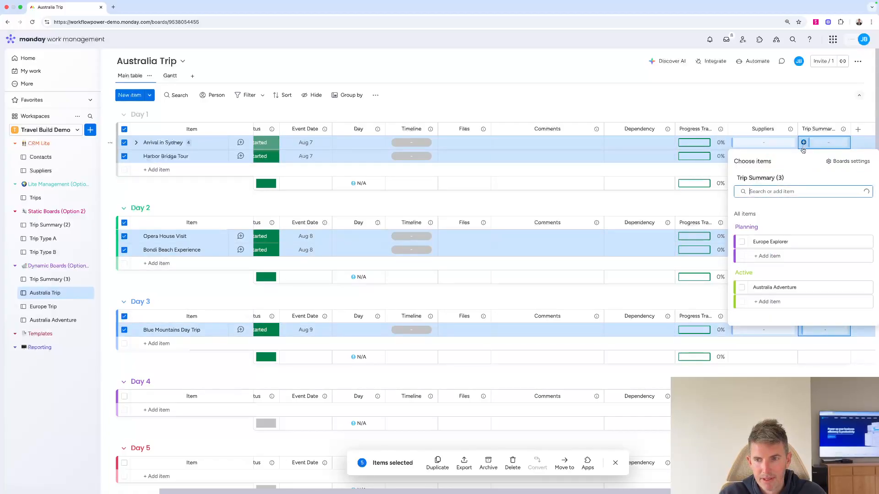
{"action": "left_click", "coordinate": [741, 287]}
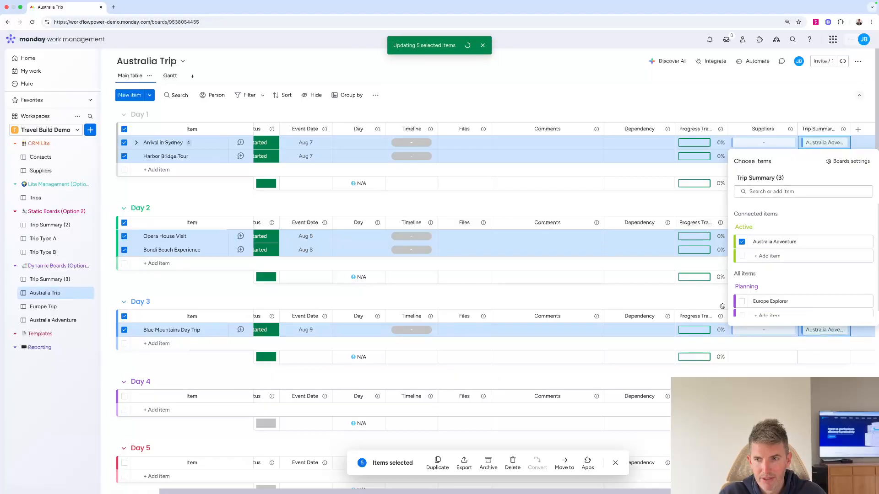
{"action": "left_click", "coordinate": [616, 462]}
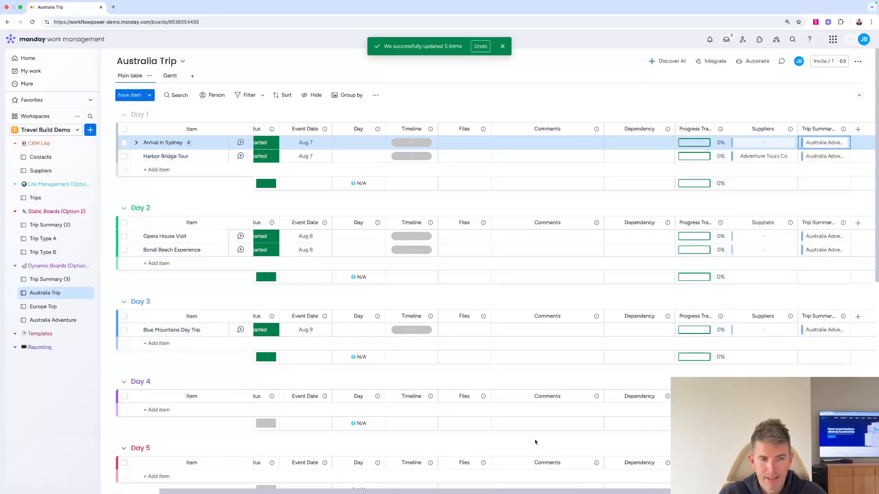
{"action": "left_click", "coordinate": [46, 280]}
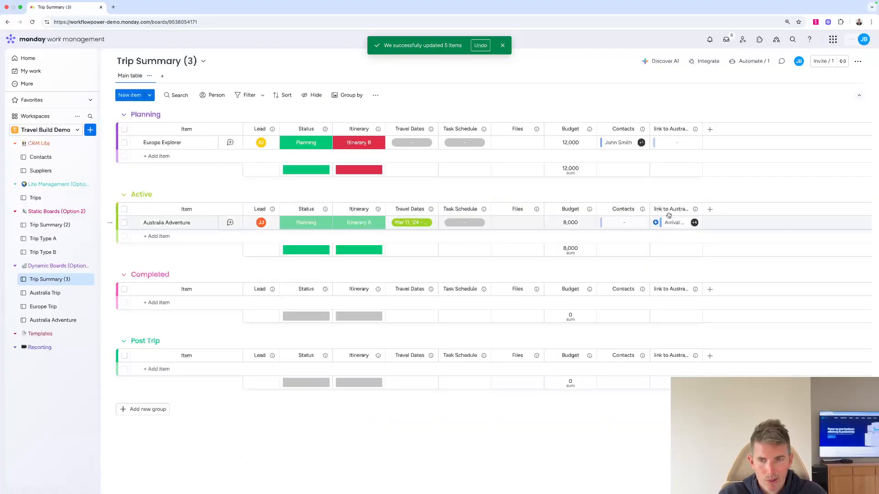
Rename the Australia Trip connection column on Trip Summary (3) to Trip Activities
{"action": "left_click", "coordinate": [666, 209]}
{"action": "type", "text": "Trip Activities"}
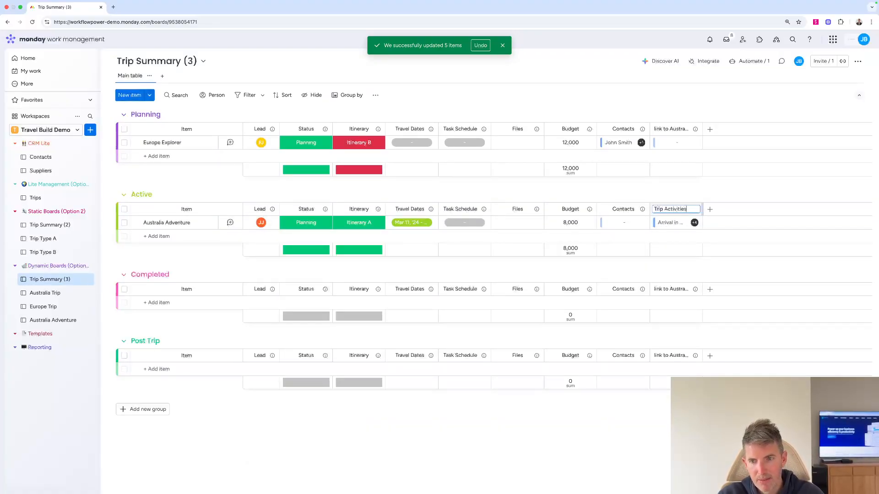
{"action": "key", "text": "Return"}
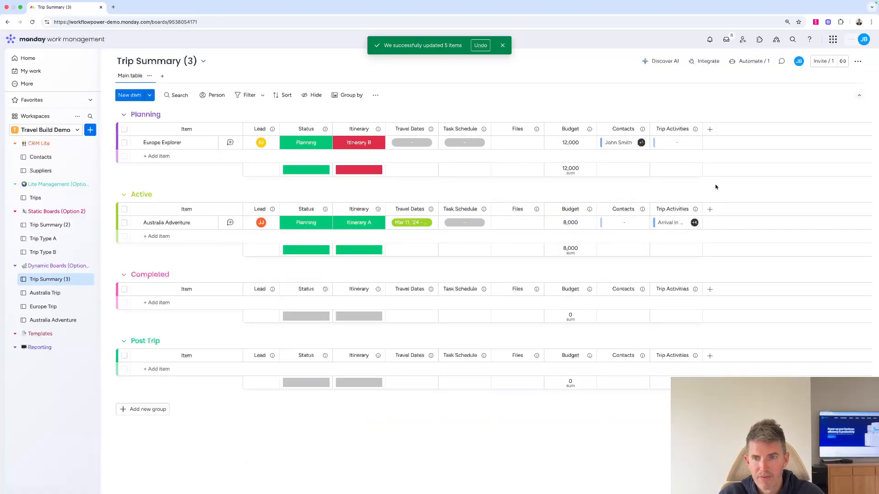
Mirror the Australia Trip Status column through Trip Activities on Trip Summary (3), and name the mirror column Progress Status
{"action": "left_click", "coordinate": [695, 129]}
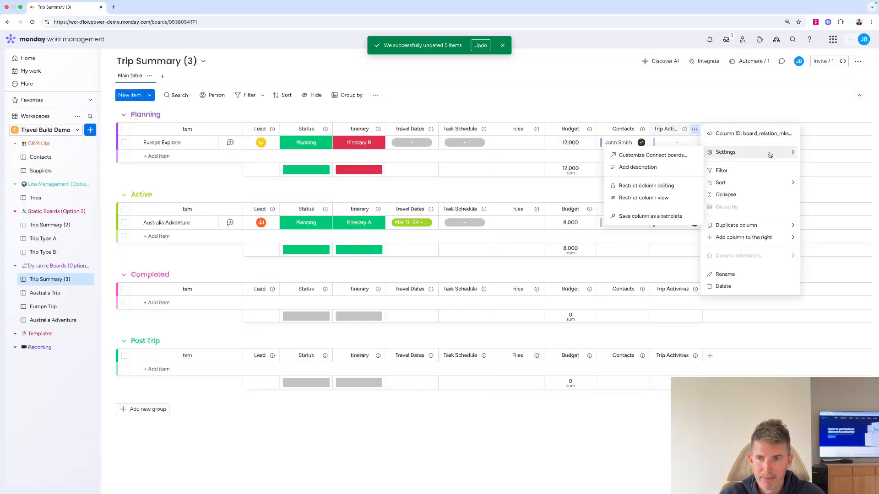
{"action": "left_click", "coordinate": [687, 155]}
{"action": "left_click", "coordinate": [591, 252]}
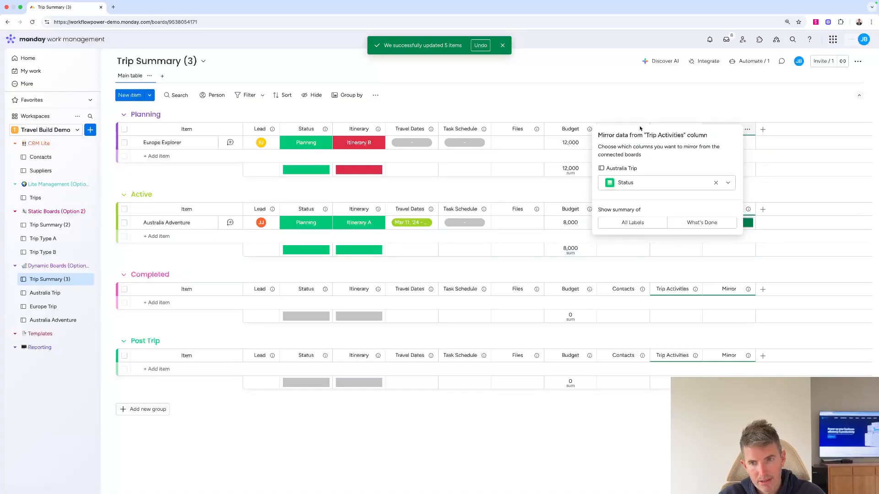
{"action": "left_click", "coordinate": [625, 108]}
{"action": "left_click", "coordinate": [723, 129]}
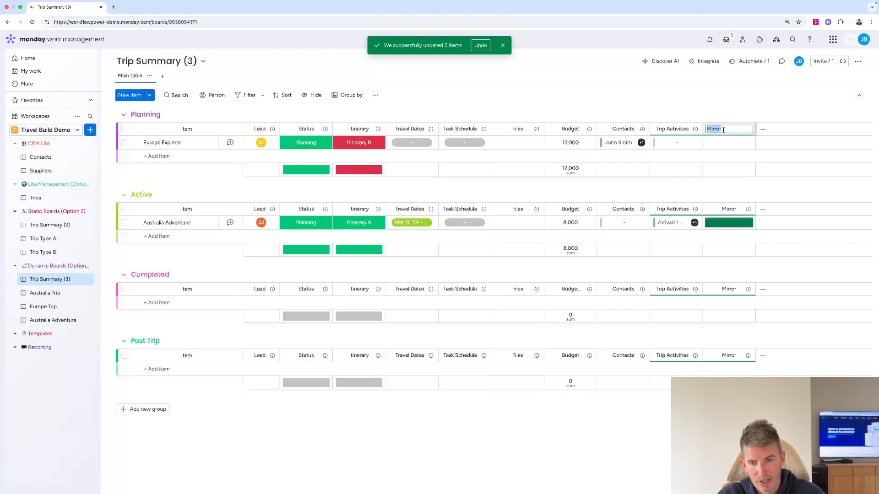
{"action": "type", "text": "Progress Status"}
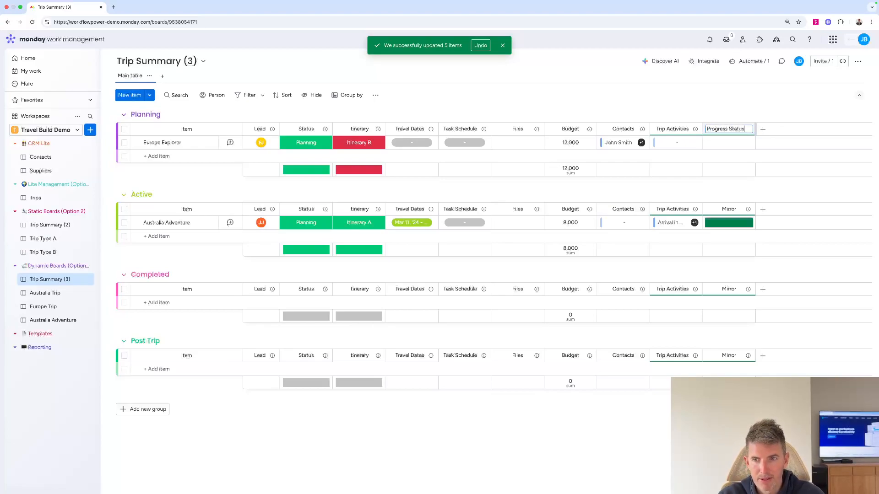
{"action": "left_click", "coordinate": [706, 102]}
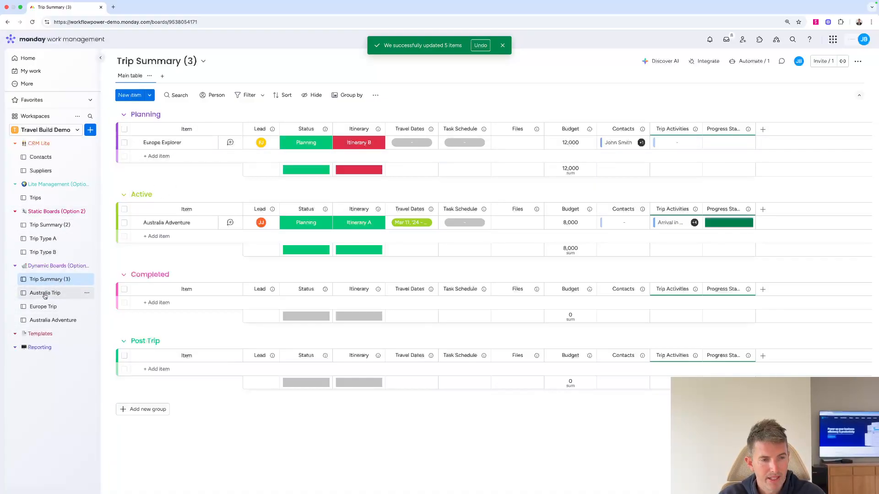
On the Europe Trip board, move the Day 1 group between Day 6 and Day 5, and widen the Item column
{"action": "left_click", "coordinate": [39, 307]}
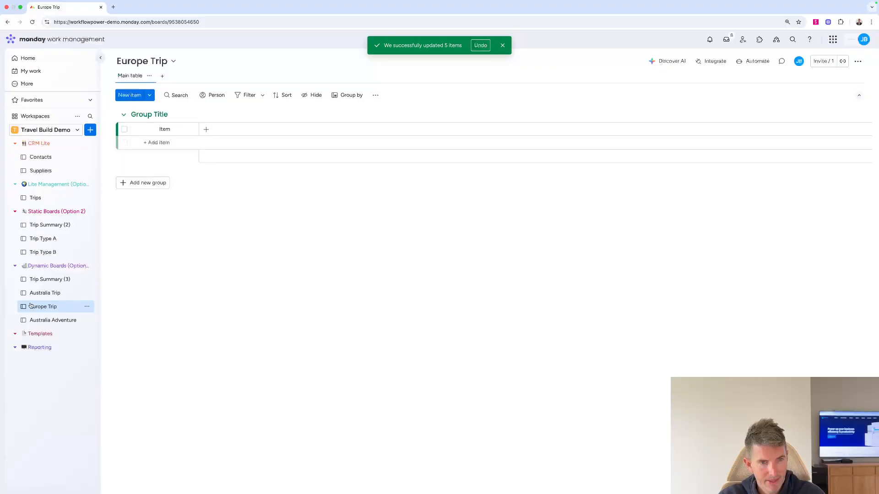
{"action": "scroll", "coordinate": [188, 314], "scroll_direction": "down", "scroll_amount": 10}
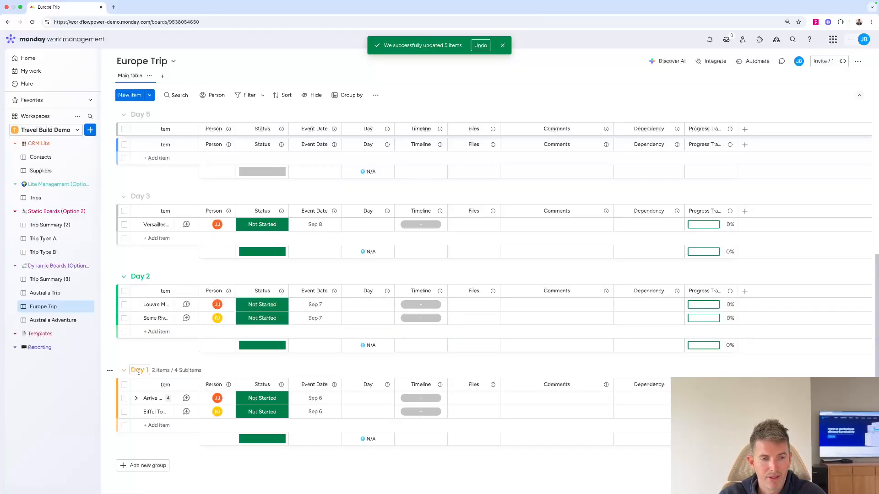
{"action": "left_click_drag", "start_coordinate": [139, 370], "coordinate": [147, 128]}
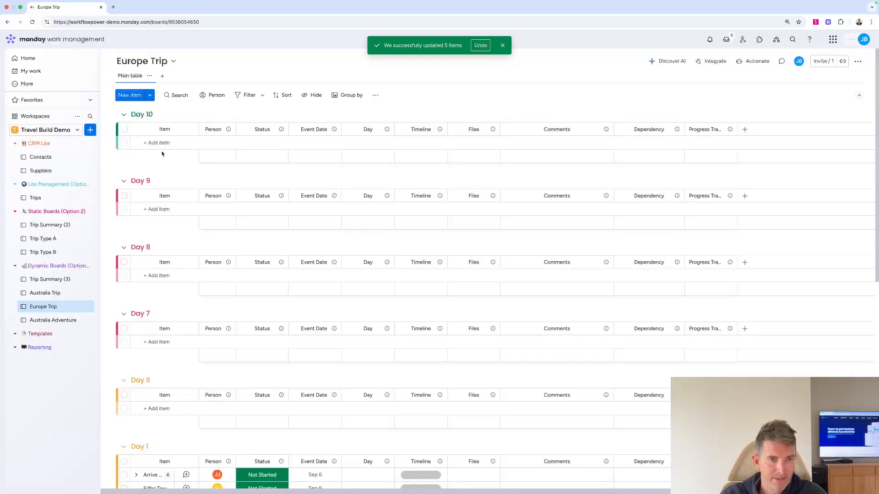
{"action": "scroll", "coordinate": [220, 265], "scroll_direction": "down", "scroll_amount": 5}
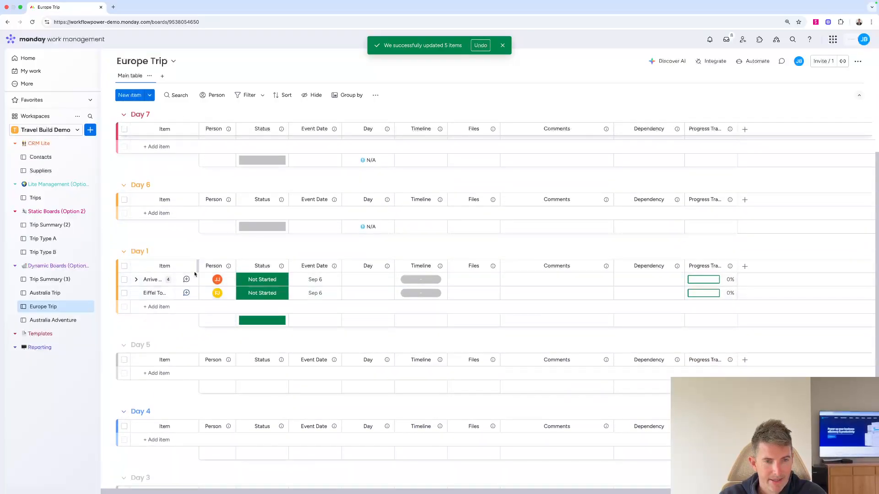
{"action": "left_click_drag", "start_coordinate": [197, 266], "coordinate": [251, 266]}
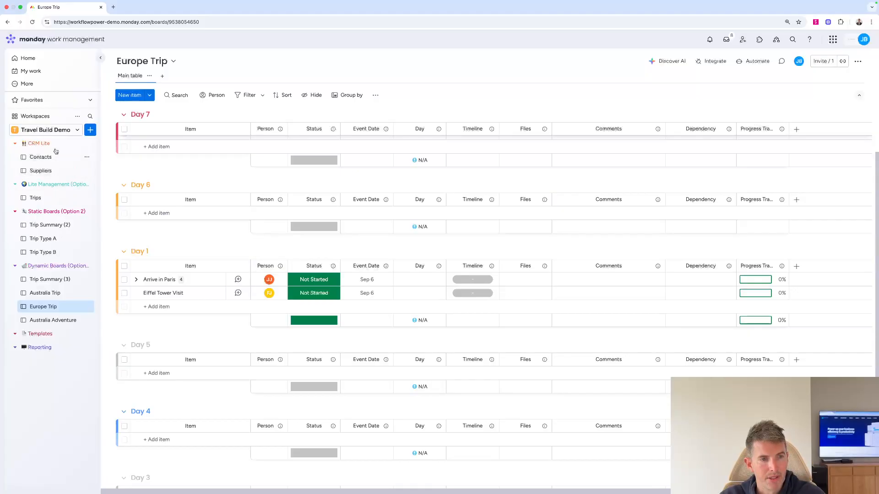
Switch to the * Travel workspace and view the CRM Lite Structure guide on its Documentation board
{"action": "left_click", "coordinate": [55, 133]}
{"action": "type", "text": "trav"}
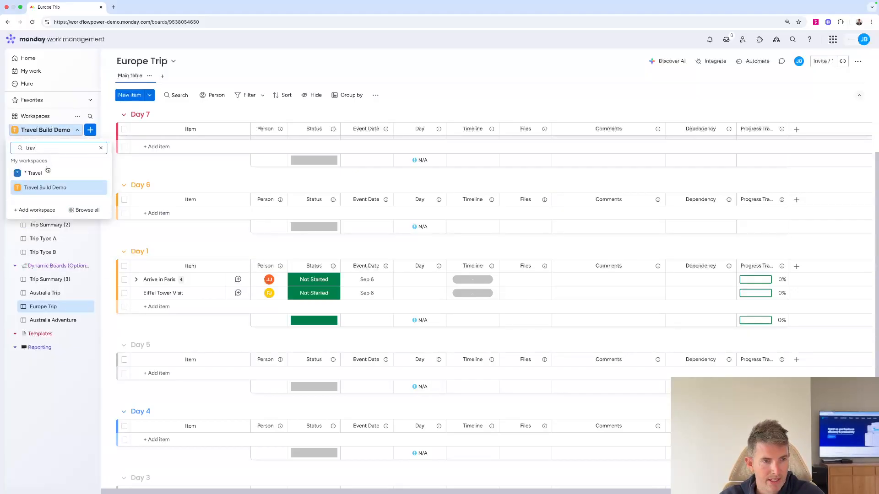
{"action": "left_click", "coordinate": [34, 171]}
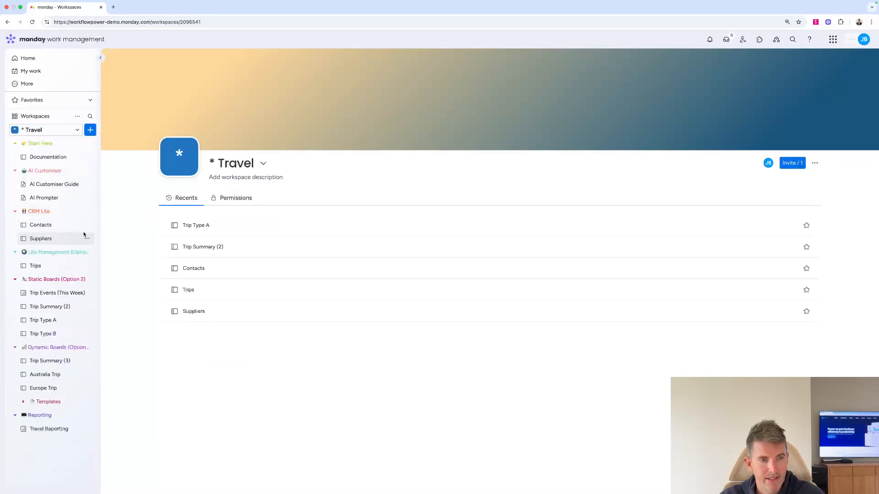
{"action": "left_click", "coordinate": [47, 159]}
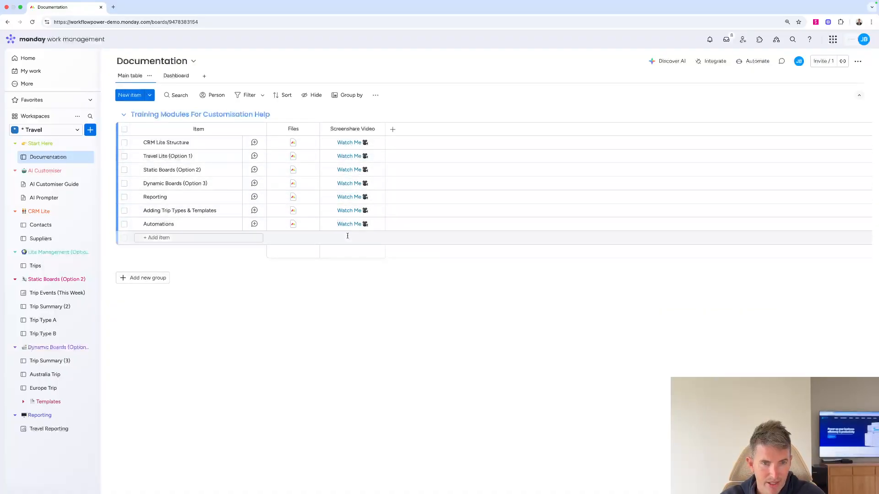
{"action": "left_click", "coordinate": [293, 143]}
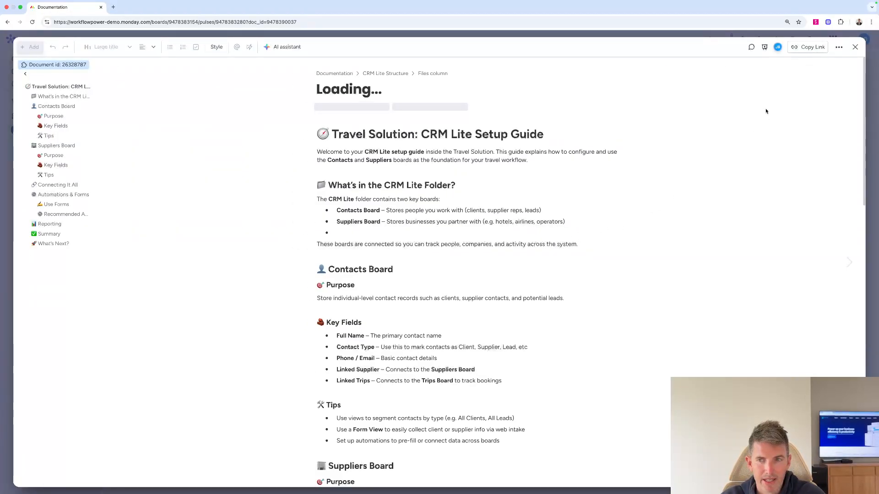
{"action": "left_click", "coordinate": [855, 47]}
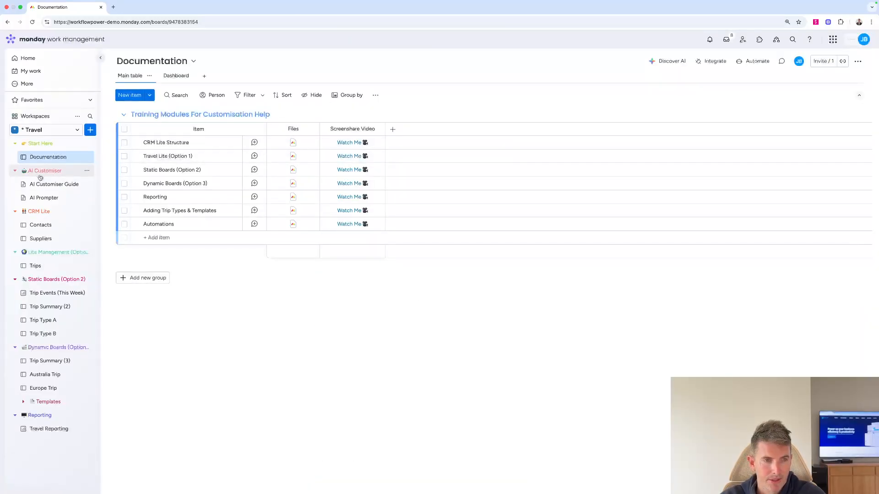
Review the Contacts board and the Suppliers board, including the Accommodation and Car Services views of Suppliers
{"action": "left_click", "coordinate": [41, 226]}
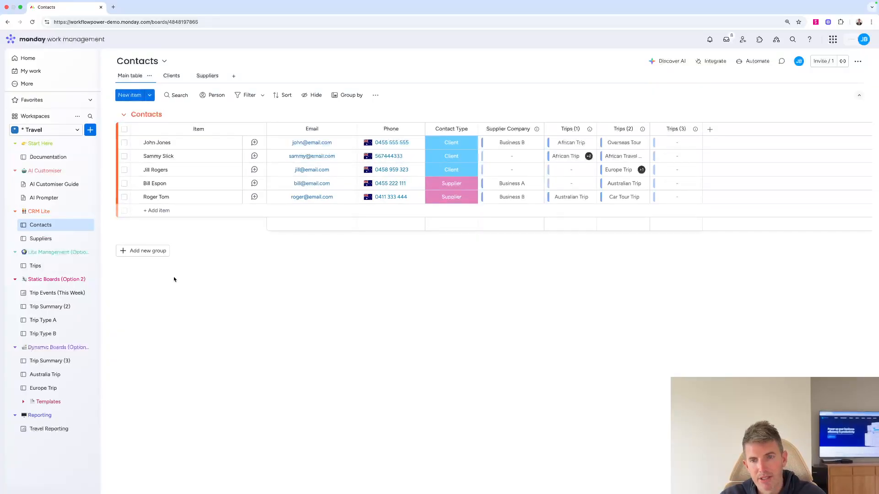
{"action": "left_click", "coordinate": [46, 238]}
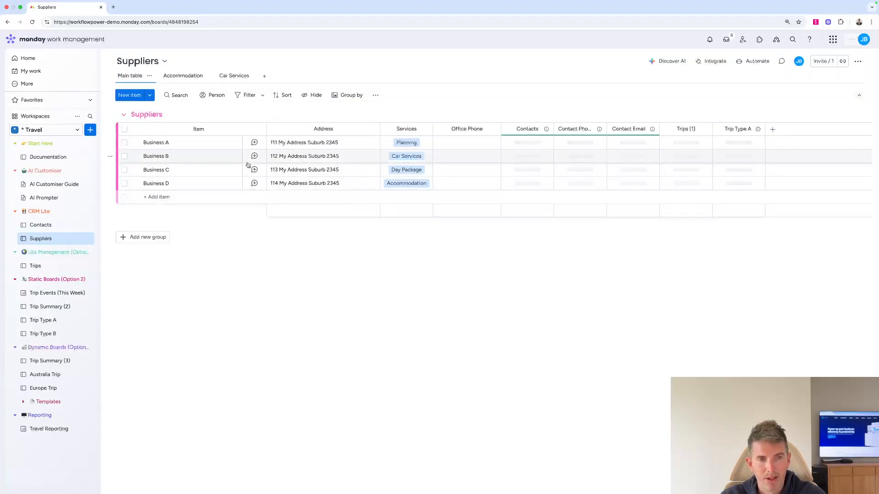
{"action": "left_click", "coordinate": [183, 76]}
{"action": "left_click", "coordinate": [226, 77]}
{"action": "left_click", "coordinate": [134, 76]}
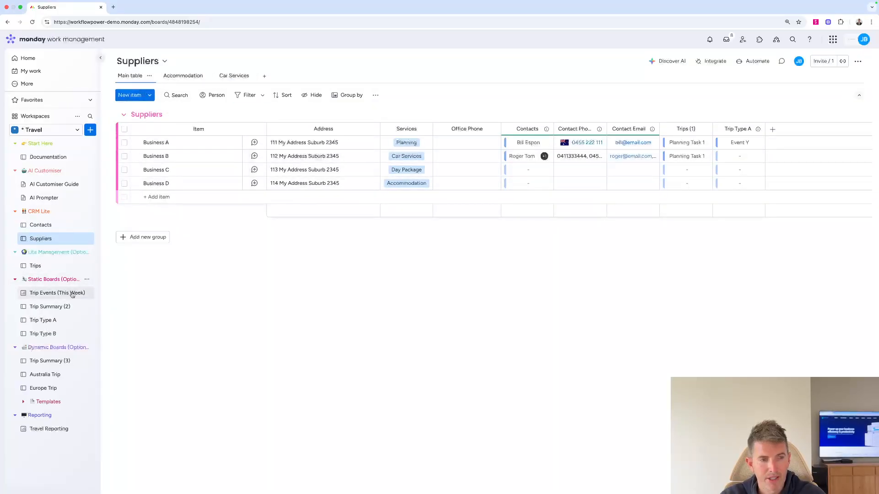
Open the Trips board and examine the subitems of African Trip, leaving them collapsed
{"action": "left_click", "coordinate": [36, 266]}
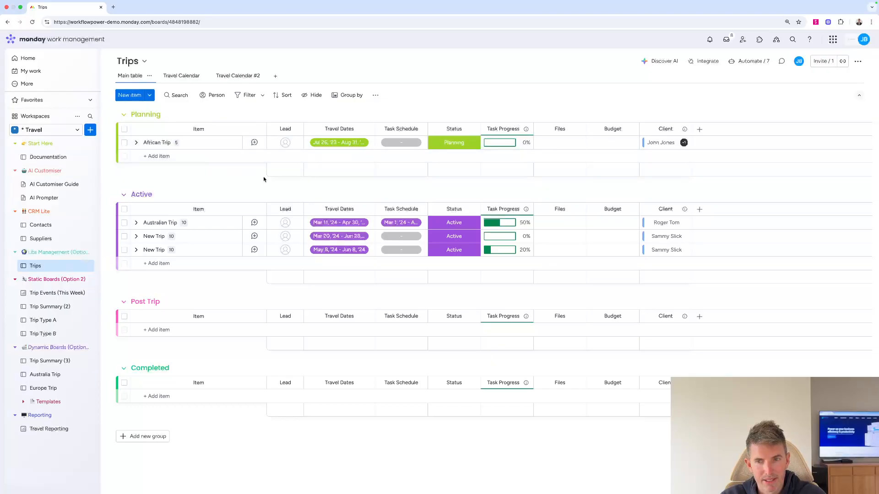
{"action": "left_click", "coordinate": [136, 143]}
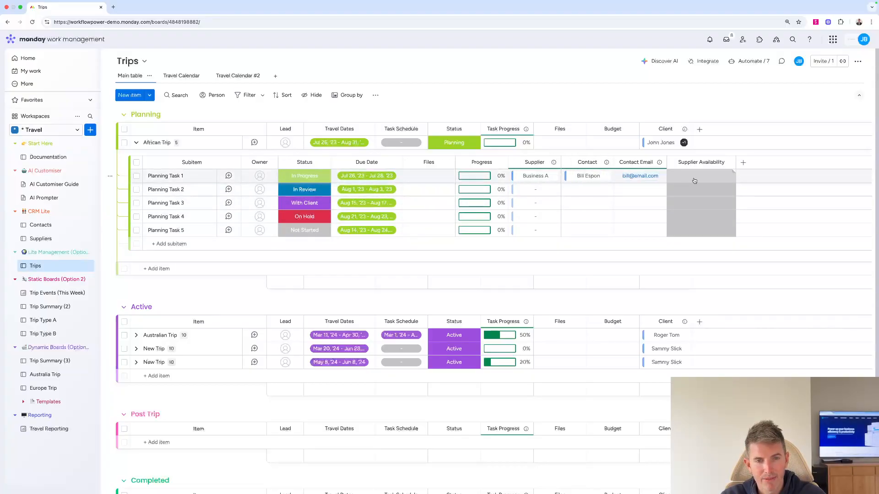
{"action": "left_click", "coordinate": [136, 142]}
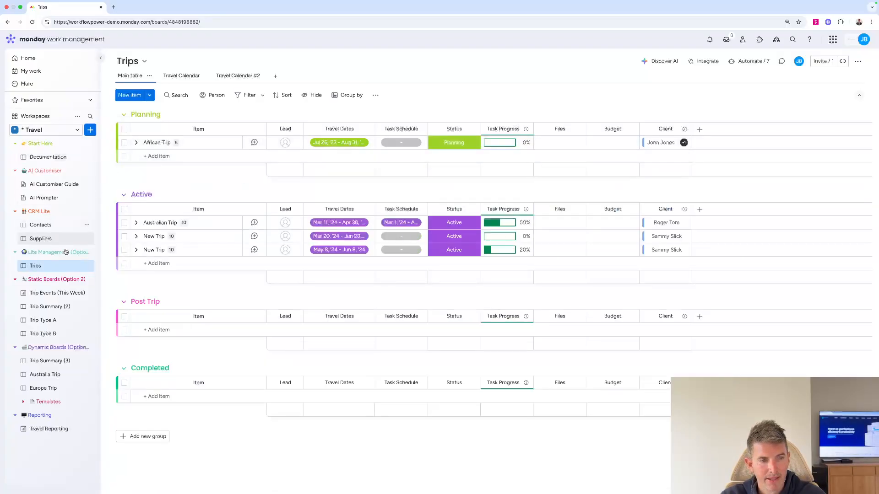
Review Trip Summary (2) in its Travel Calendar and Travel Calendar #2 views, and return to its main table
{"action": "left_click", "coordinate": [46, 307]}
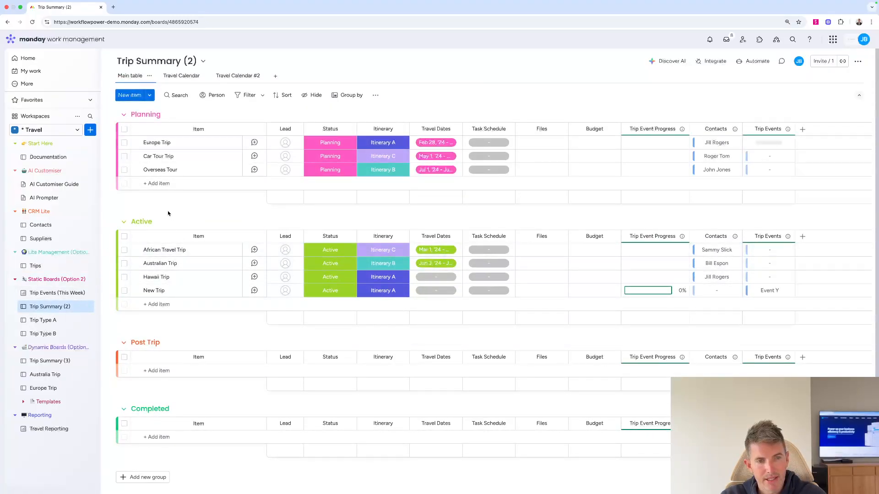
{"action": "left_click", "coordinate": [178, 76]}
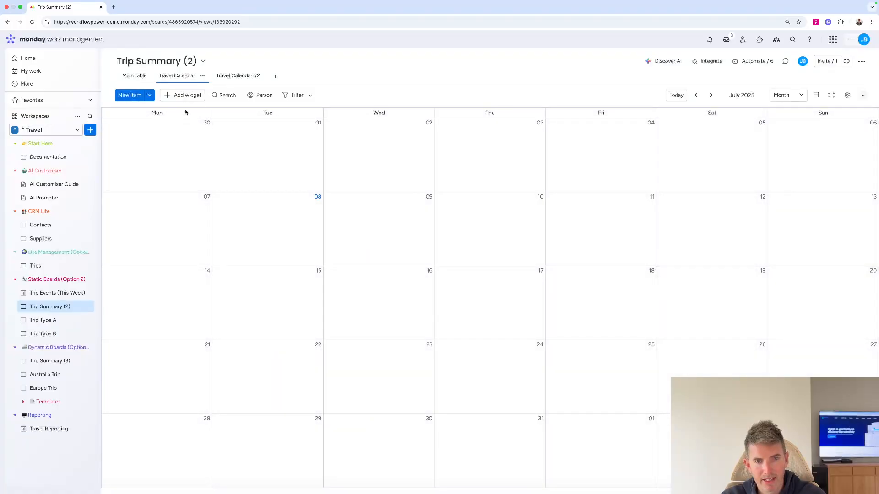
{"action": "left_click", "coordinate": [236, 75]}
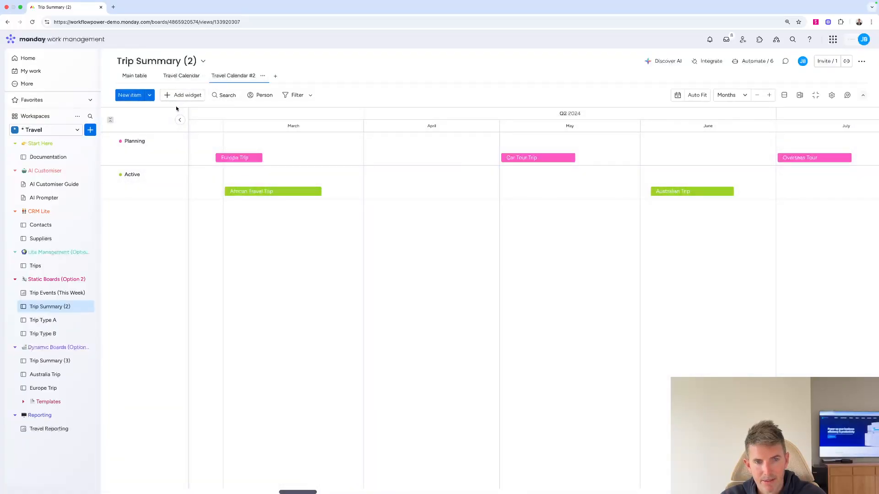
{"action": "left_click", "coordinate": [135, 76]}
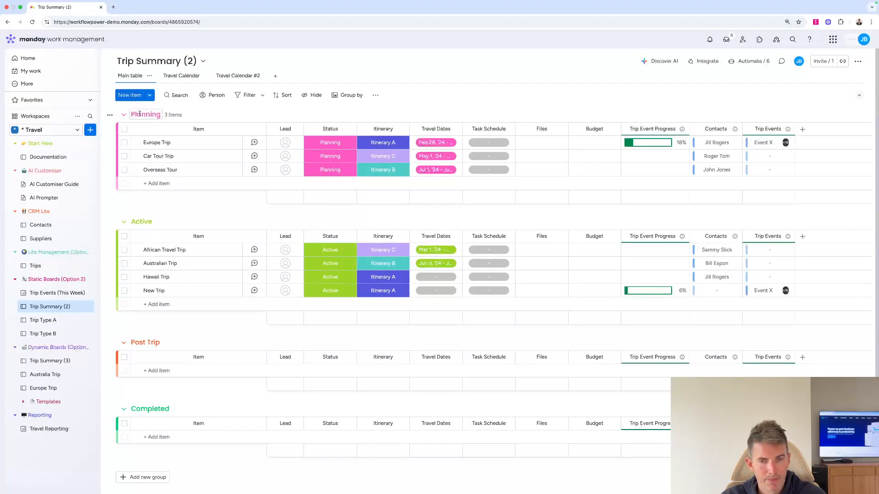
Look through Trip Type A's All Trips view and main table with its template group, and open the Trip Events (This Week) dashboard
{"action": "left_click", "coordinate": [44, 320]}
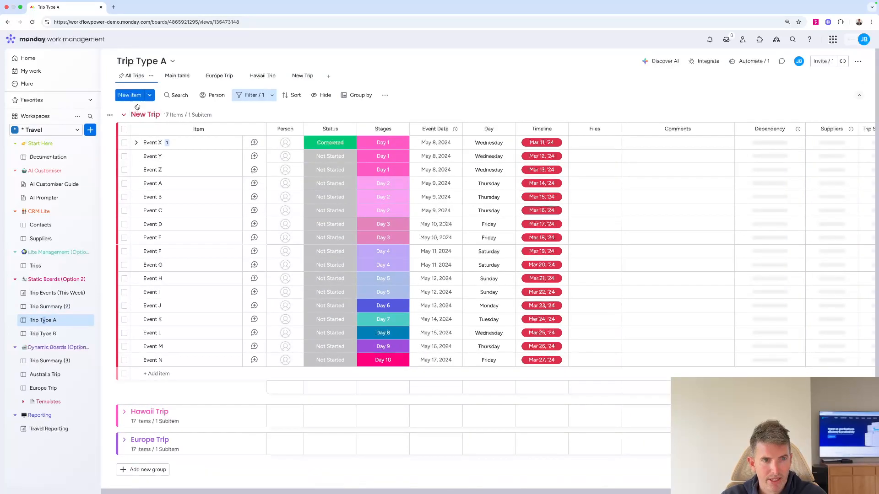
{"action": "scroll", "coordinate": [212, 176], "scroll_direction": "up", "scroll_amount": 1}
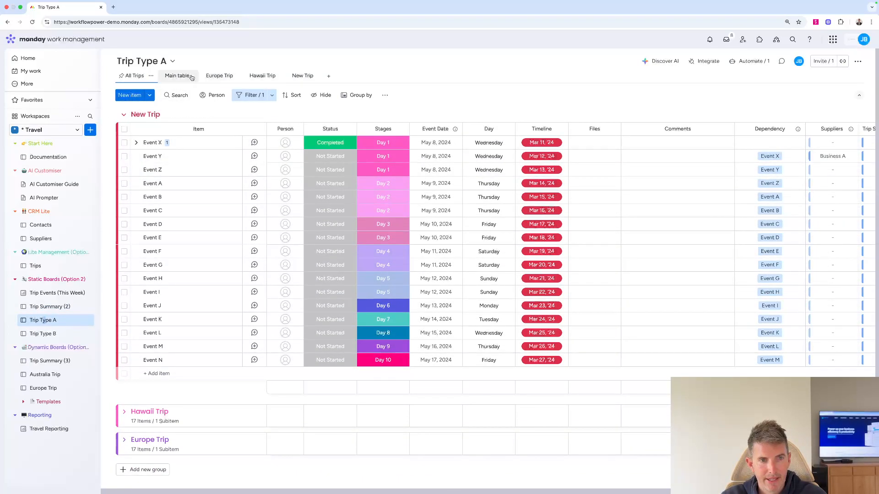
{"action": "left_click", "coordinate": [177, 76]}
{"action": "scroll", "coordinate": [193, 216], "scroll_direction": "down", "scroll_amount": 7}
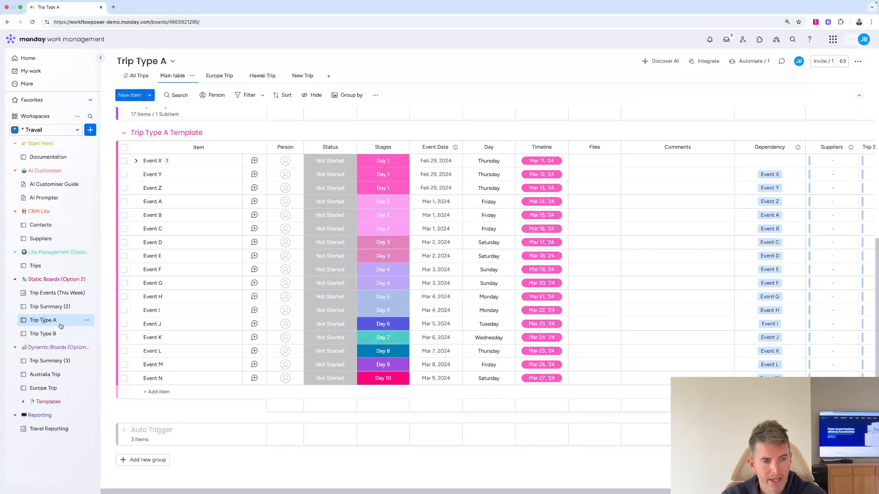
{"action": "left_click", "coordinate": [55, 293]}
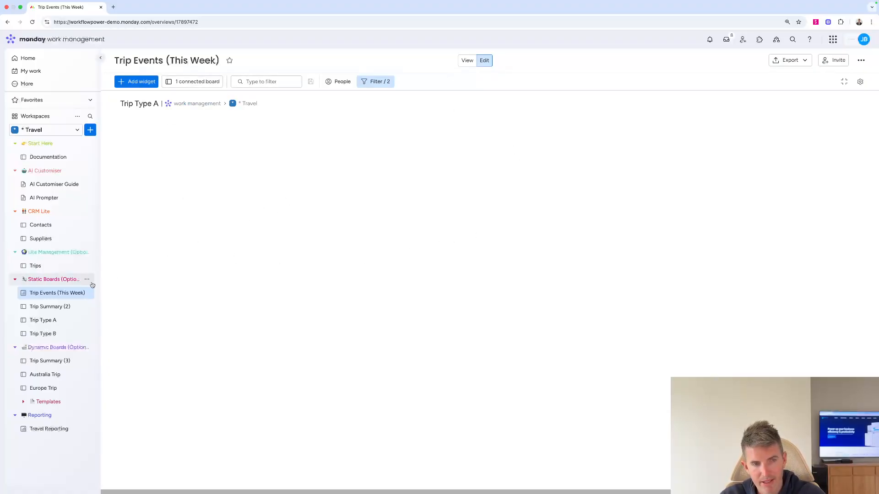
Review Trip Summary (3) and look through the day groups on the Australia Trip board
{"action": "left_click", "coordinate": [45, 361]}
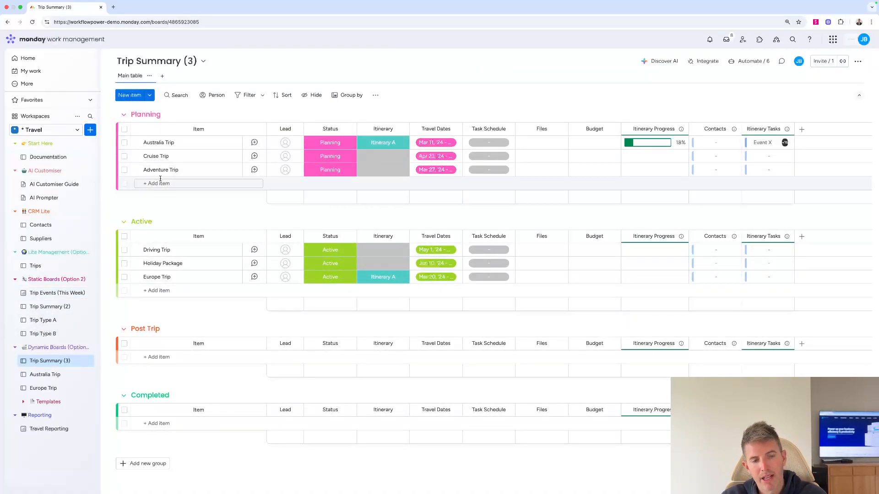
{"action": "left_click", "coordinate": [58, 376]}
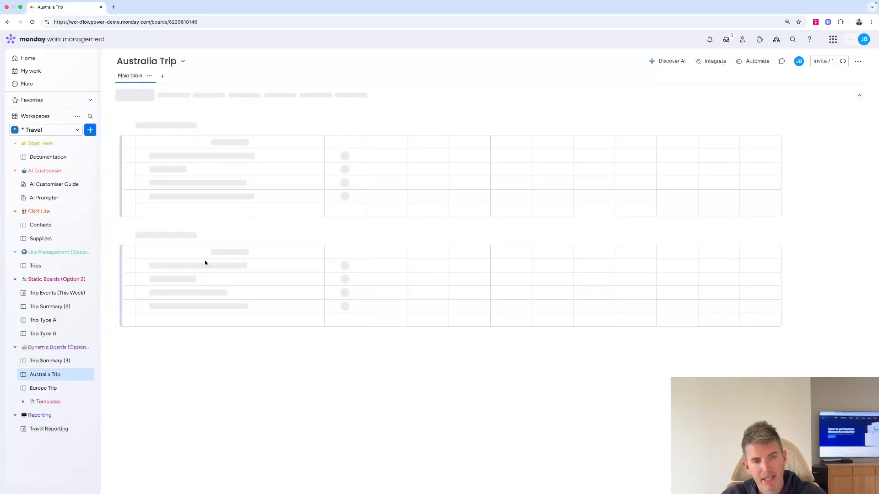
{"action": "scroll", "coordinate": [206, 268], "scroll_direction": "down", "scroll_amount": 10}
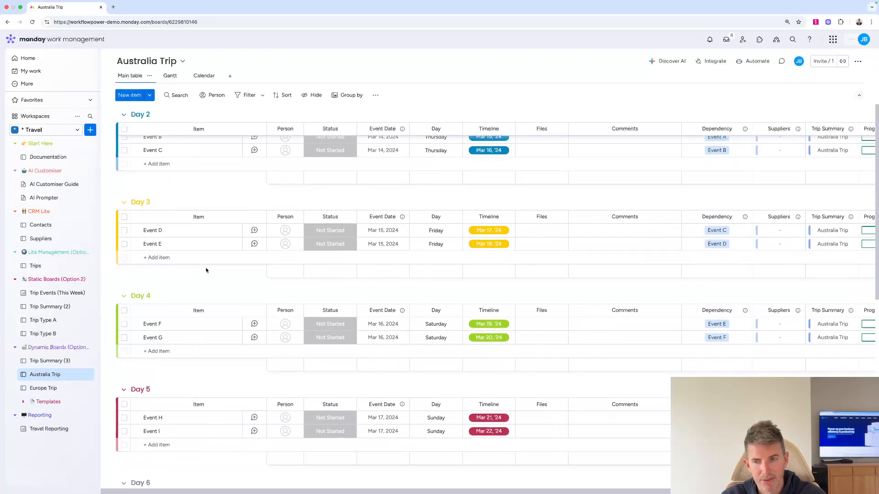
{"action": "scroll", "coordinate": [206, 270], "scroll_direction": "up", "scroll_amount": 10}
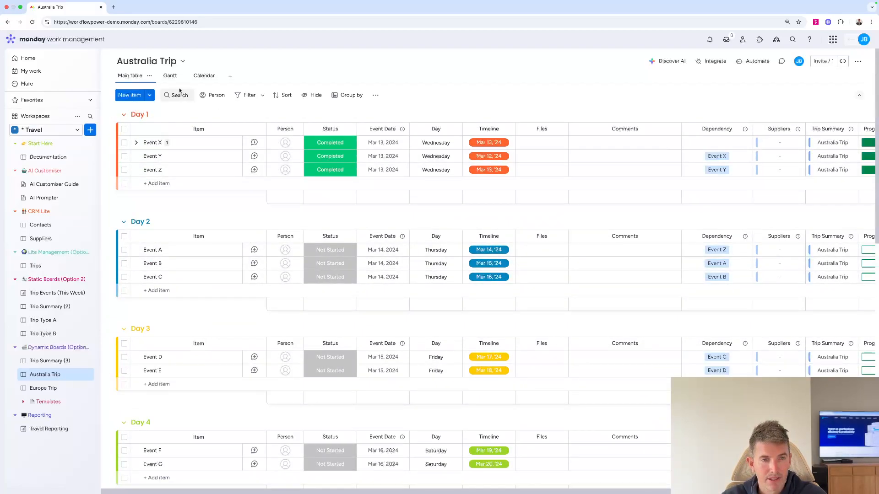
Review the Australia Trip board in its Gantt and Calendar views, and return to its main table
{"action": "left_click", "coordinate": [169, 76]}
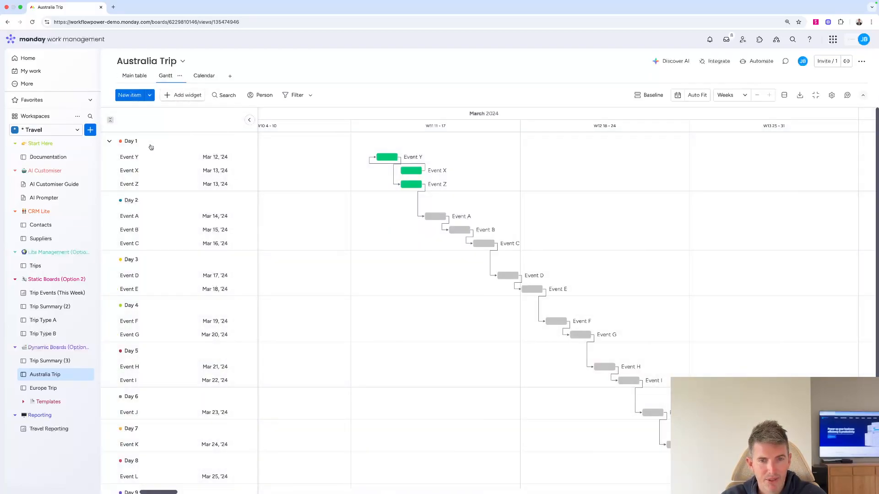
{"action": "left_click", "coordinate": [195, 78]}
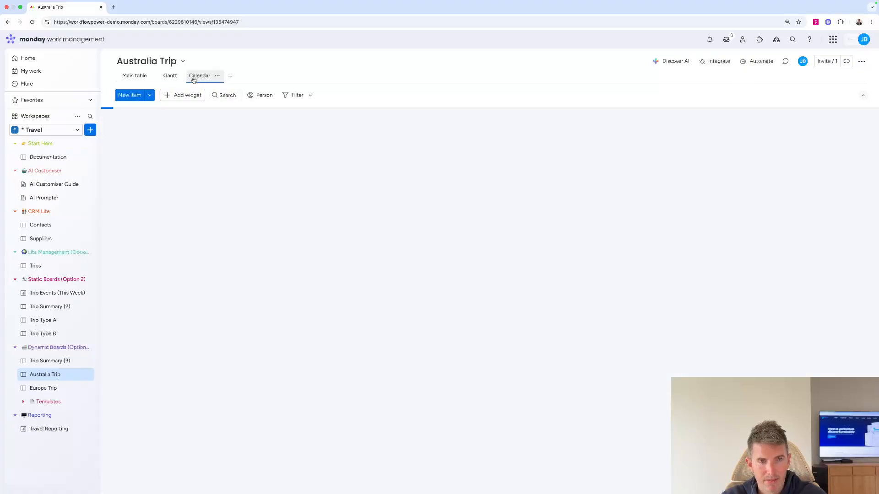
{"action": "left_click", "coordinate": [138, 77]}
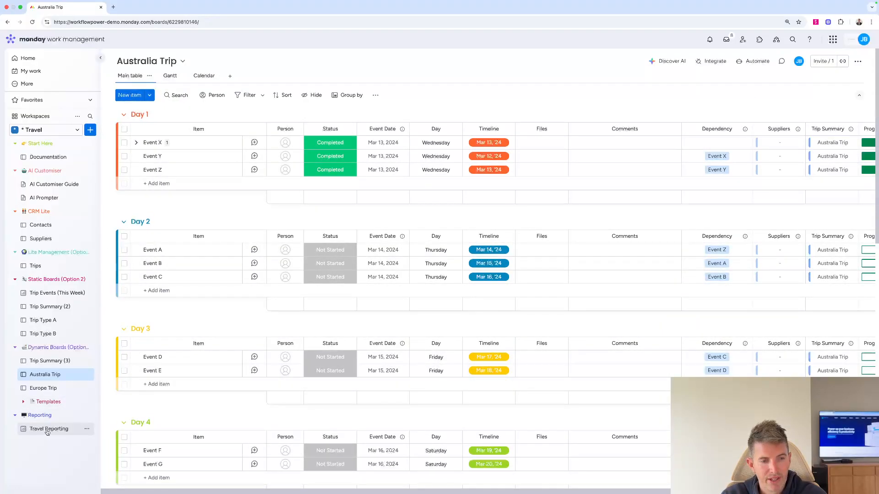
Check the boards in the dynamic Templates folder, leaving it collapsed, and look through the Travel Reporting dashboard
{"action": "left_click", "coordinate": [24, 402]}
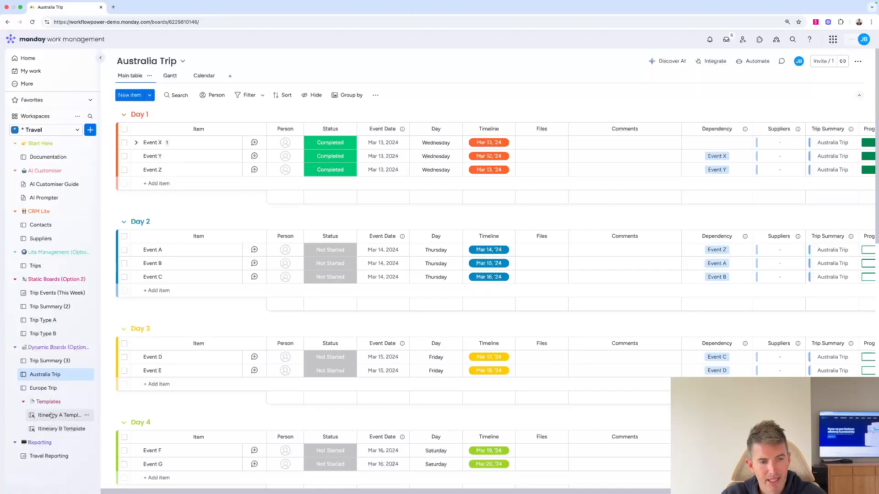
{"action": "left_click", "coordinate": [23, 402]}
{"action": "left_click", "coordinate": [48, 429]}
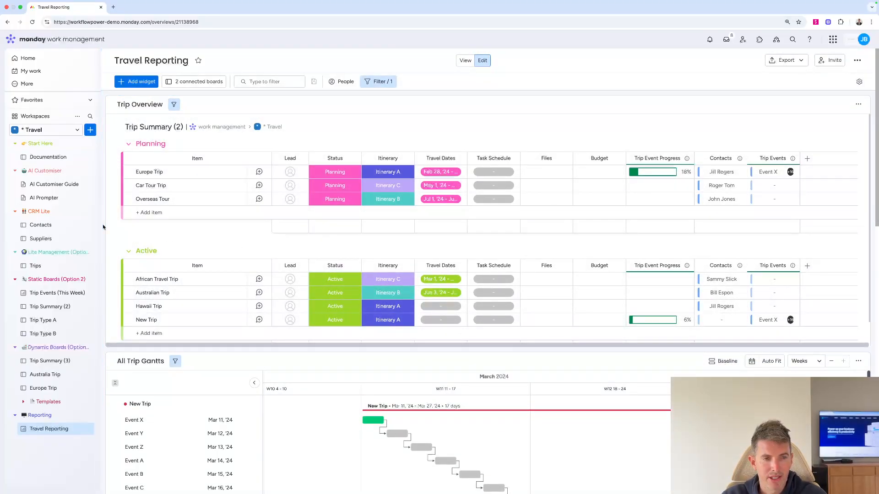
{"action": "scroll", "coordinate": [103, 227], "scroll_direction": "down", "scroll_amount": 3}
Look over the Contacts and Suppliers boards, and review the automations of the Trips board, returning to its main table
{"action": "left_click", "coordinate": [42, 226]}
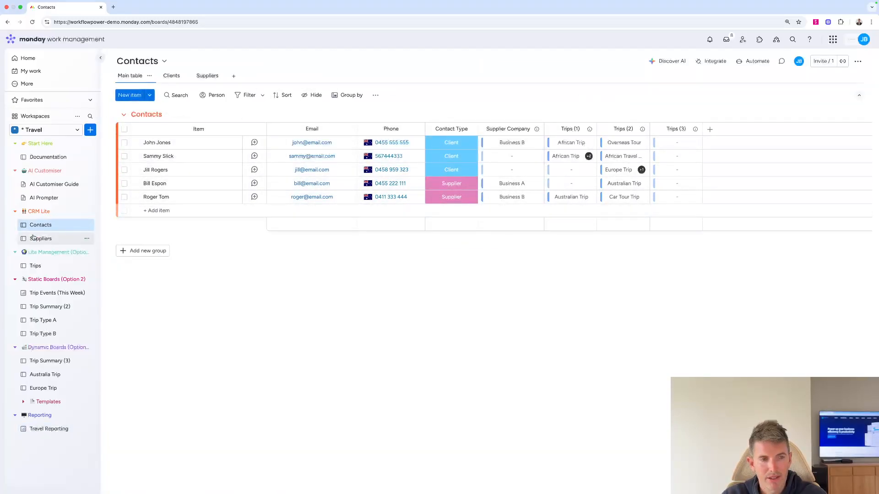
{"action": "left_click", "coordinate": [34, 238]}
{"action": "left_click", "coordinate": [36, 265]}
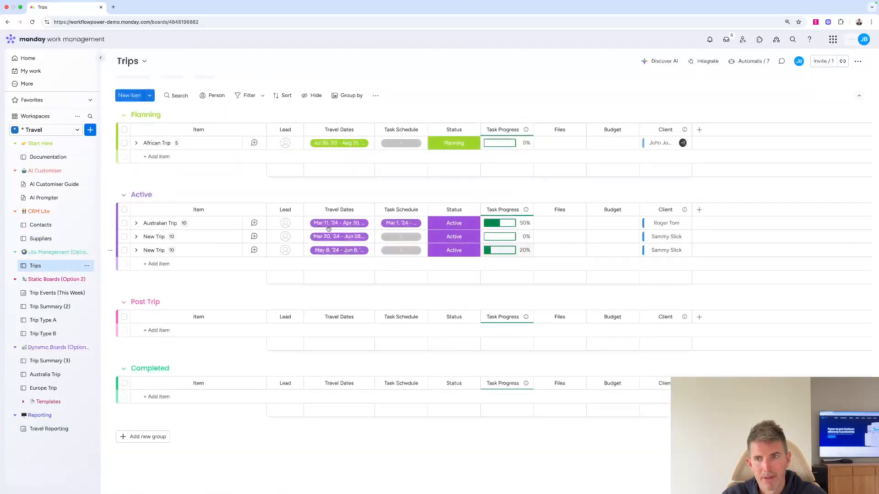
{"action": "left_click", "coordinate": [751, 61]}
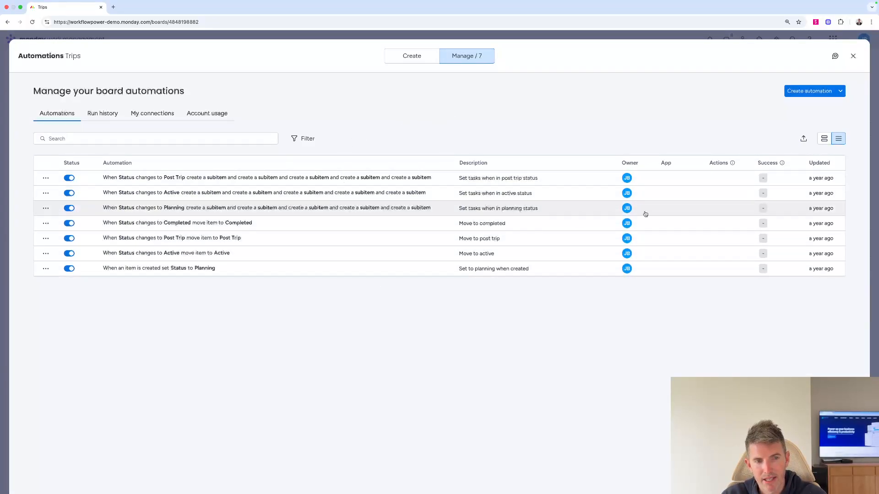
{"action": "left_click", "coordinate": [853, 56]}
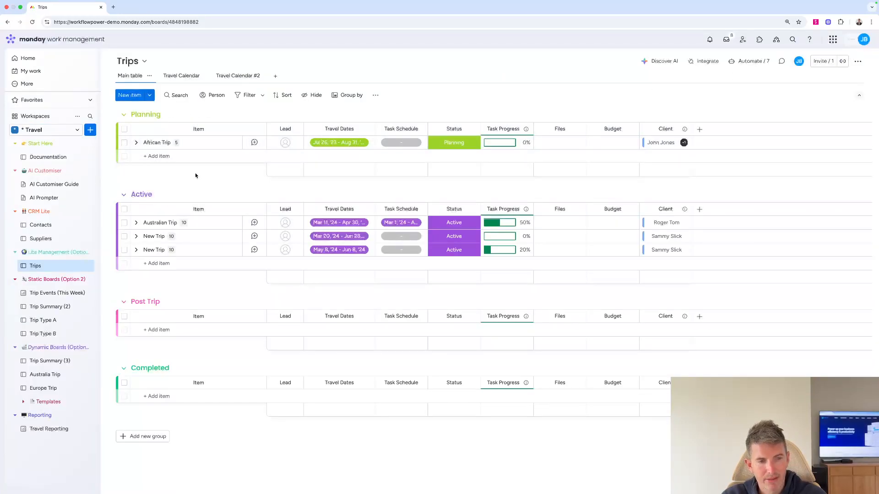